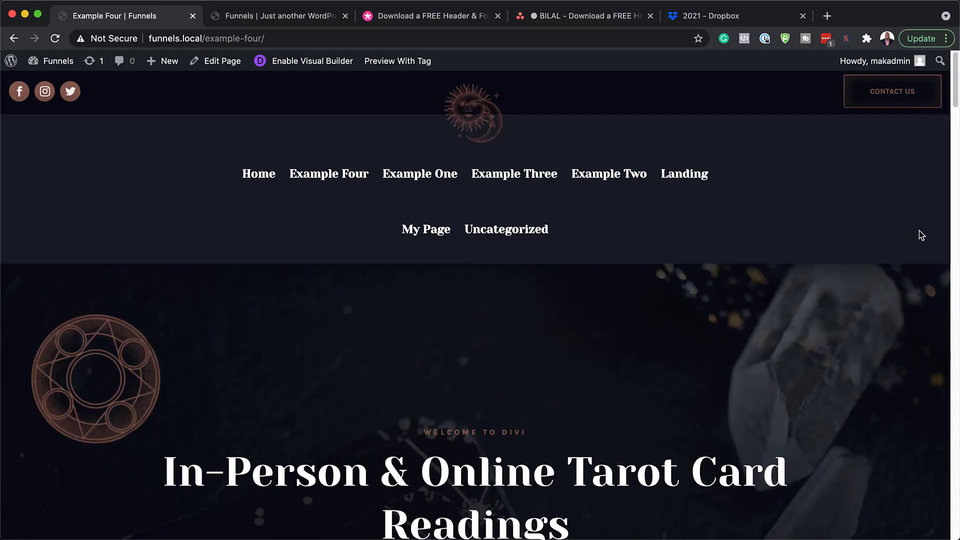
# Scroll the Example Four tarot page from its hero section down to the footer
pyautogui.scroll(-10, 919, 231)
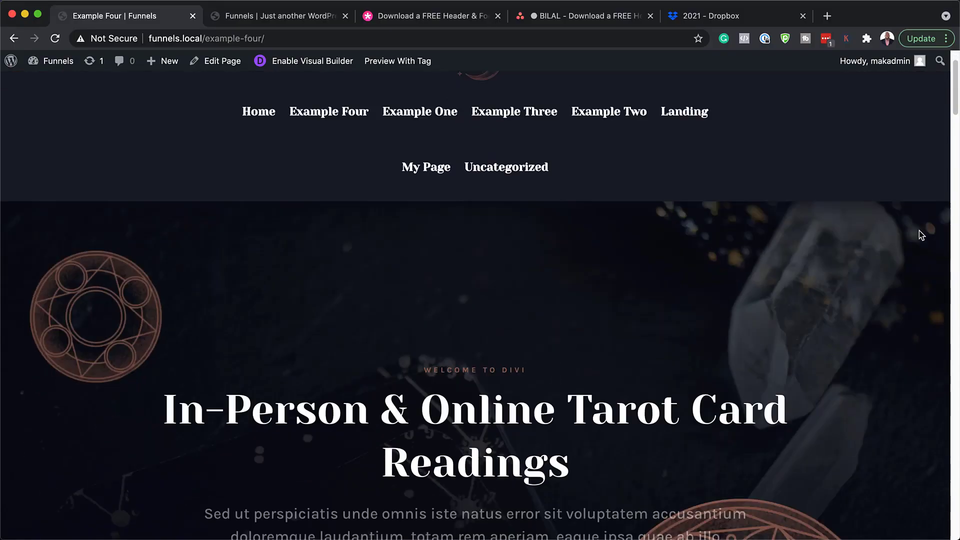
pyautogui.scroll(-10, 921, 235)
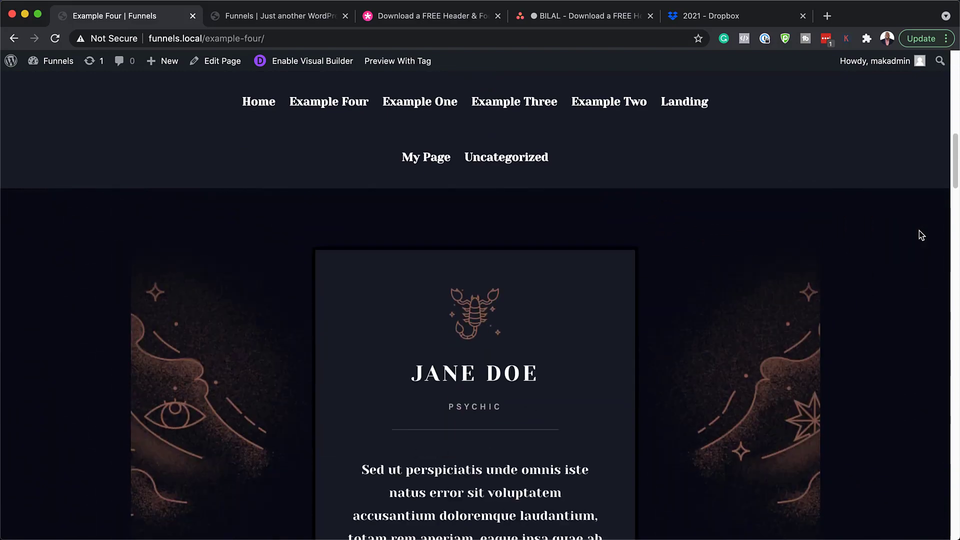
pyautogui.scroll(-10, 922, 235)
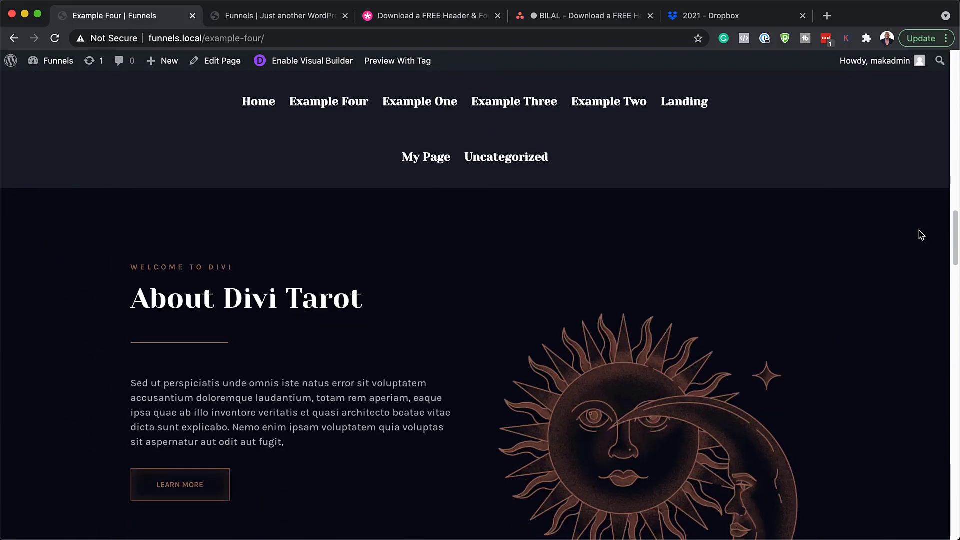
pyautogui.scroll(-10, 919, 231)
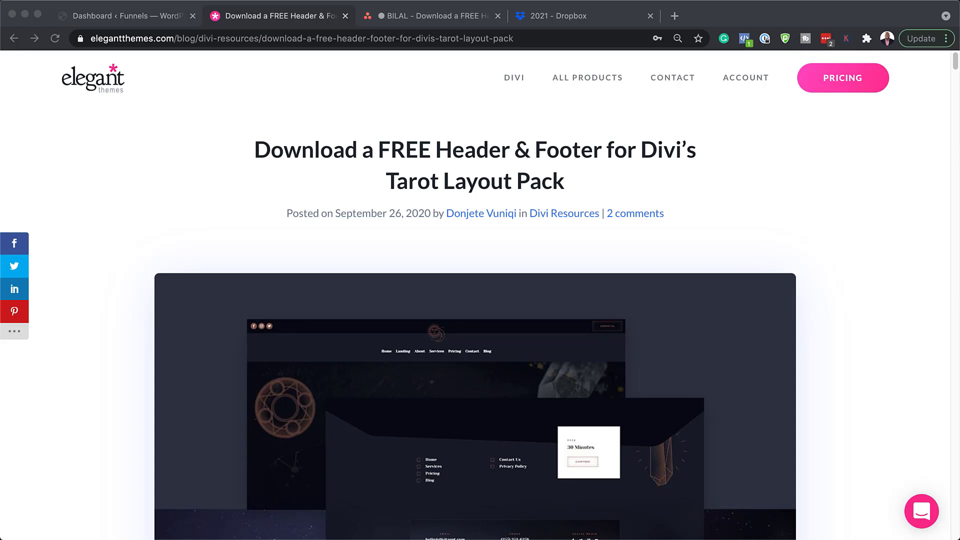
# Scroll the blog post and jump to the free template's download form
pyautogui.scroll(-5, 475, 310)
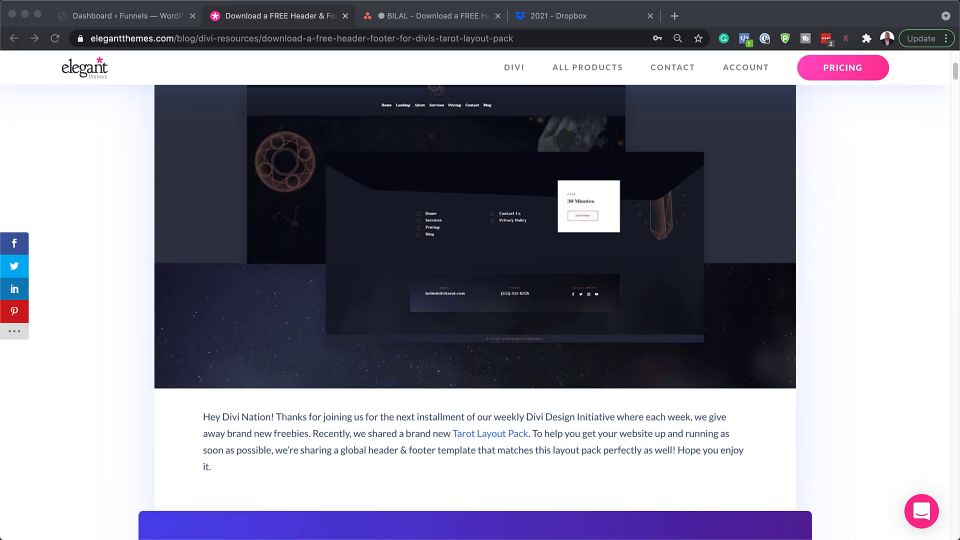
pyautogui.scroll(-8, 475, 310)
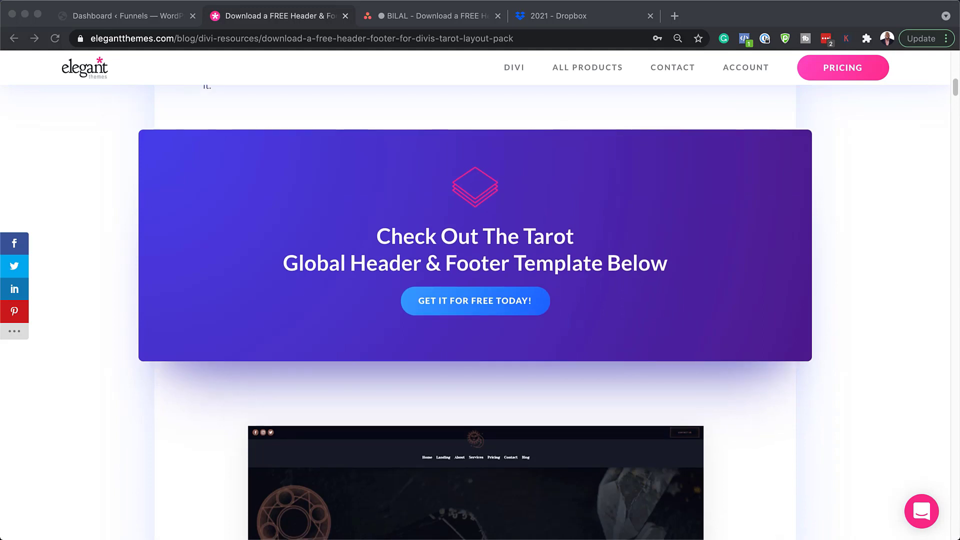
pyautogui.click(450, 300)
# Submit an e-mail address and download the tarot header and footer zip
pyautogui.click(673, 370)
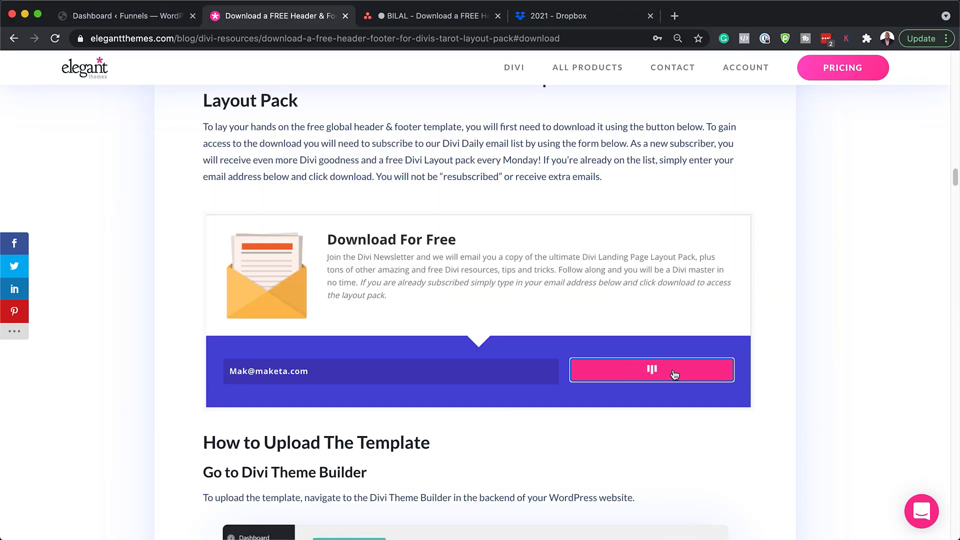
pyautogui.click(484, 214)
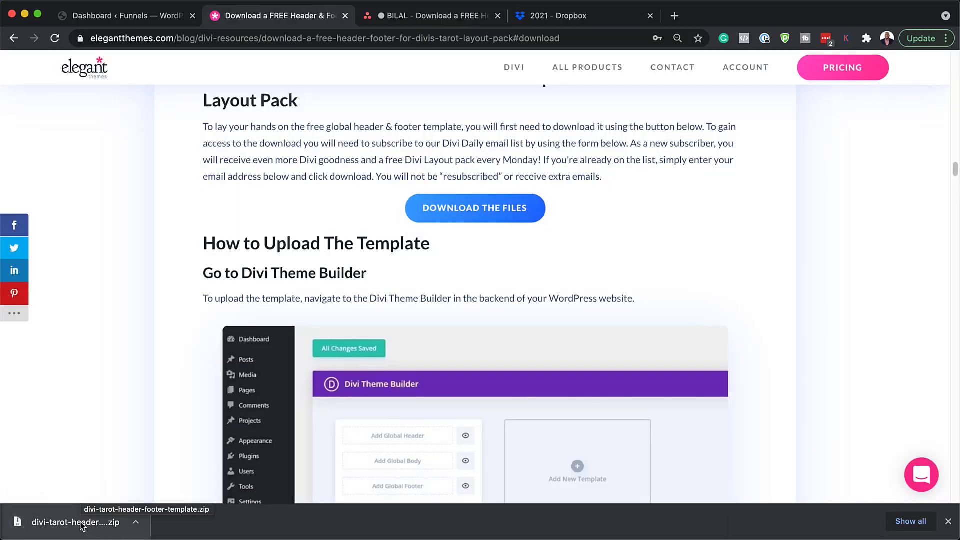
# Reveal the zip in Finder, extract it, open the template folder, then minimize Finder
pyautogui.click(137, 528)
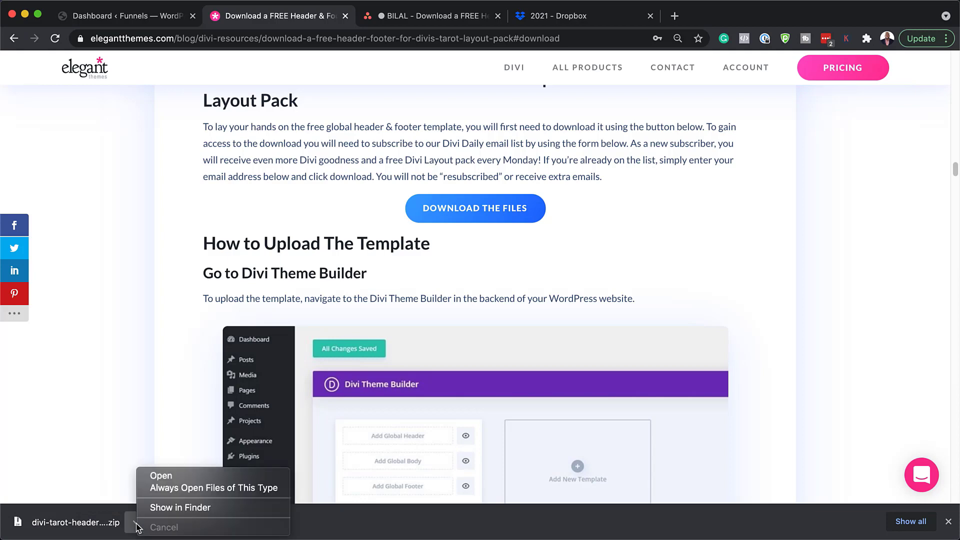
pyautogui.click(169, 508)
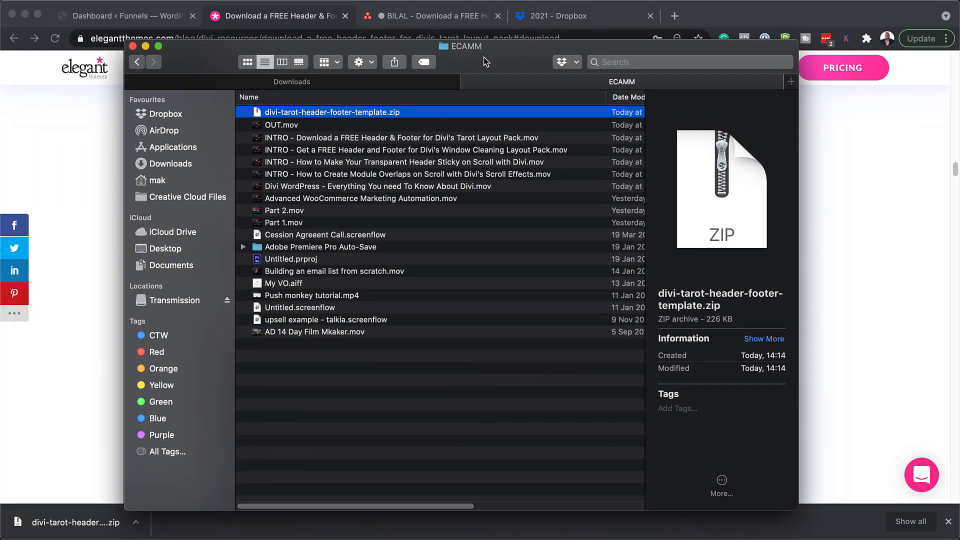
pyautogui.doubleClick(259, 115)
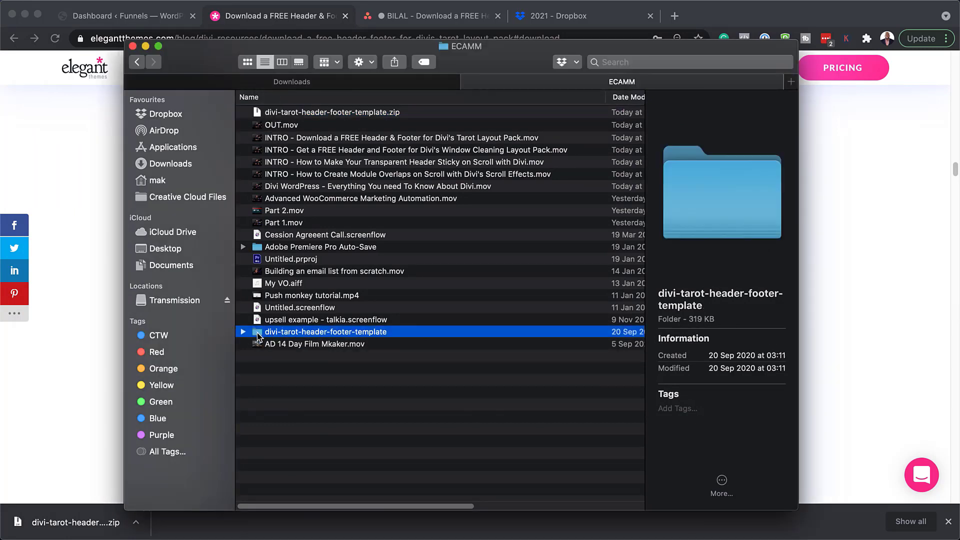
pyautogui.doubleClick(258, 334)
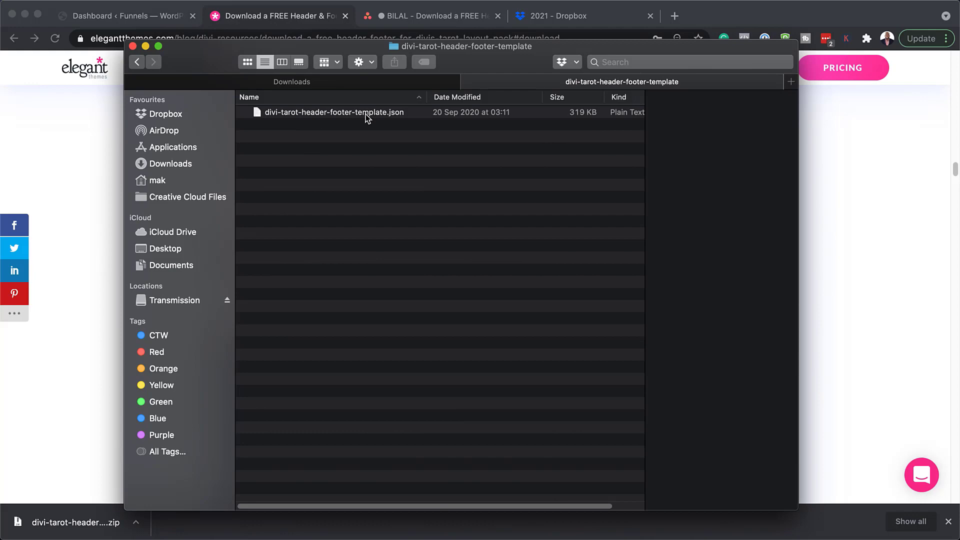
pyautogui.press('super+m')
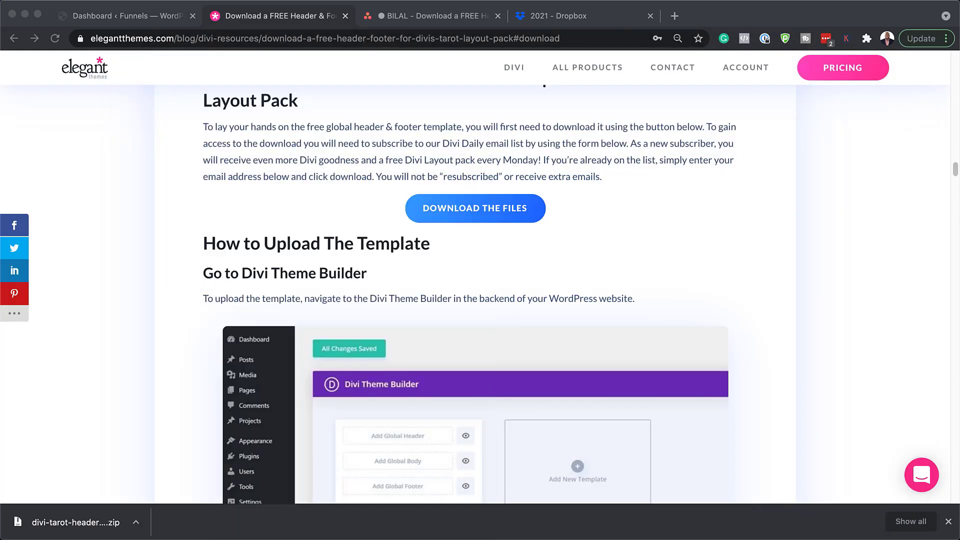
# Return to the dashboard, dismiss the downloads bar, and open Divi > Theme Builder
pyautogui.click(133, 17)
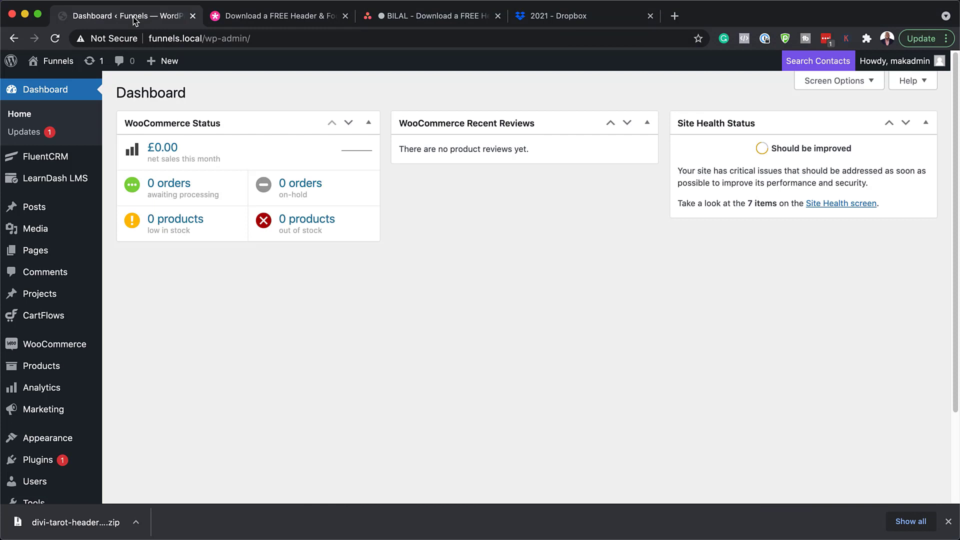
pyautogui.click(948, 522)
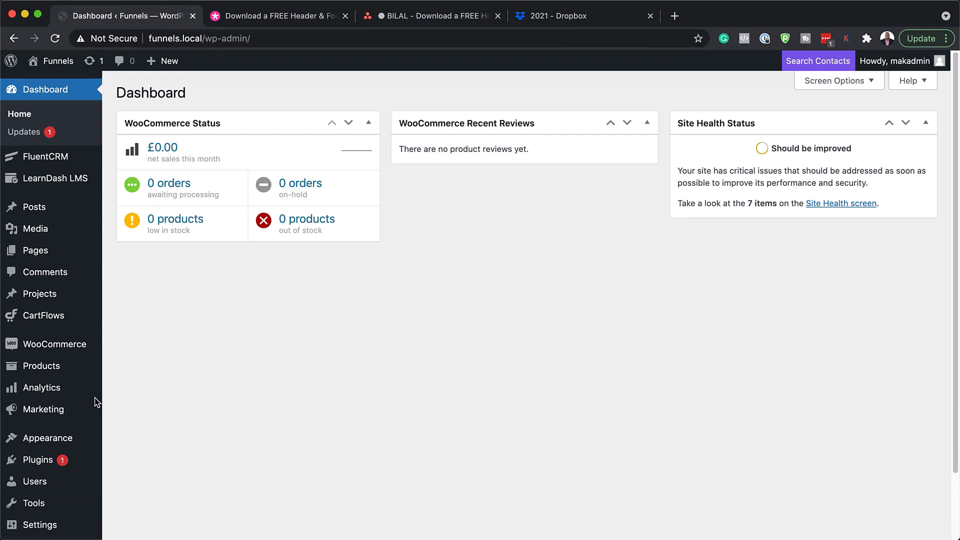
pyautogui.scroll(-3, 40, 415)
pyautogui.moveTo(44, 507)
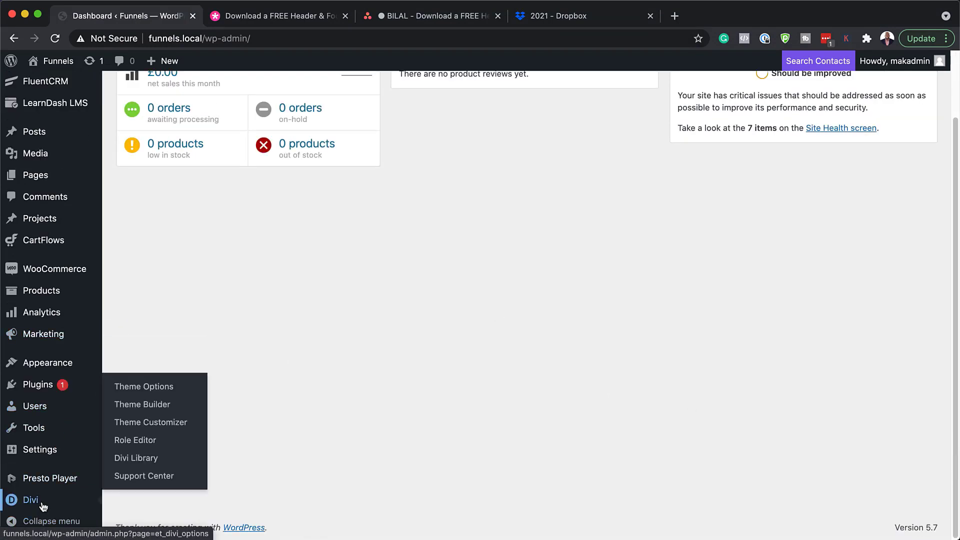
pyautogui.click(145, 405)
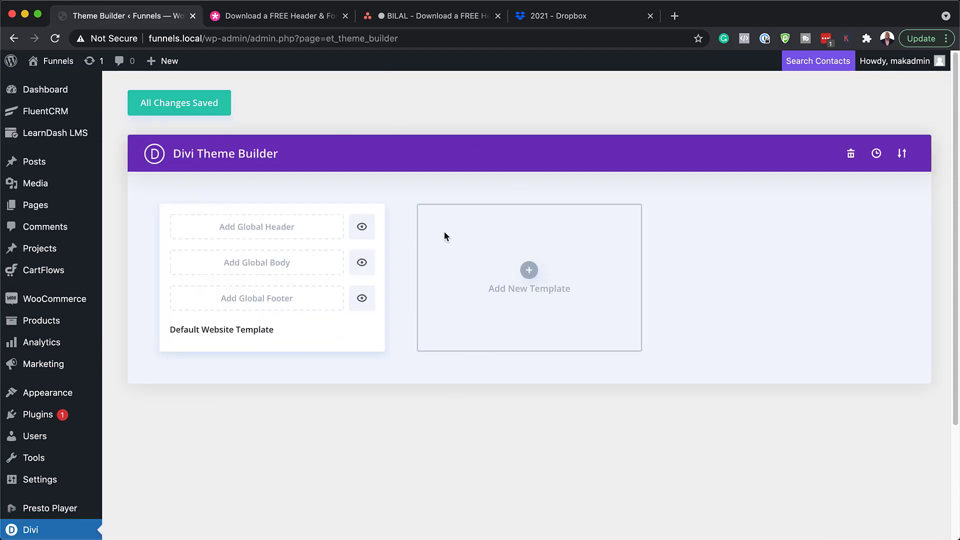
pyautogui.moveTo(61, 62)
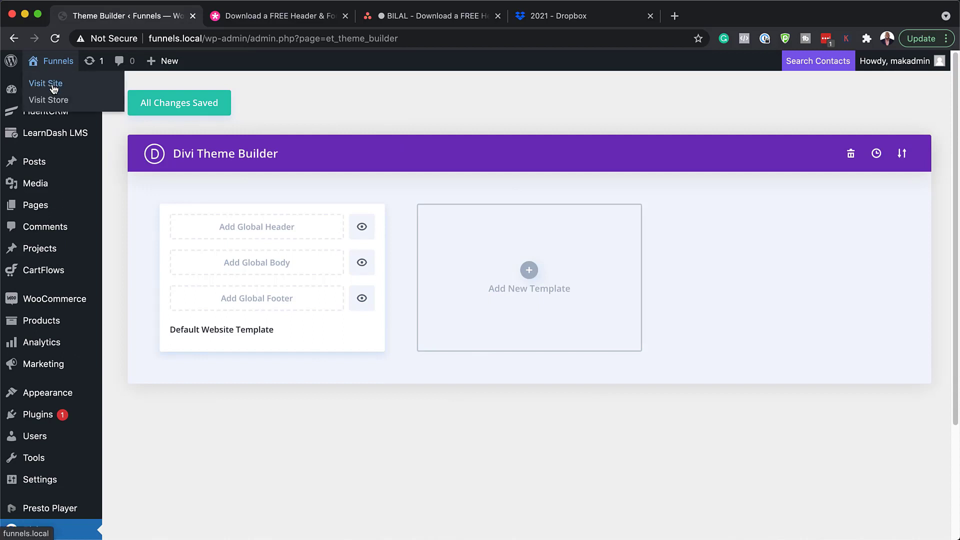
# View the live homepage's default header in a new tab, then return to Theme Builder
pyautogui.keyDown('super'); pyautogui.click(53, 88); pyautogui.keyUp('super')
pyautogui.click(313, 16)
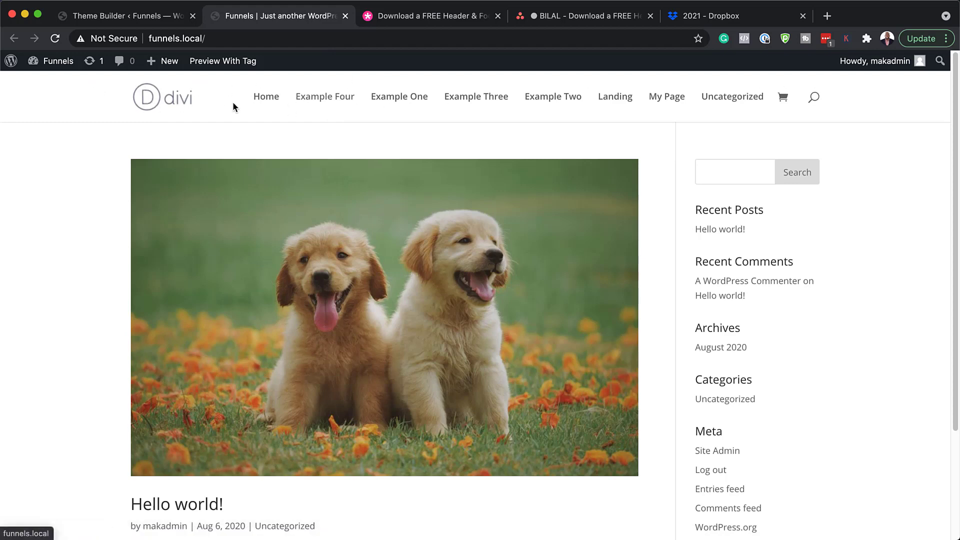
pyautogui.scroll(-3, 507, 362)
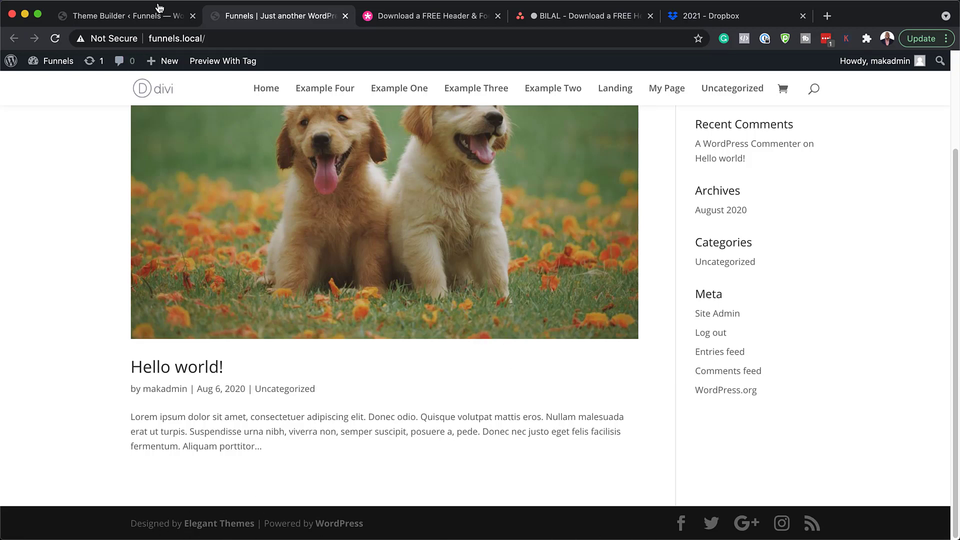
pyautogui.click(150, 18)
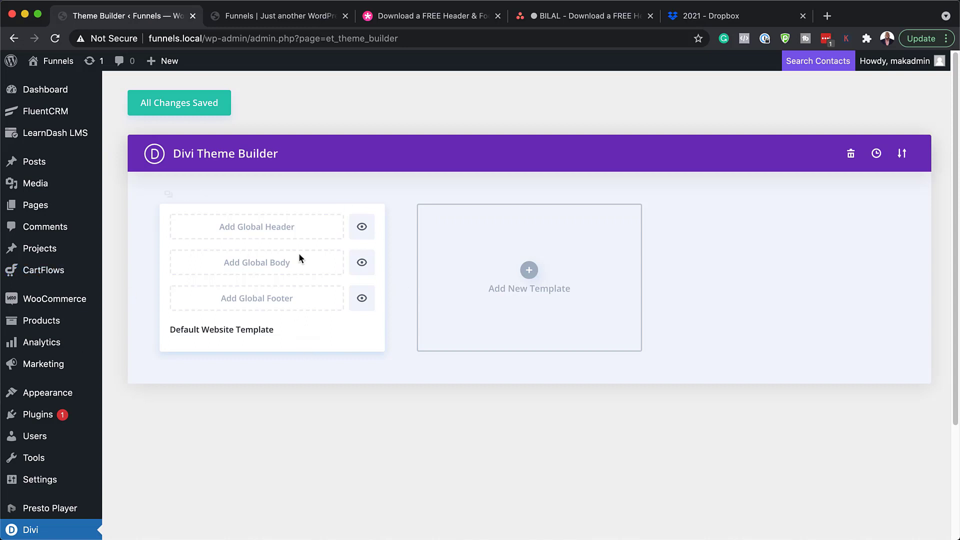
# Load divi-tarot-header-footer-template.json into the Portability Import box
pyautogui.click(902, 155)
pyautogui.click(439, 220)
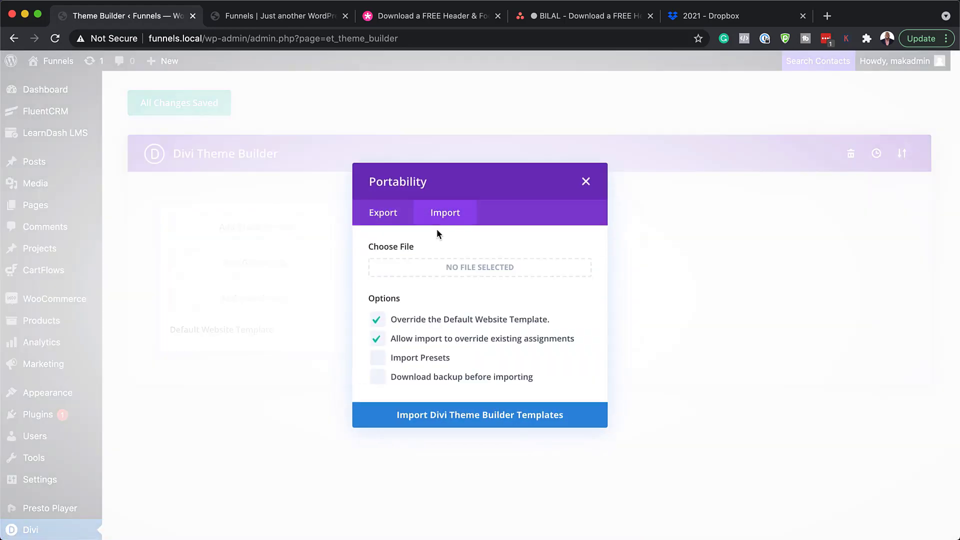
pyautogui.click(20, 130)
pyautogui.moveTo(253, 422); pyautogui.dragTo(116, 383)
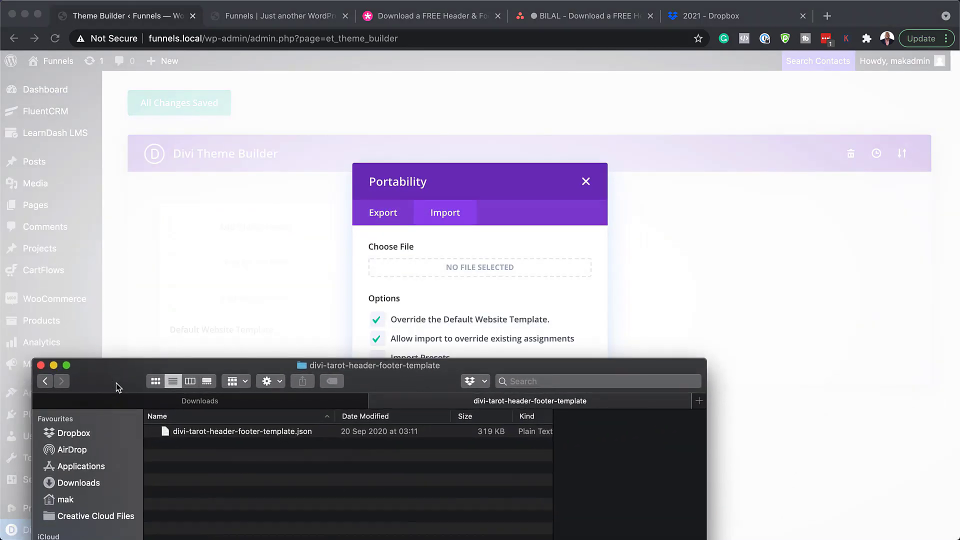
pyautogui.click(165, 432)
pyautogui.moveTo(165, 432); pyautogui.dragTo(442, 274)
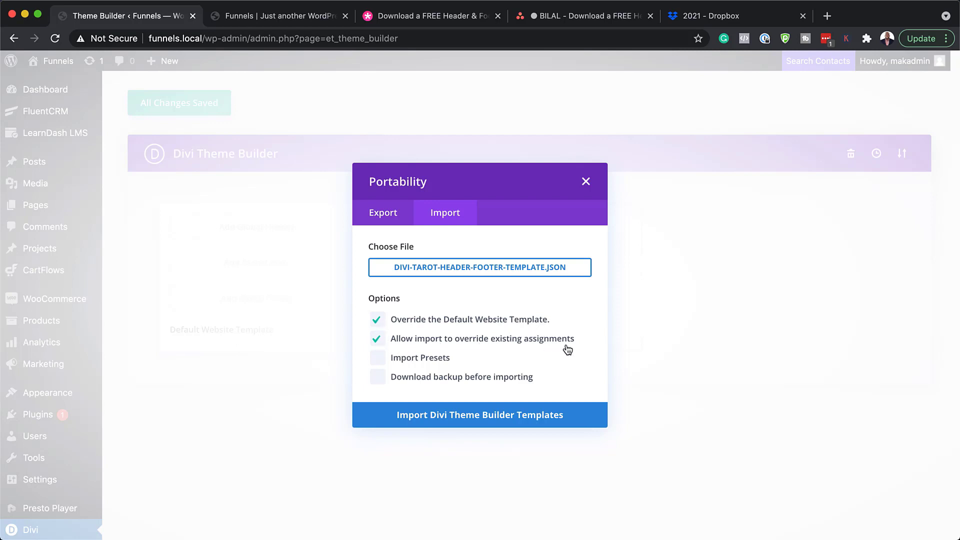
# Import the tarot header and footer templates, save changes, and go to the site tab
pyautogui.click(469, 416)
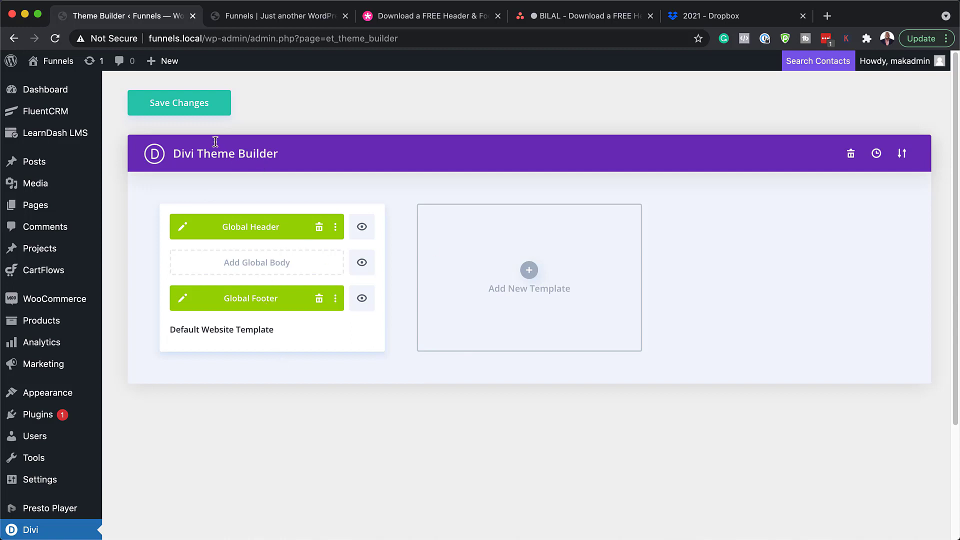
pyautogui.click(197, 106)
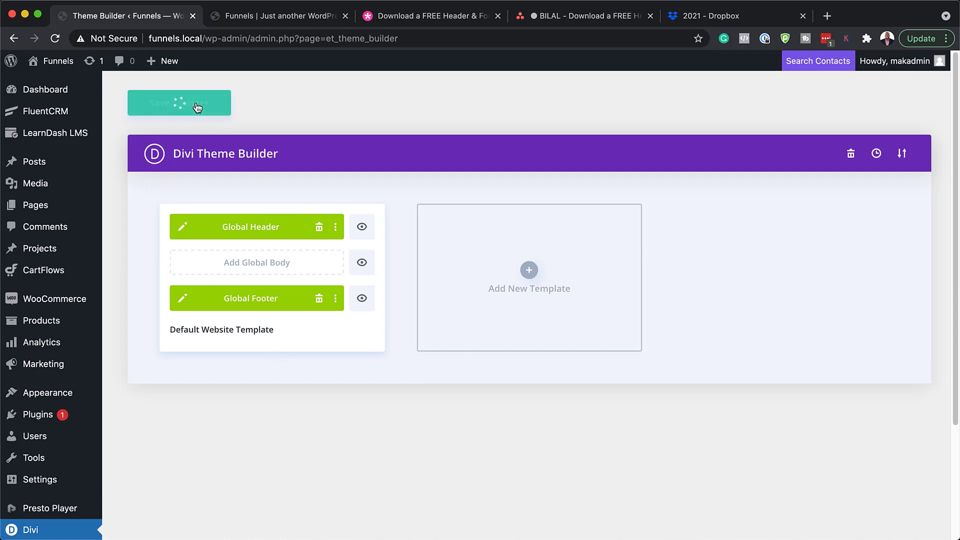
pyautogui.click(255, 16)
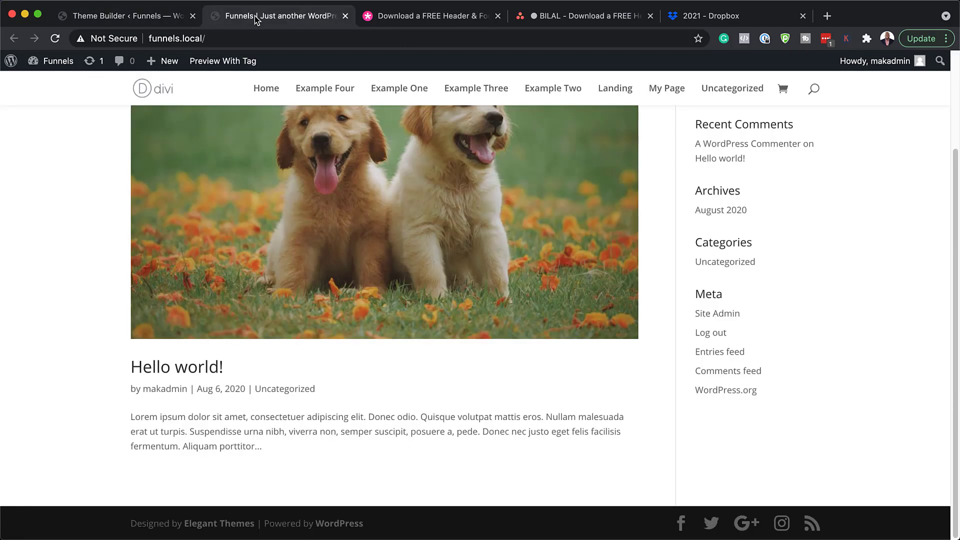
# Reload the homepage and scroll through the new tarot header and footer
pyautogui.scroll(5, 129, 235)
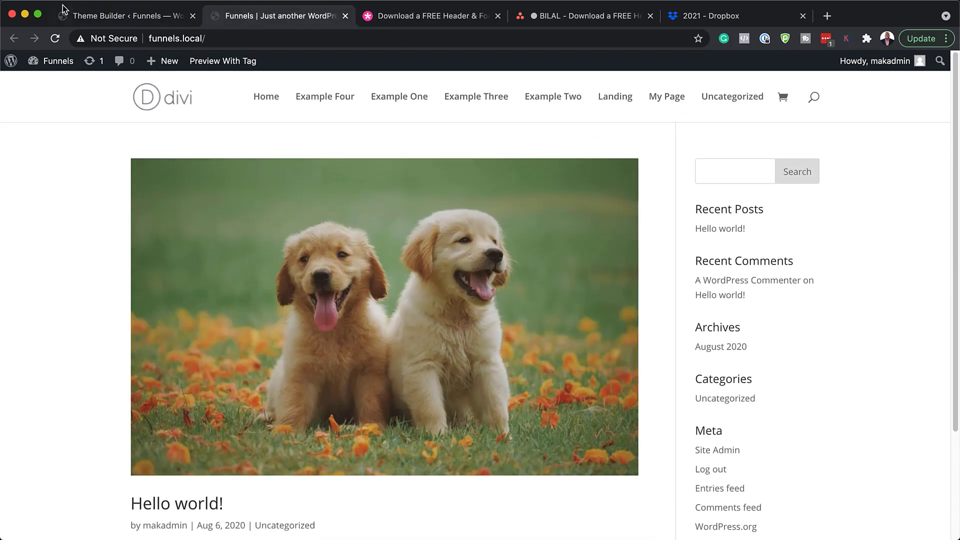
pyautogui.click(54, 39)
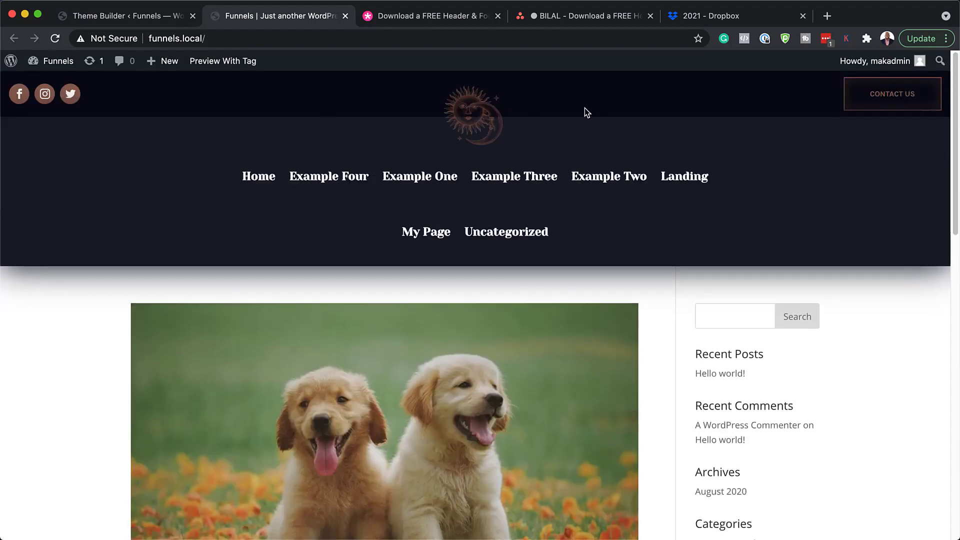
pyautogui.scroll(-10, 672, 260)
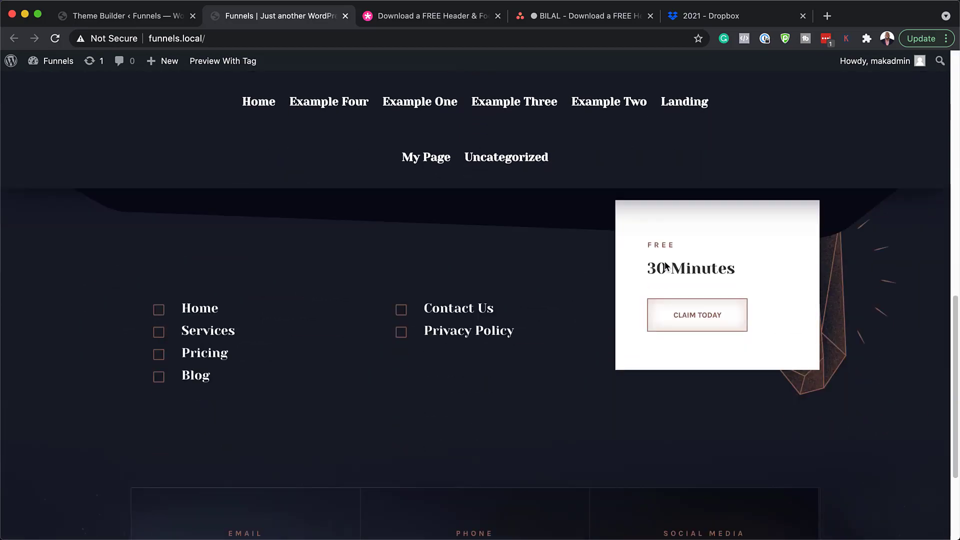
pyautogui.scroll(-3, 482, 313)
pyautogui.scroll(-2, 484, 313)
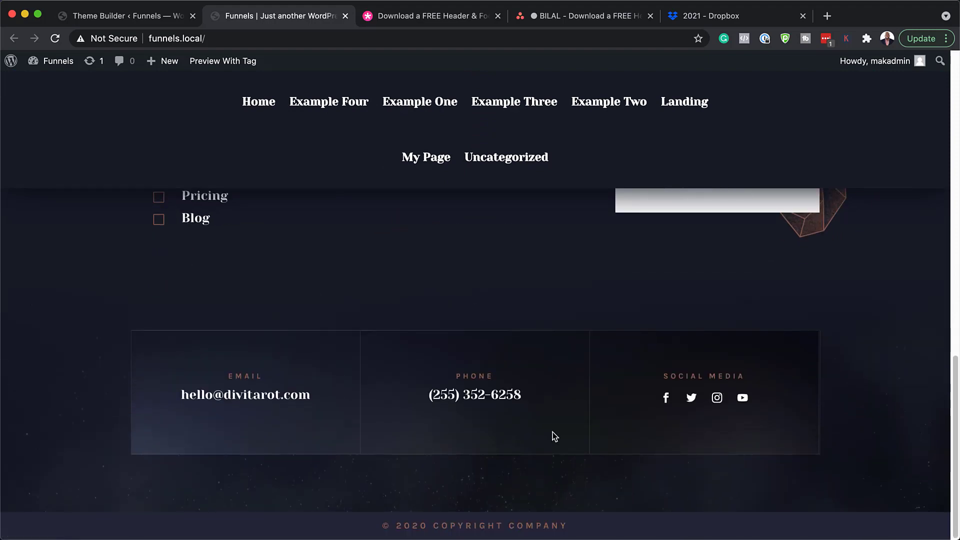
pyautogui.scroll(15, 553, 435)
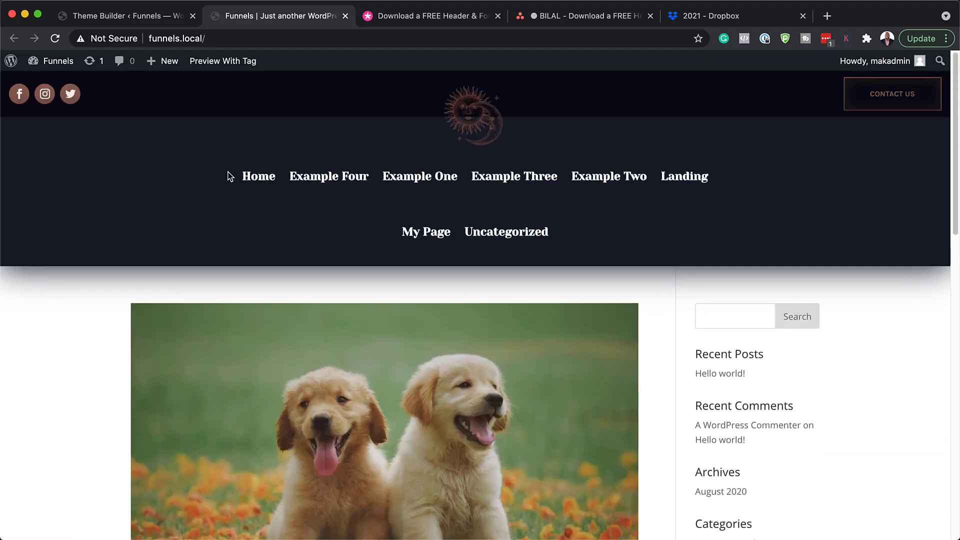
# Edit the Global Header layout in the visual editor and open its menu module settings
pyautogui.click(147, 22)
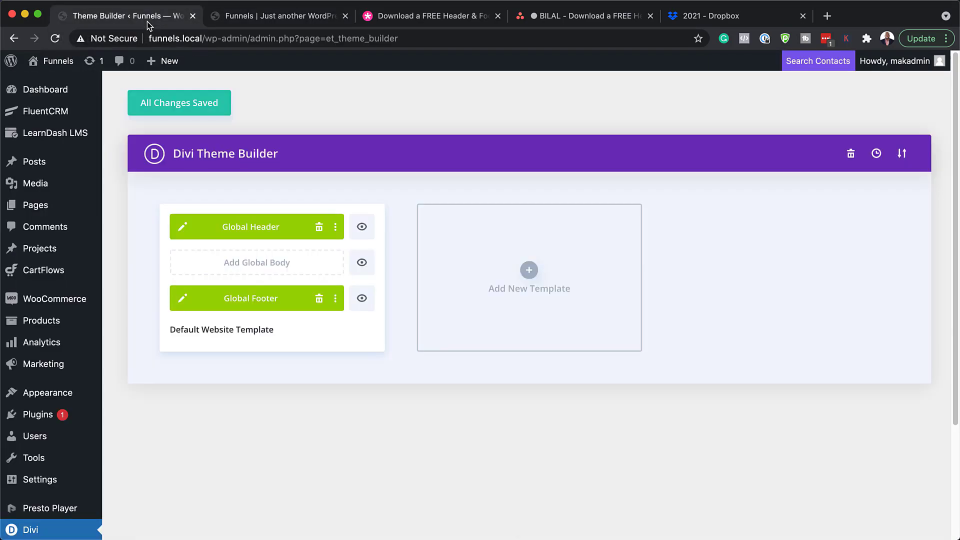
pyautogui.click(183, 228)
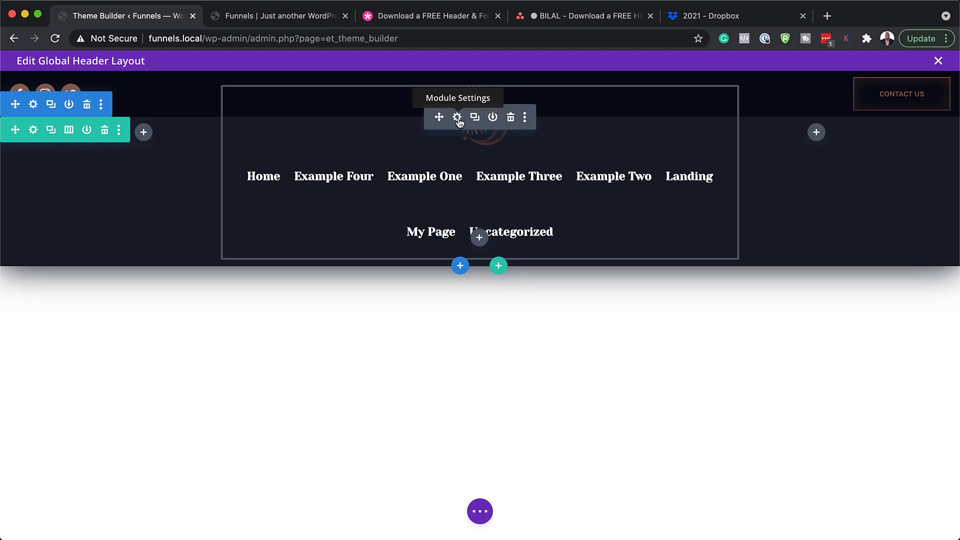
pyautogui.click(457, 118)
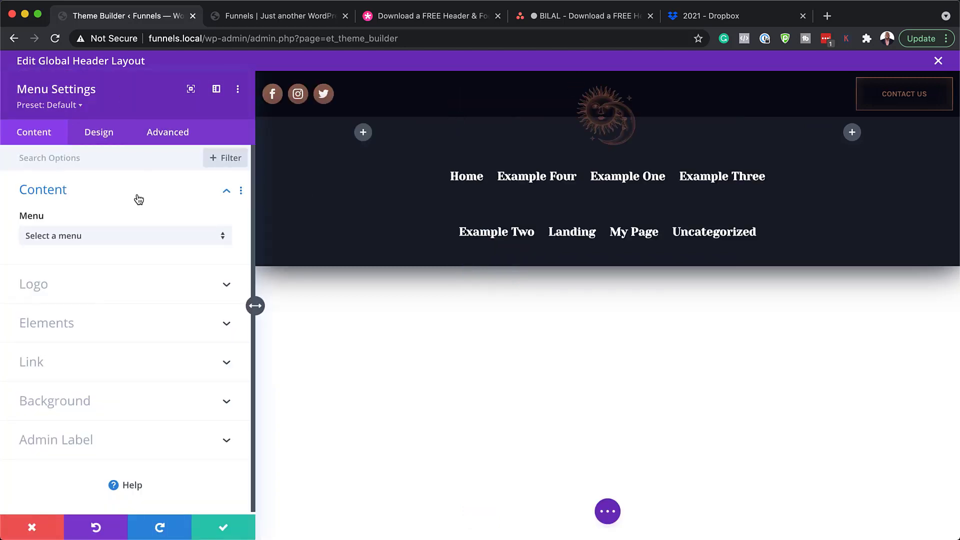
pyautogui.click(110, 239)
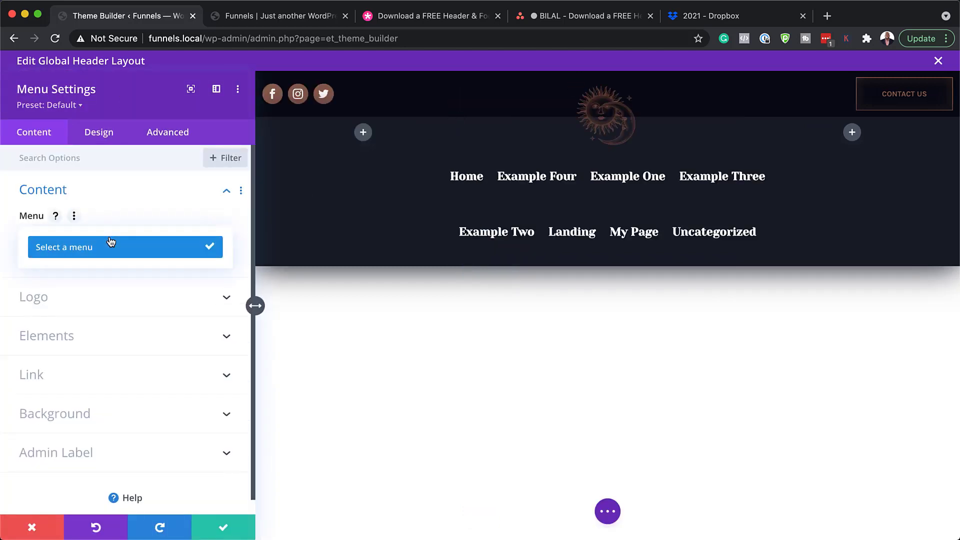
pyautogui.click(125, 255)
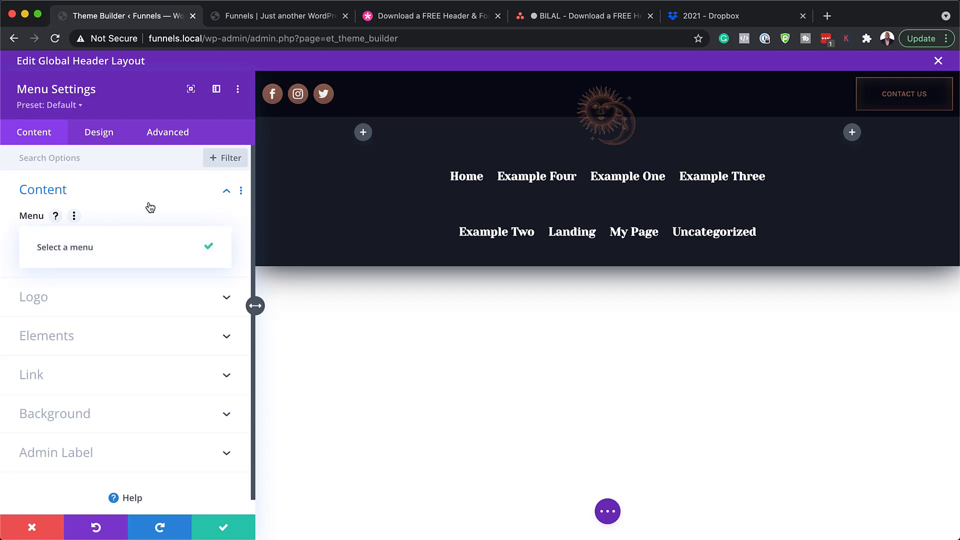
pyautogui.click(150, 205)
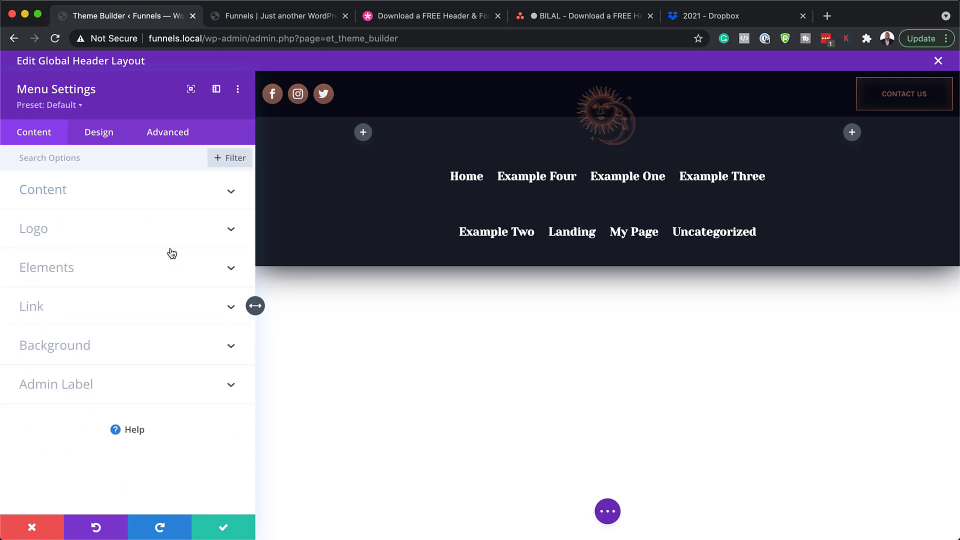
pyautogui.click(80, 194)
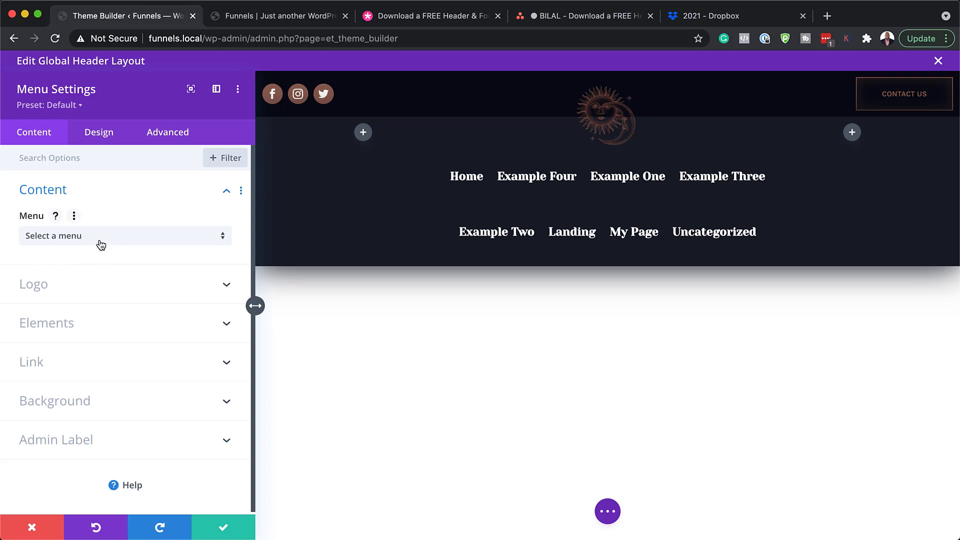
pyautogui.click(80, 295)
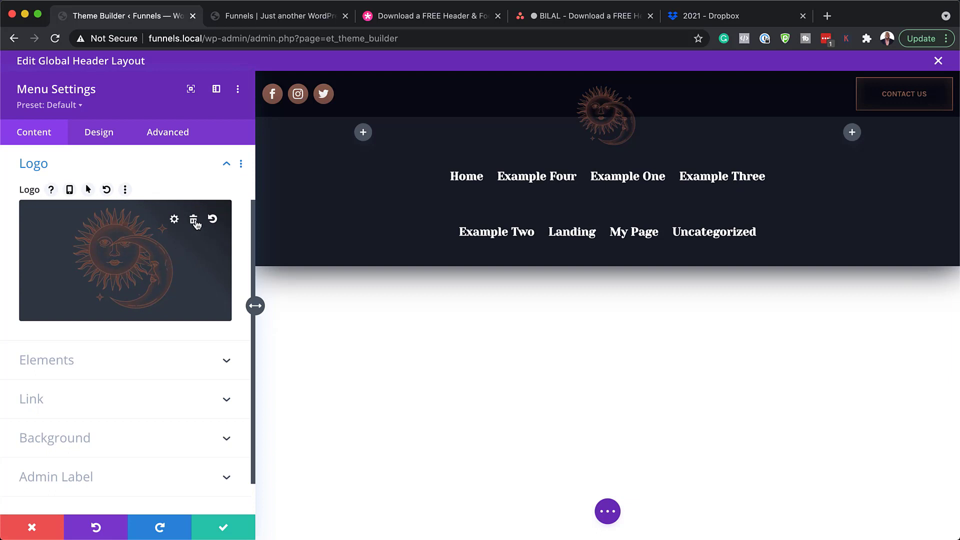
pyautogui.click(141, 353)
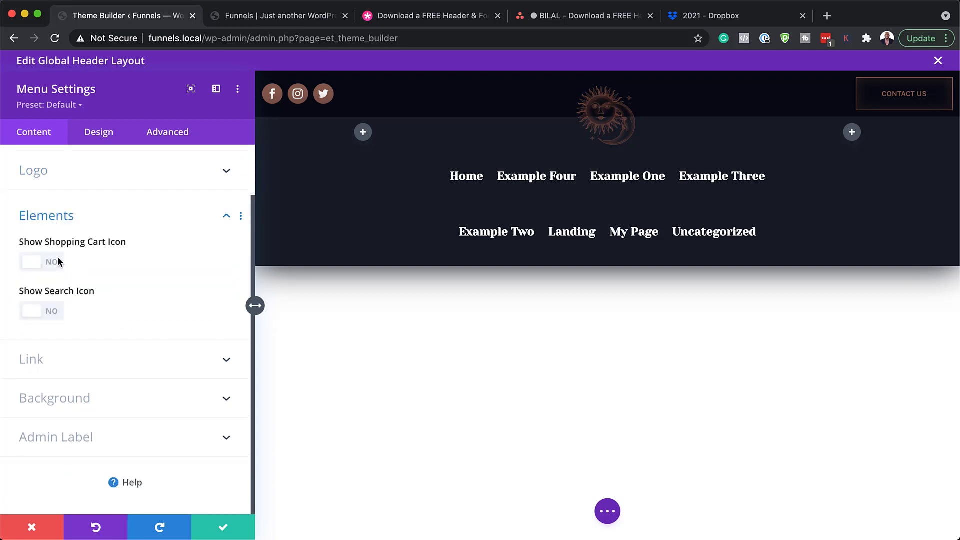
pyautogui.click(48, 265)
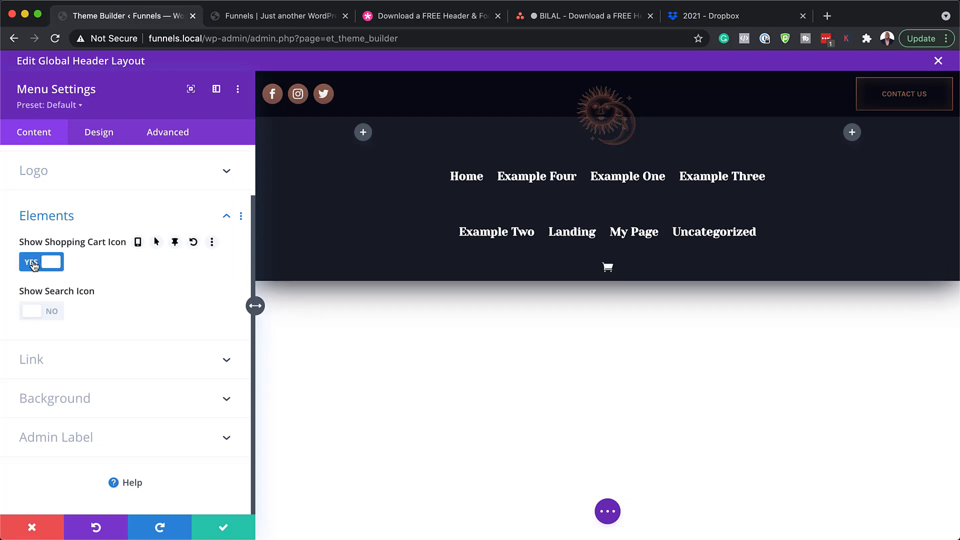
pyautogui.click(54, 312)
pyautogui.click(56, 314)
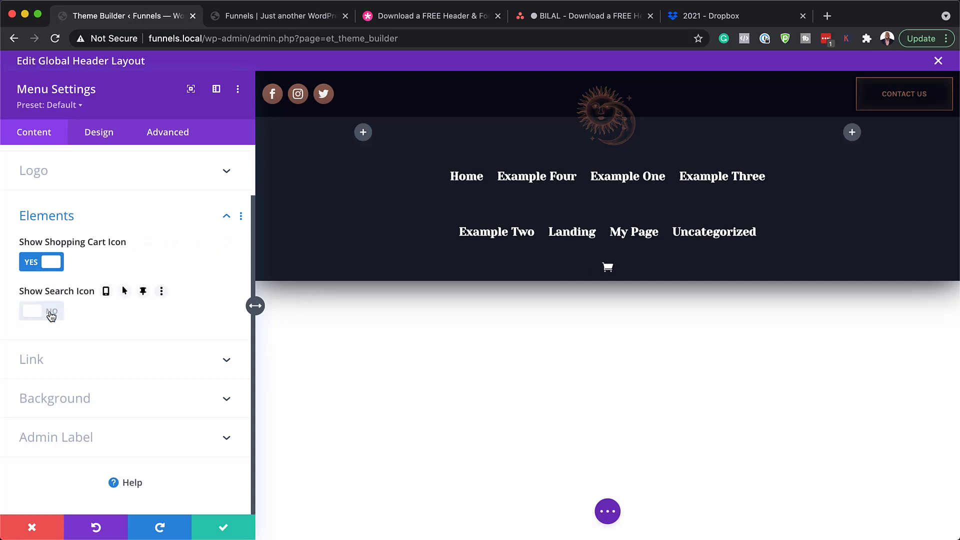
pyautogui.click(33, 266)
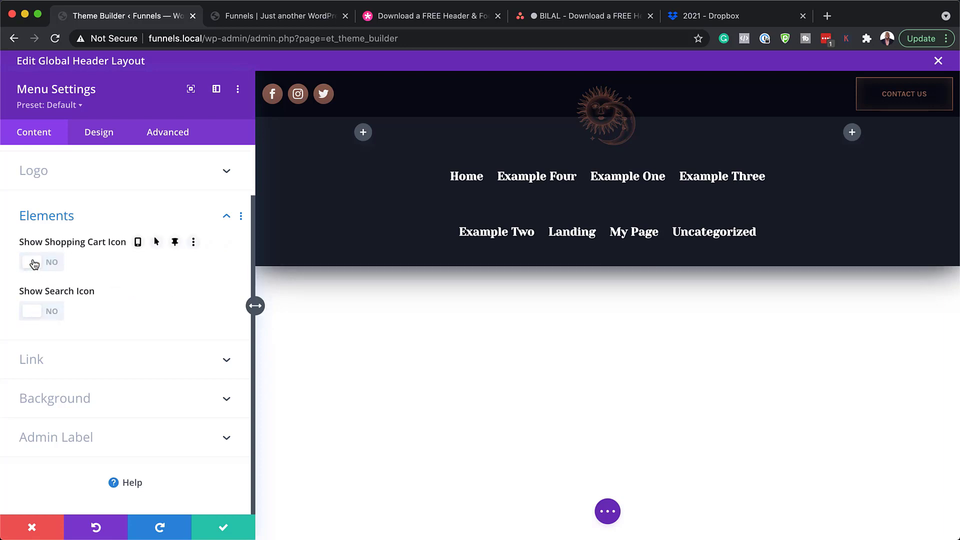
# Set the menu font to Poppins with Regular weight in the Design options
pyautogui.click(107, 138)
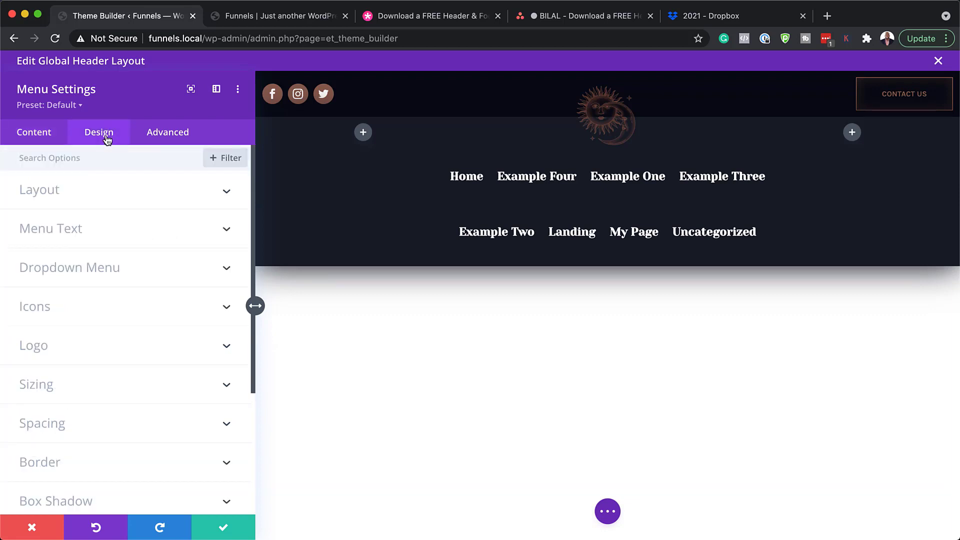
pyautogui.moveTo(575, 86)
pyautogui.click(94, 231)
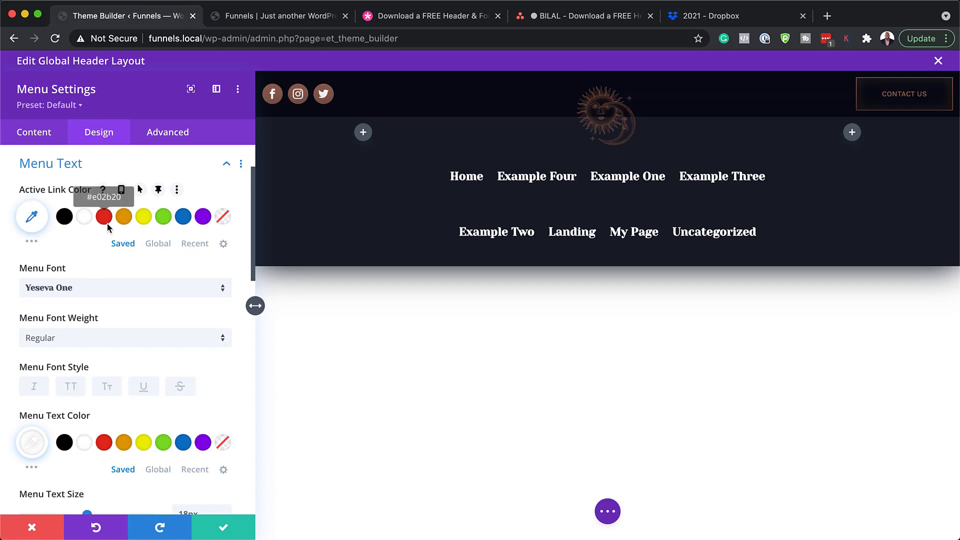
pyautogui.click(91, 289)
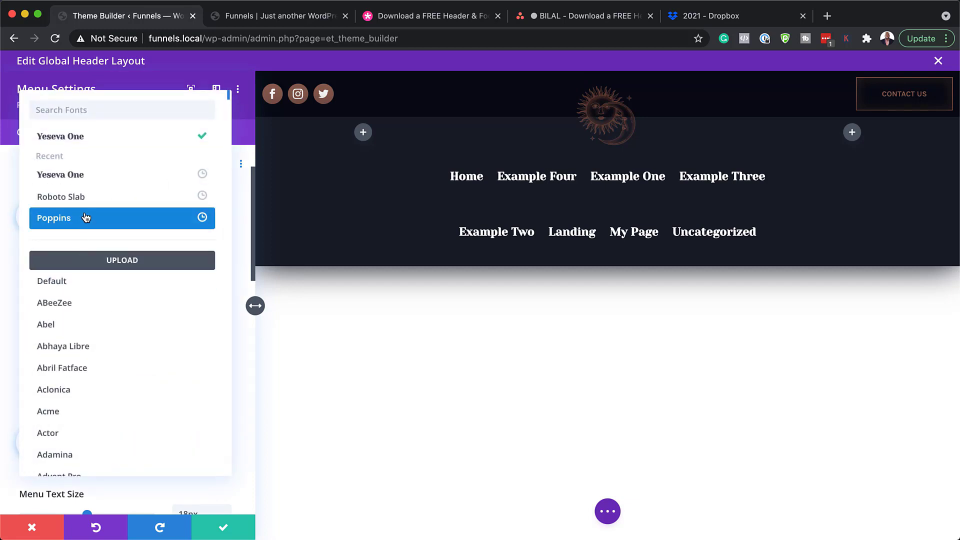
pyautogui.click(85, 219)
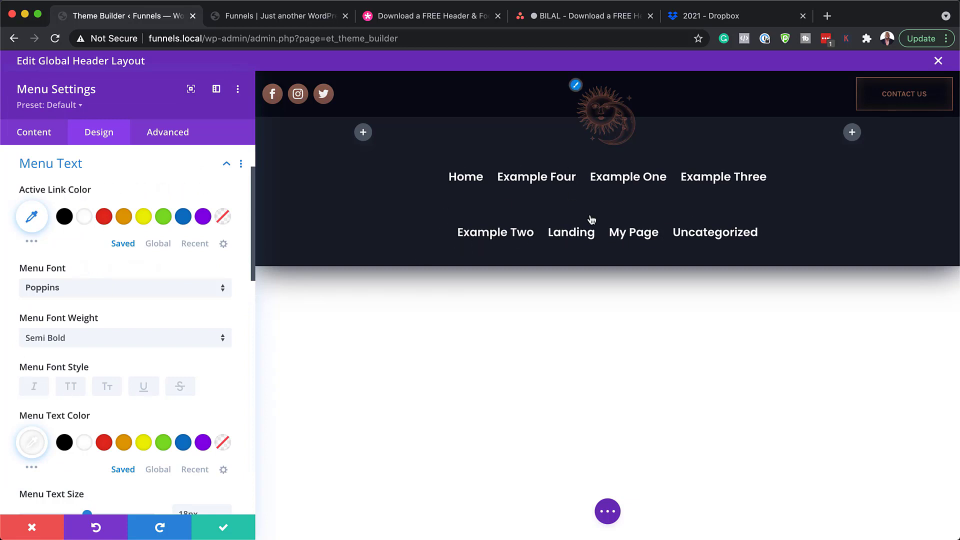
pyautogui.click(141, 342)
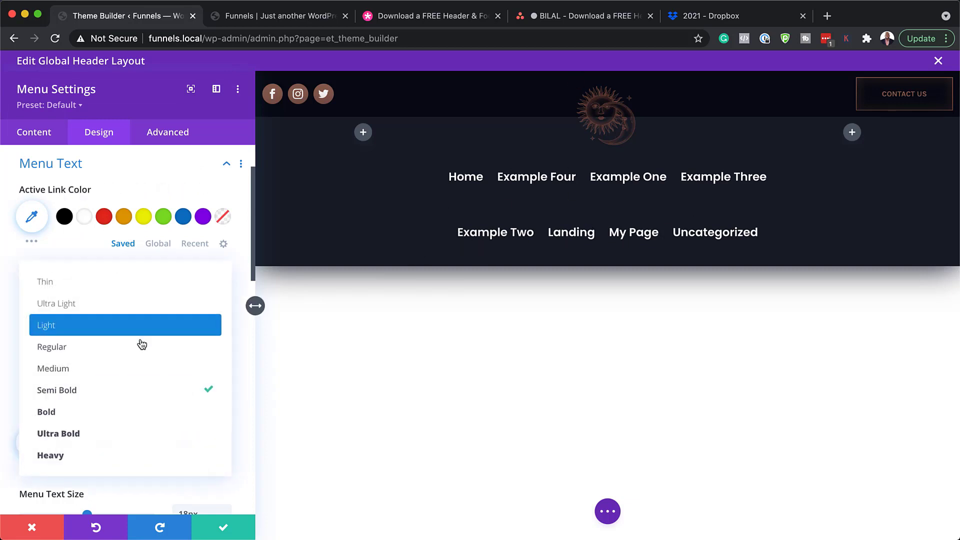
pyautogui.click(95, 346)
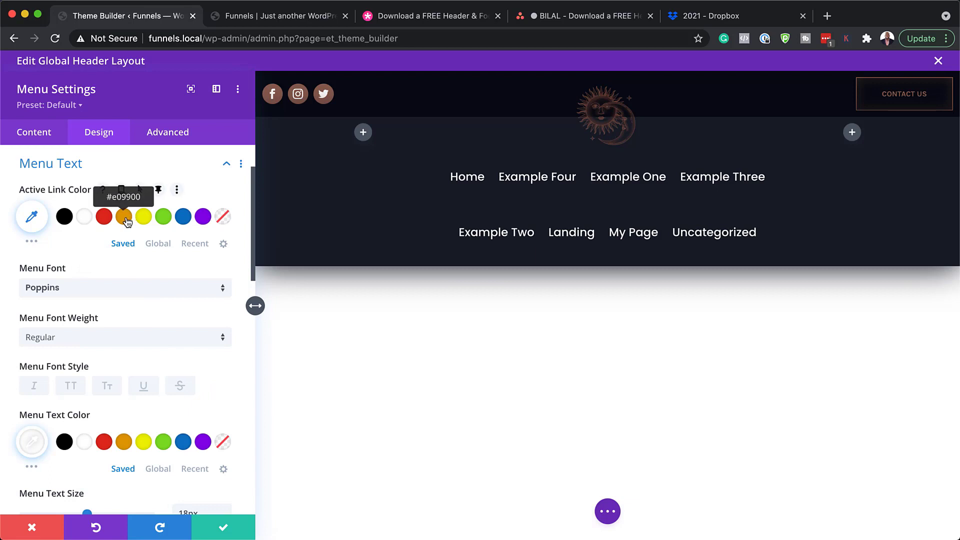
# Make the menu text orange, then discard all menu changes and close settings
pyautogui.scroll(-1, 140, 452)
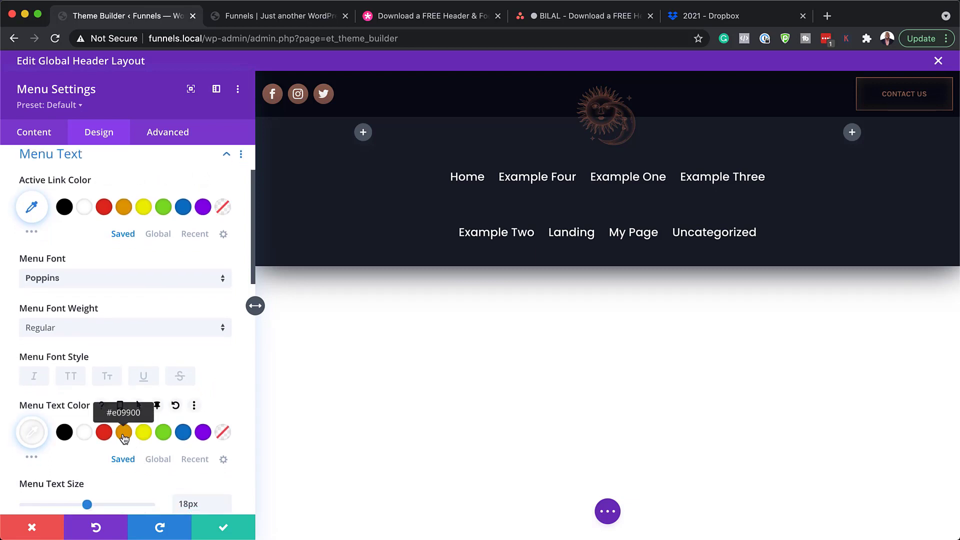
pyautogui.click(124, 433)
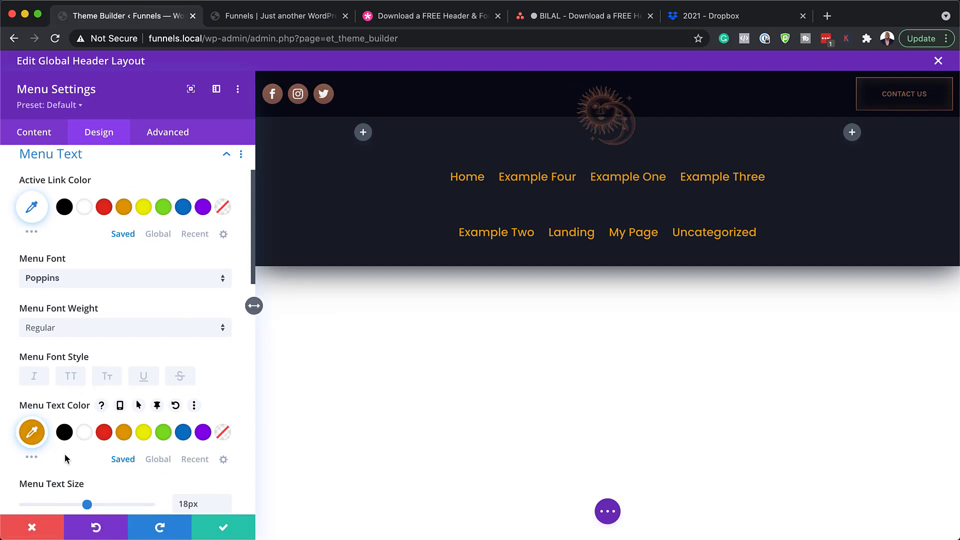
pyautogui.click(35, 529)
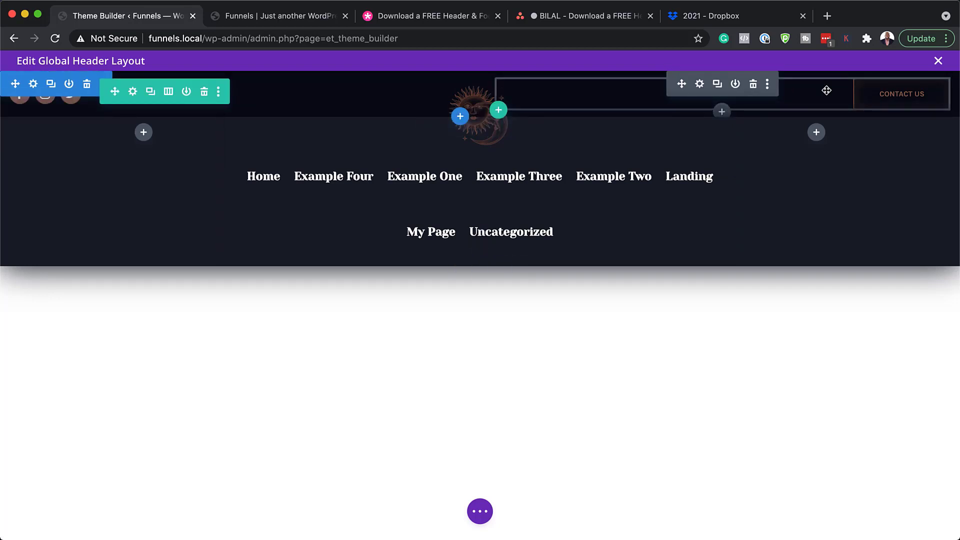
# Change the header button text from 'Contact Us' to 'Download' and its link URL to '#'
pyautogui.click(700, 84)
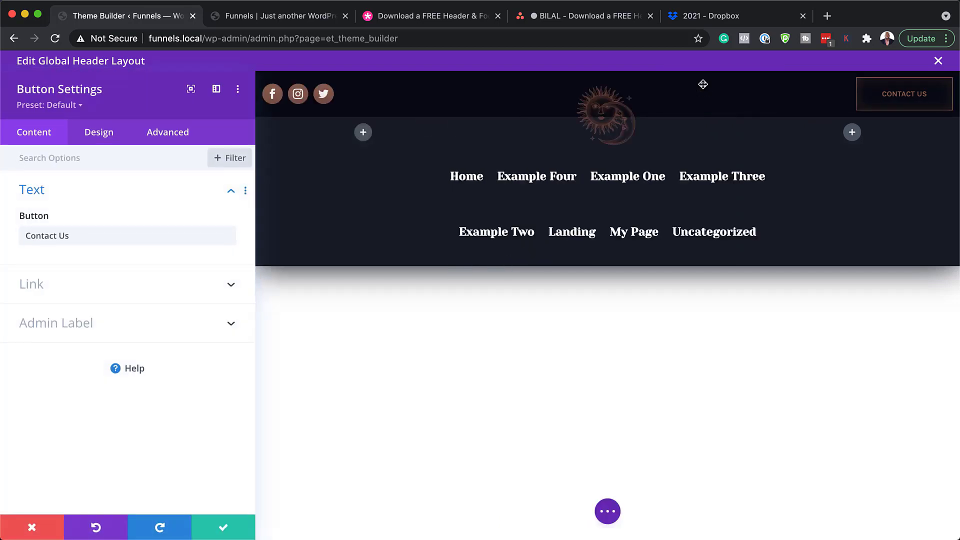
pyautogui.moveTo(89, 242); pyautogui.dragTo(1, 235)
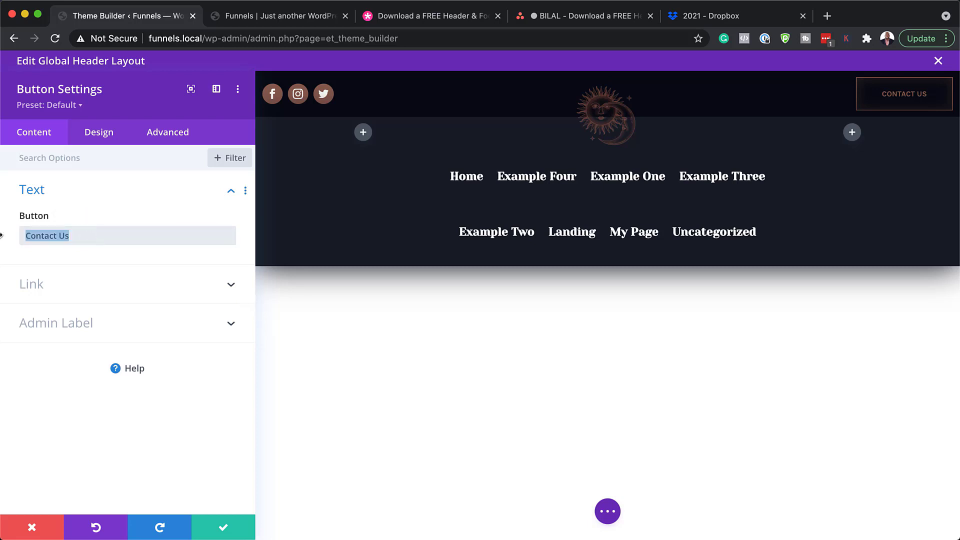
pyautogui.write('Download')
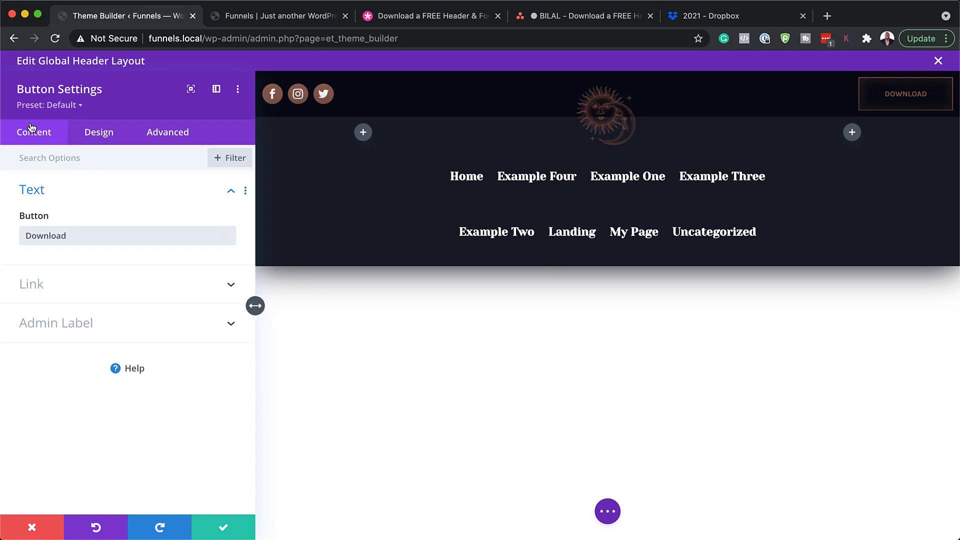
pyautogui.click(67, 284)
pyautogui.click(50, 283)
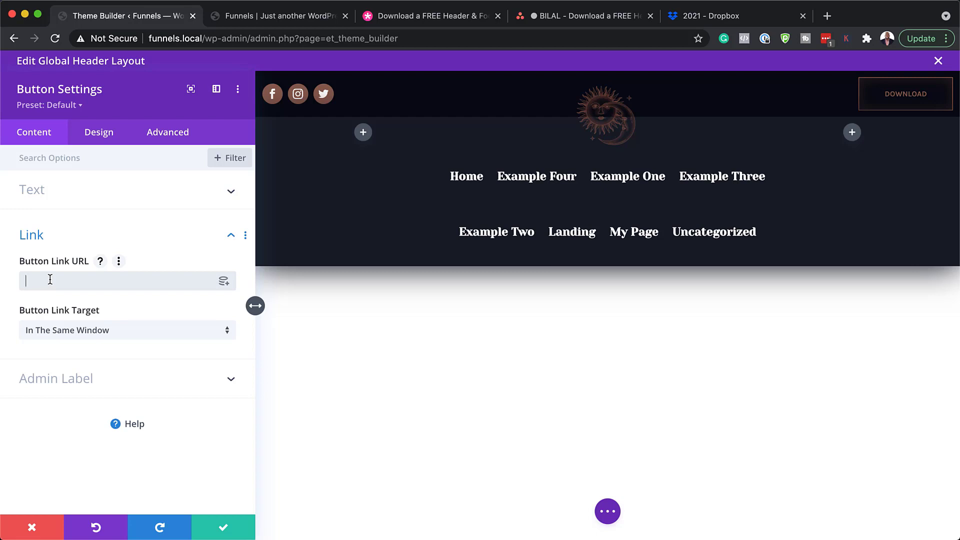
pyautogui.write('#')
# In the button design settings, make the Download button text yellow and its background orange (#e09900)
pyautogui.click(109, 134)
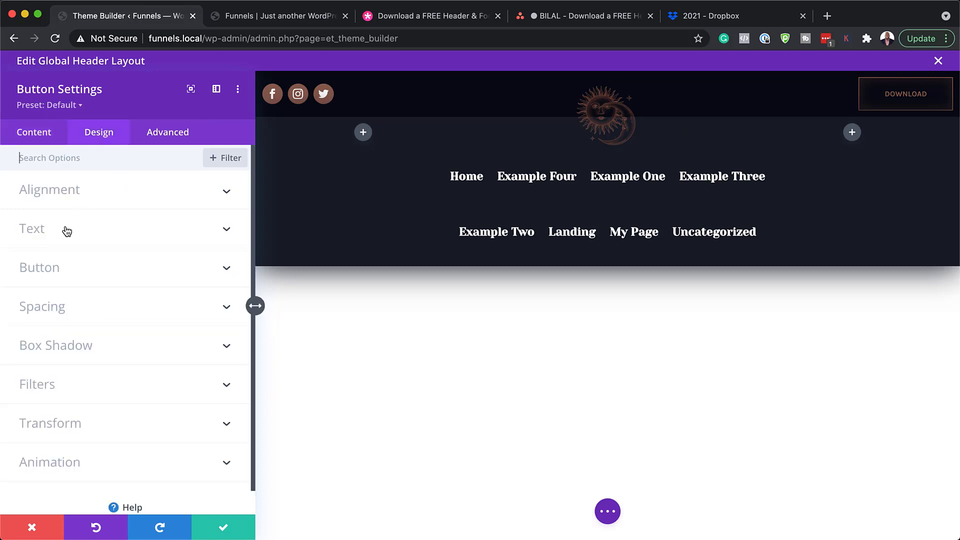
pyautogui.click(60, 271)
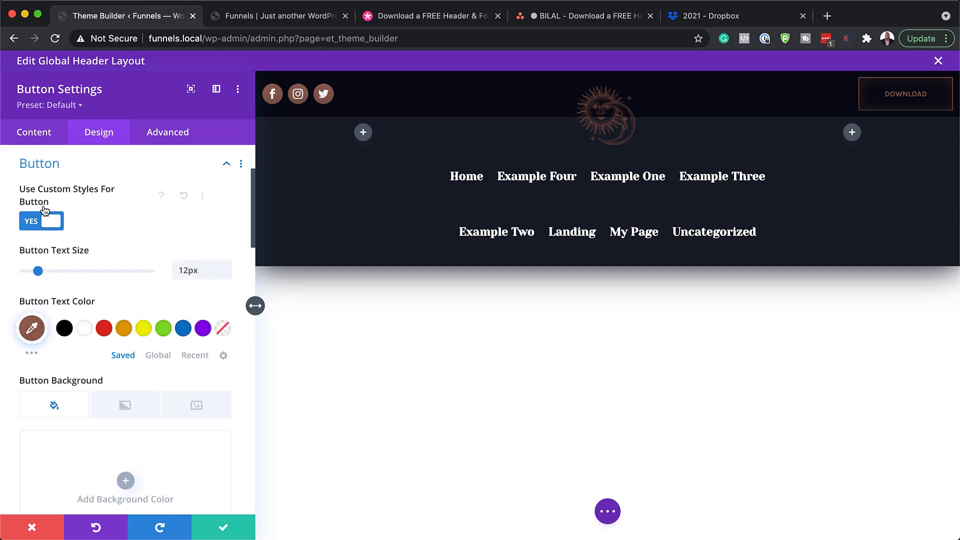
pyautogui.click(142, 330)
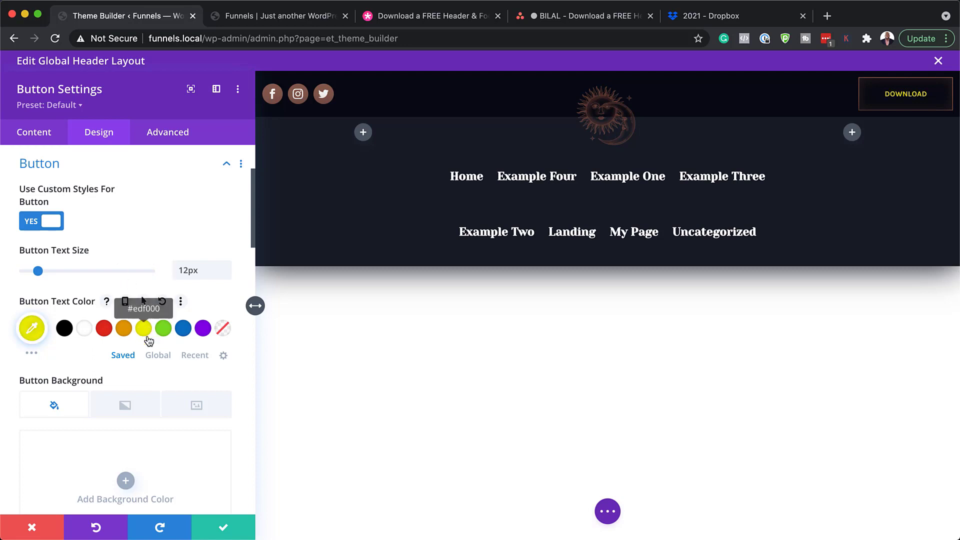
pyautogui.scroll(-4, 160, 354)
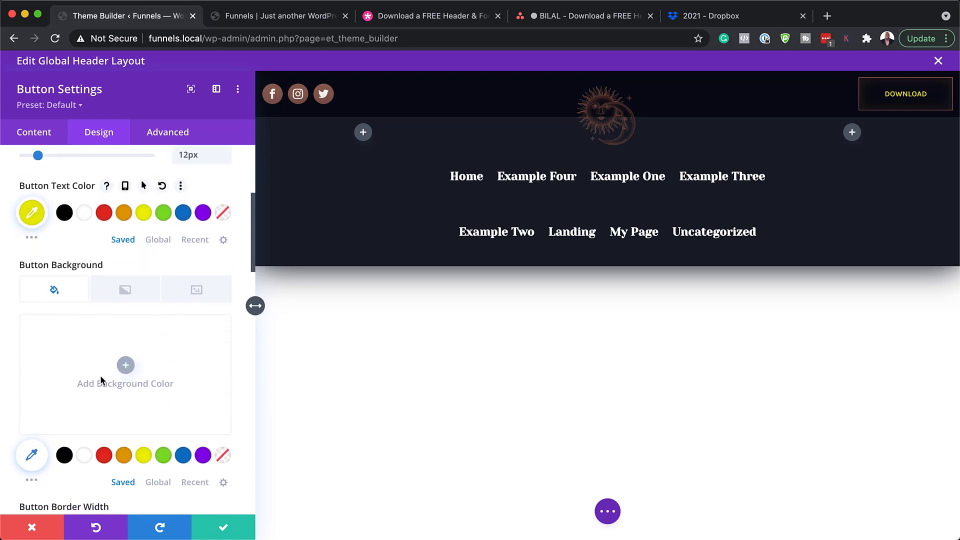
pyautogui.click(125, 456)
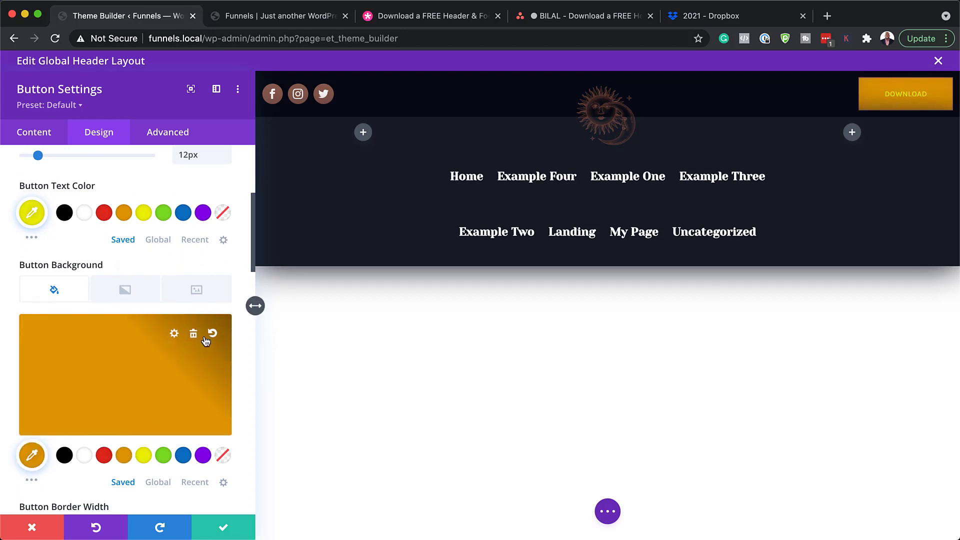
# Set the Download button's border width to 0px, removing the border
pyautogui.scroll(-1, 205, 342)
pyautogui.scroll(-3, 120, 358)
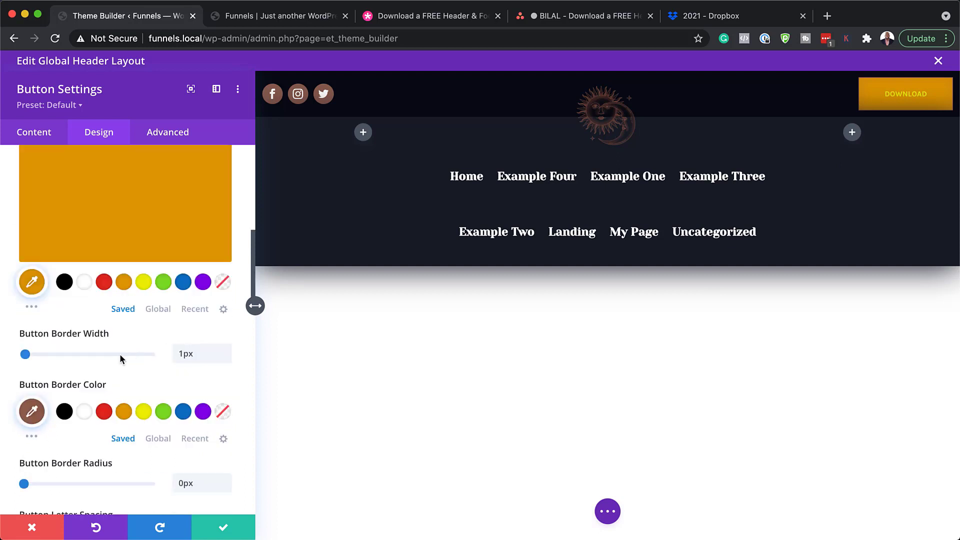
pyautogui.moveTo(25, 354); pyautogui.dragTo(42, 354)
pyautogui.click(20, 354)
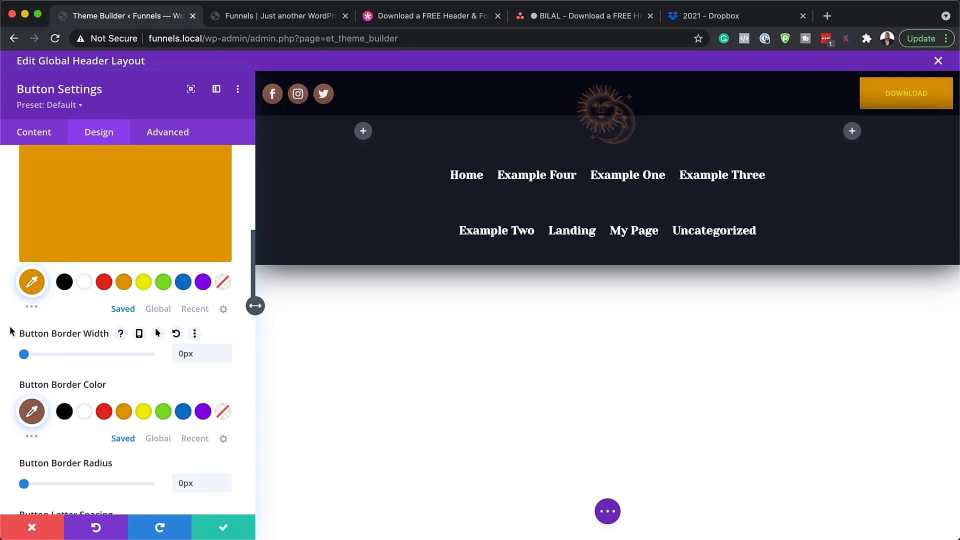
pyautogui.scroll(-3, 150, 376)
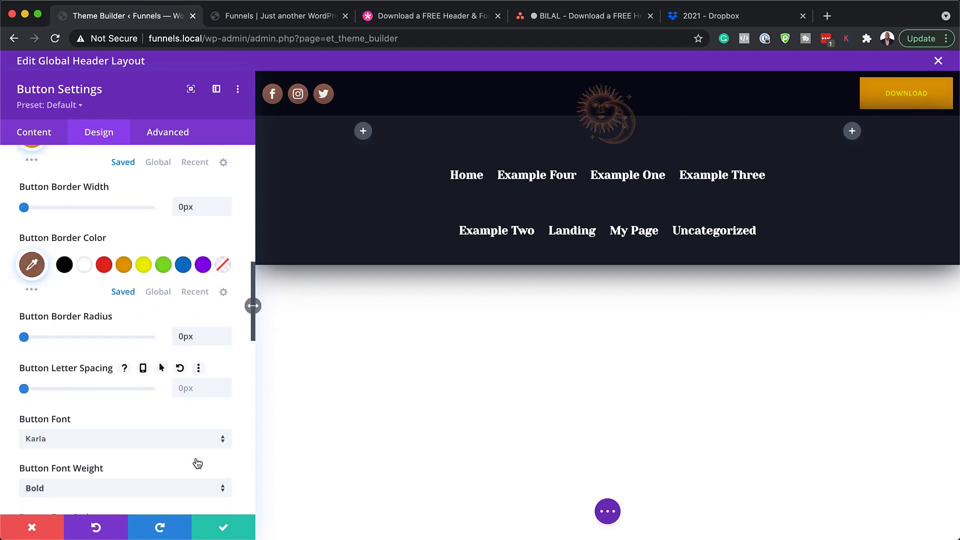
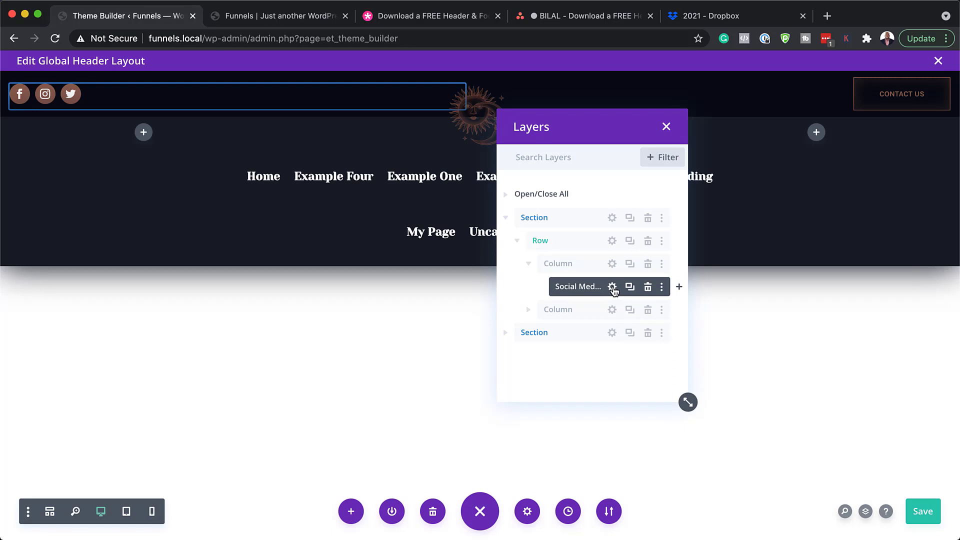
# Duplicate the Twitter social icon, change the copy's network to YouTube, and focus its link URL field
pyautogui.click(613, 288)
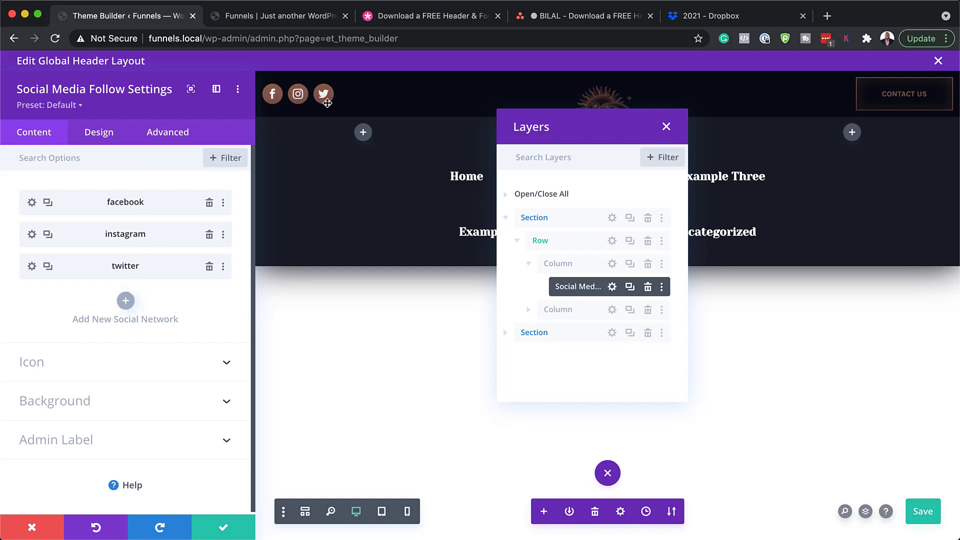
pyautogui.click(47, 267)
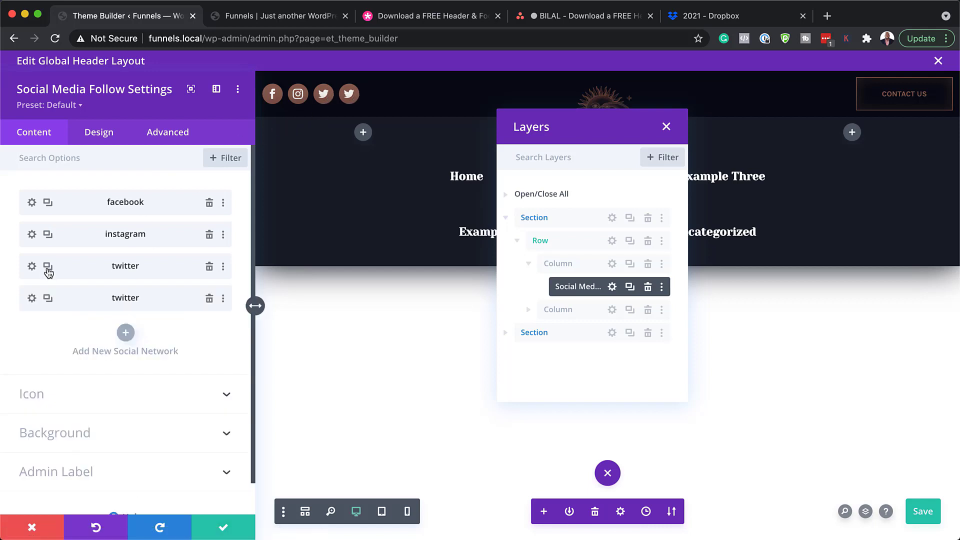
pyautogui.click(32, 299)
pyautogui.click(62, 239)
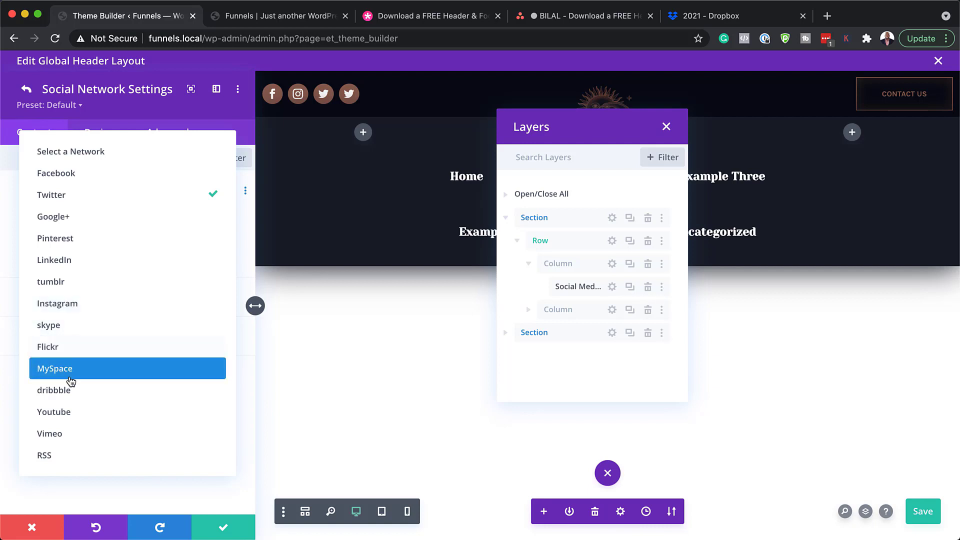
pyautogui.click(67, 416)
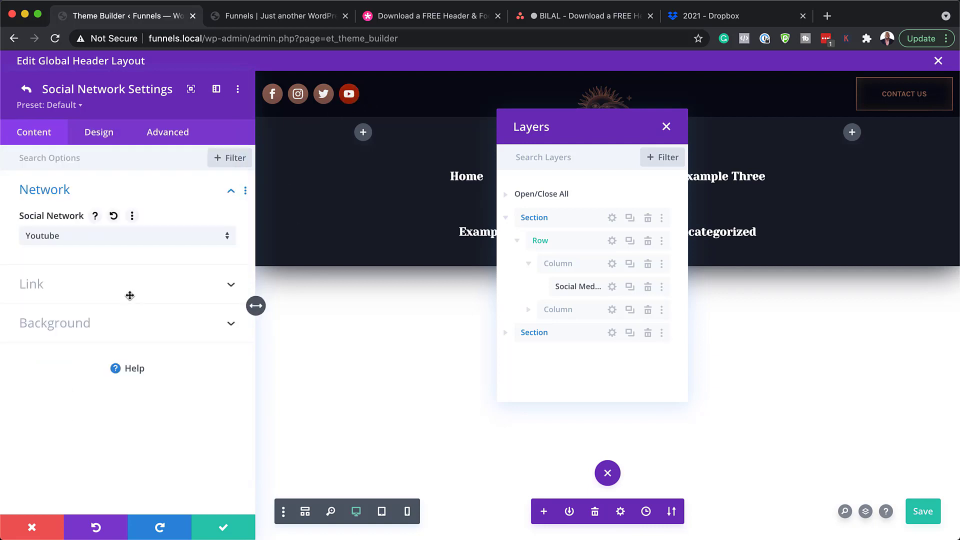
pyautogui.click(90, 286)
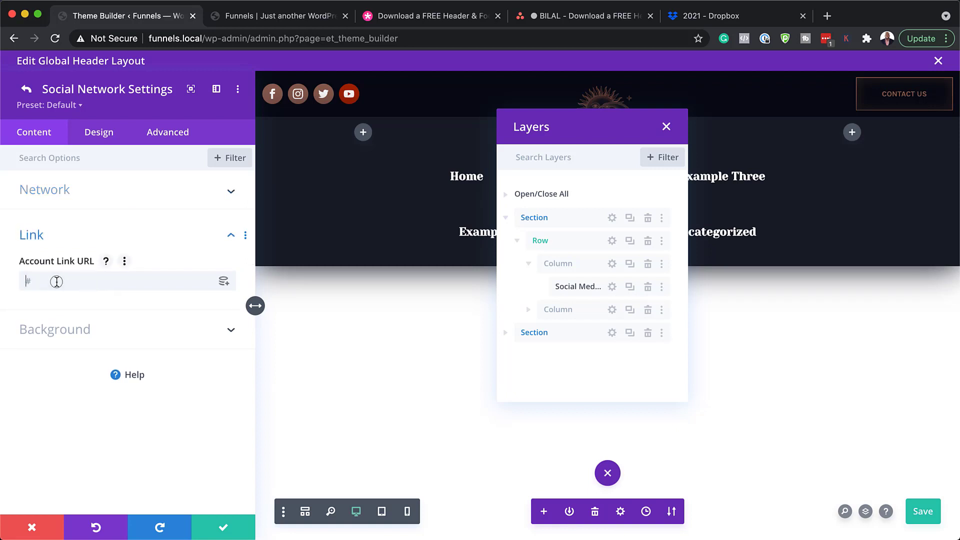
pyautogui.click(56, 282)
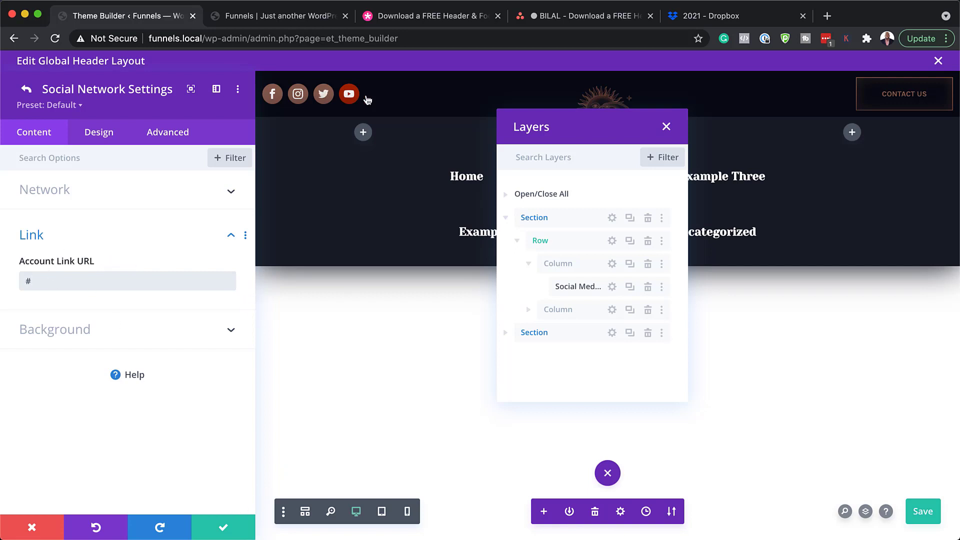
# Try blue, then yellow, for the YouTube icon colour, reset it, and discard the changes
pyautogui.click(101, 136)
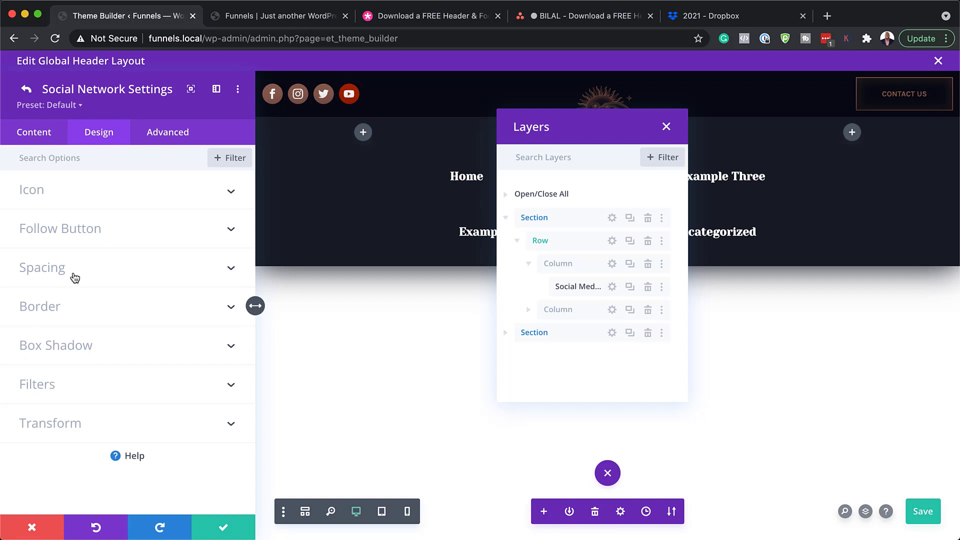
pyautogui.click(83, 194)
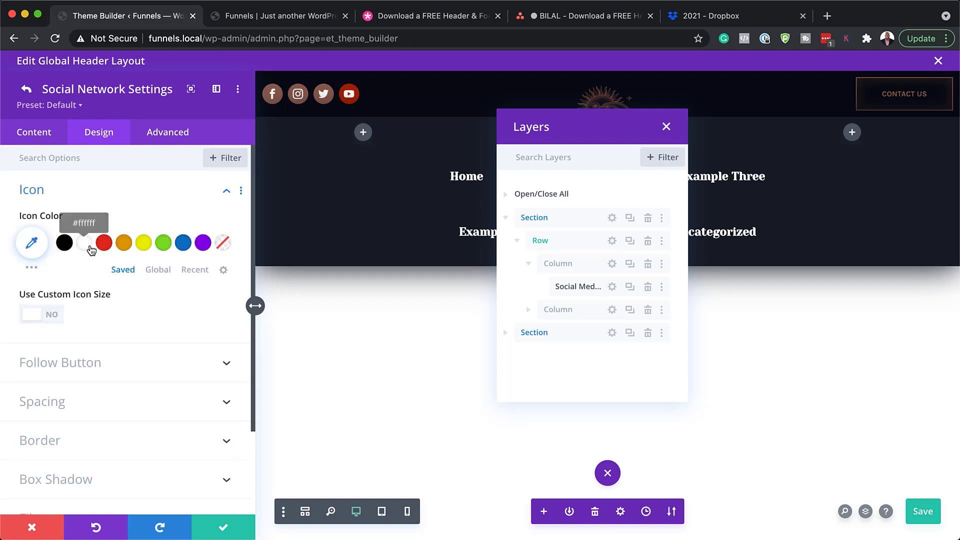
pyautogui.click(183, 244)
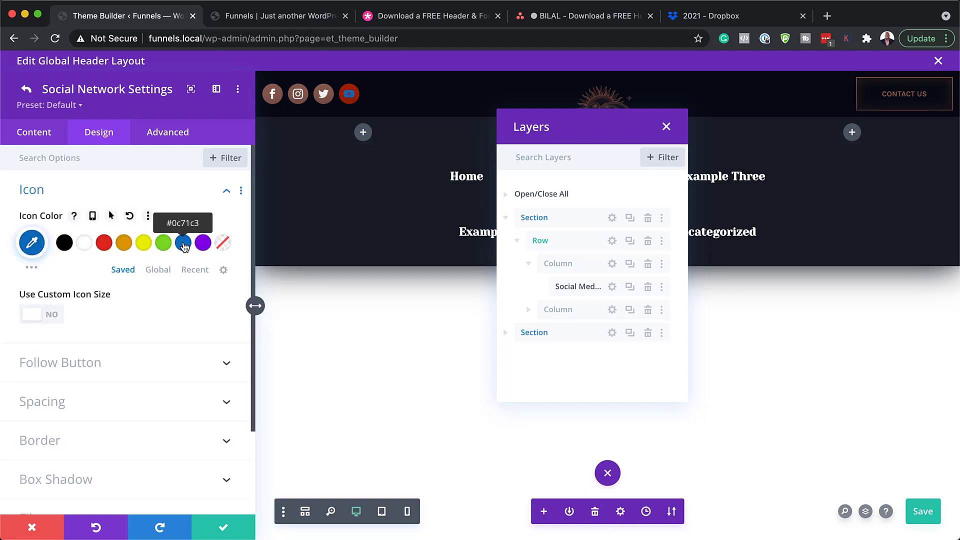
pyautogui.click(144, 245)
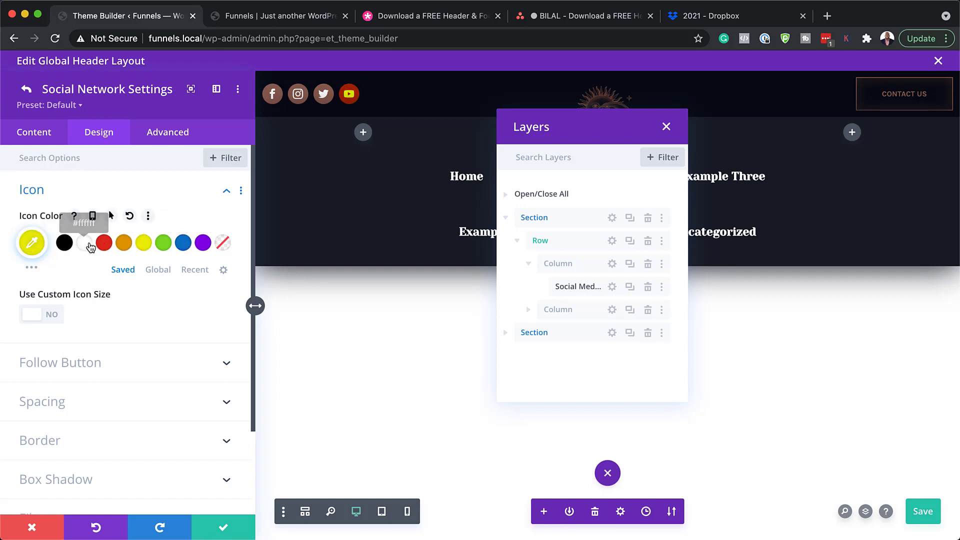
pyautogui.click(129, 216)
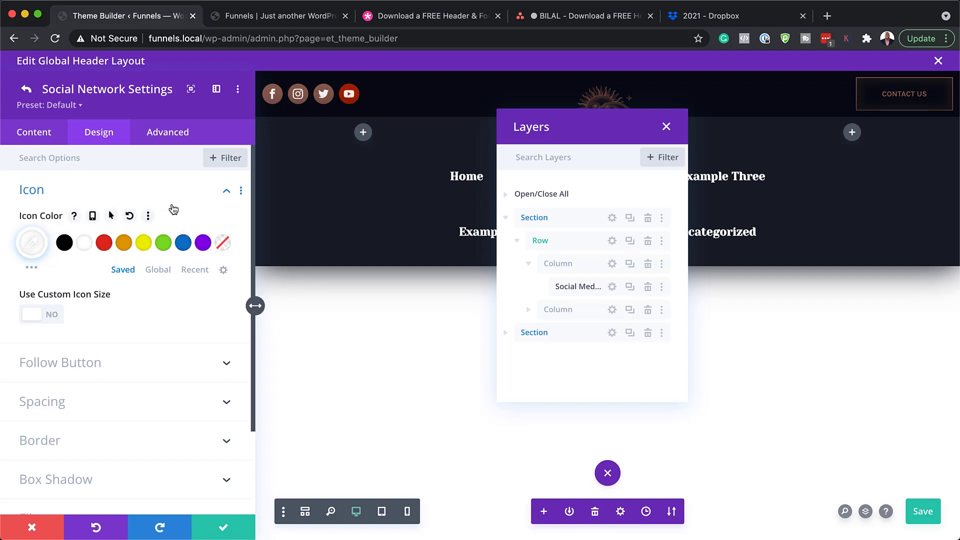
pyautogui.click(39, 532)
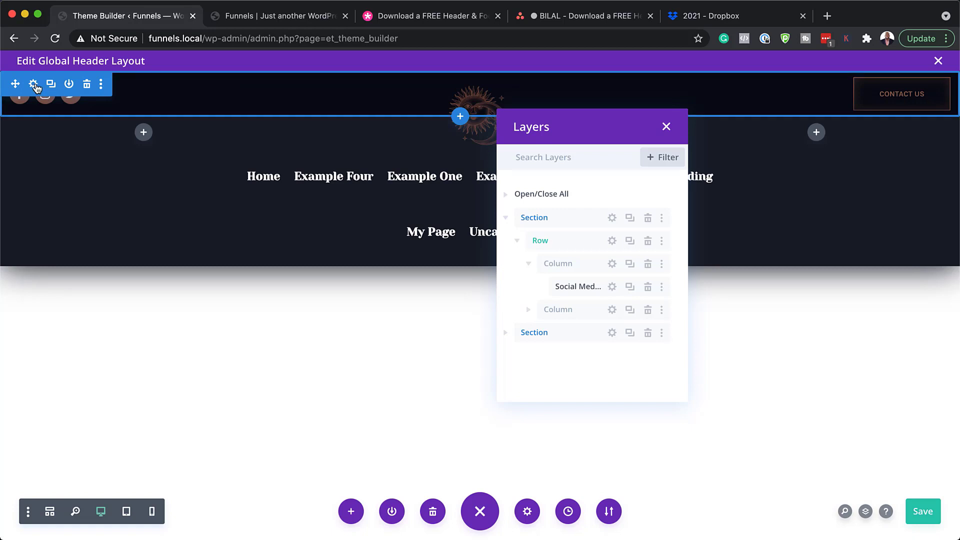
pyautogui.click(34, 84)
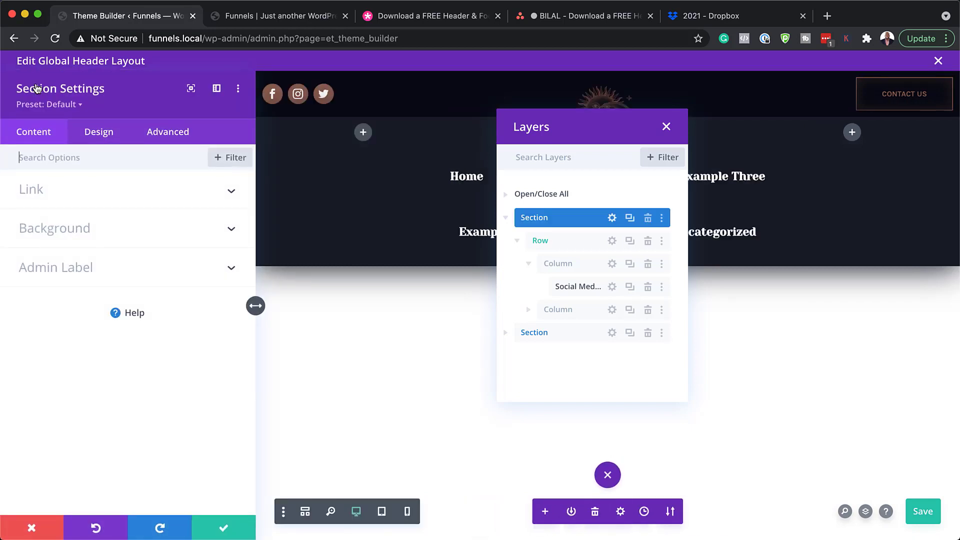
pyautogui.click(102, 230)
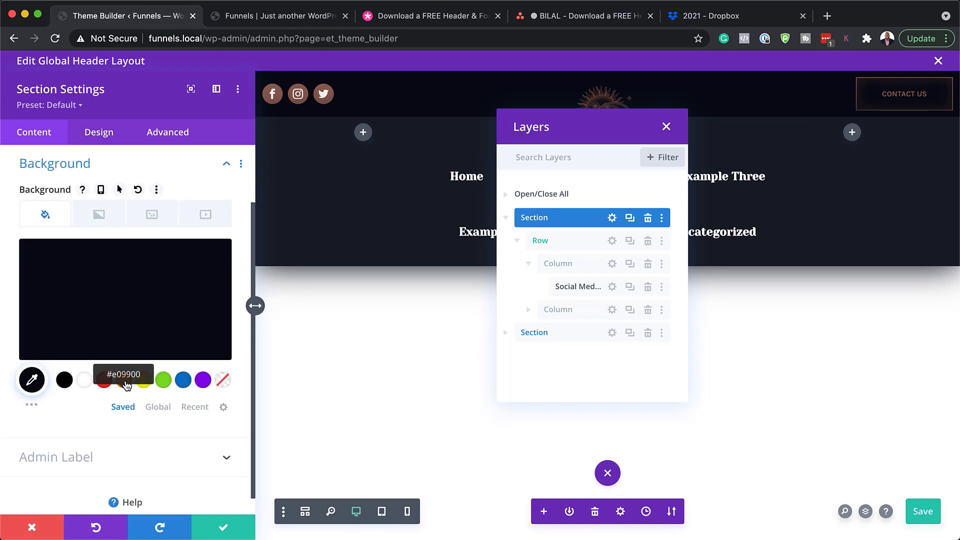
pyautogui.click(125, 383)
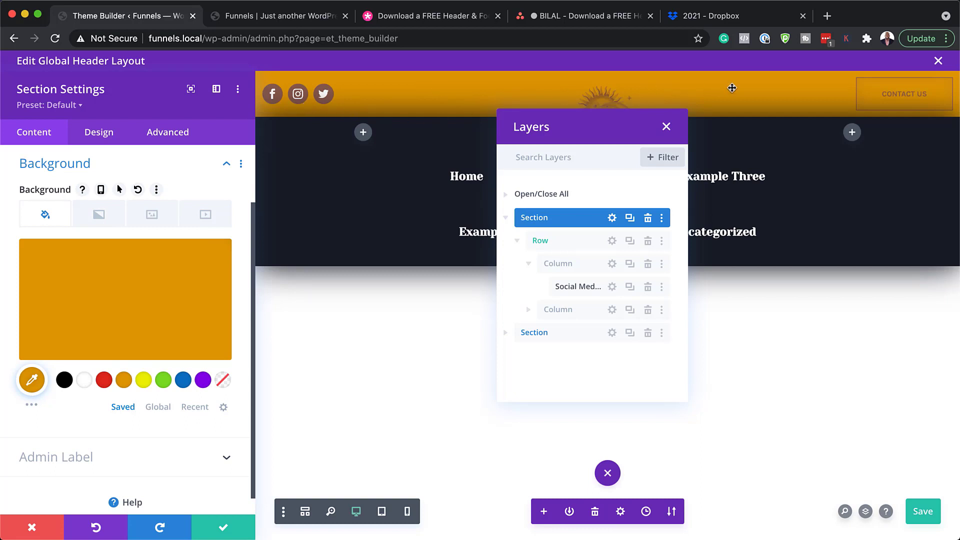
pyautogui.click(65, 380)
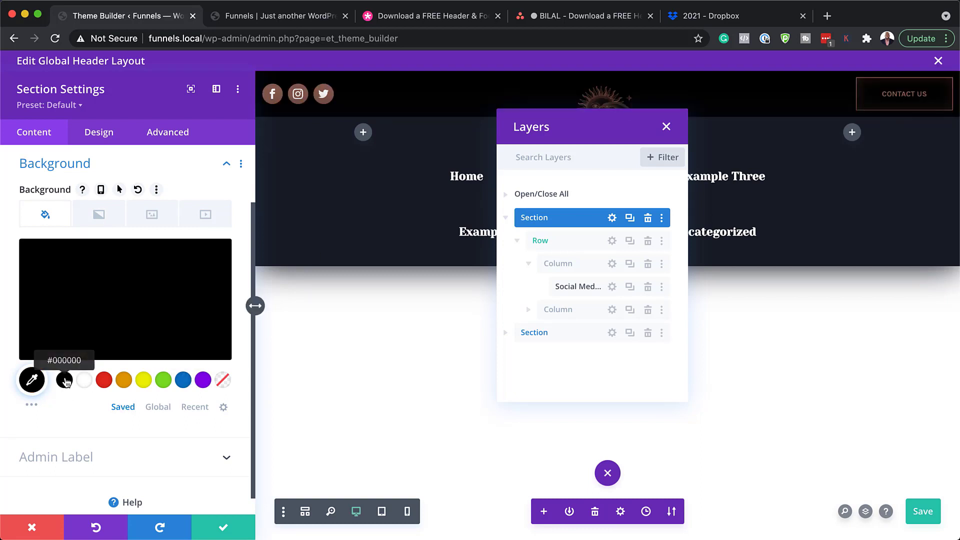
pyautogui.click(34, 529)
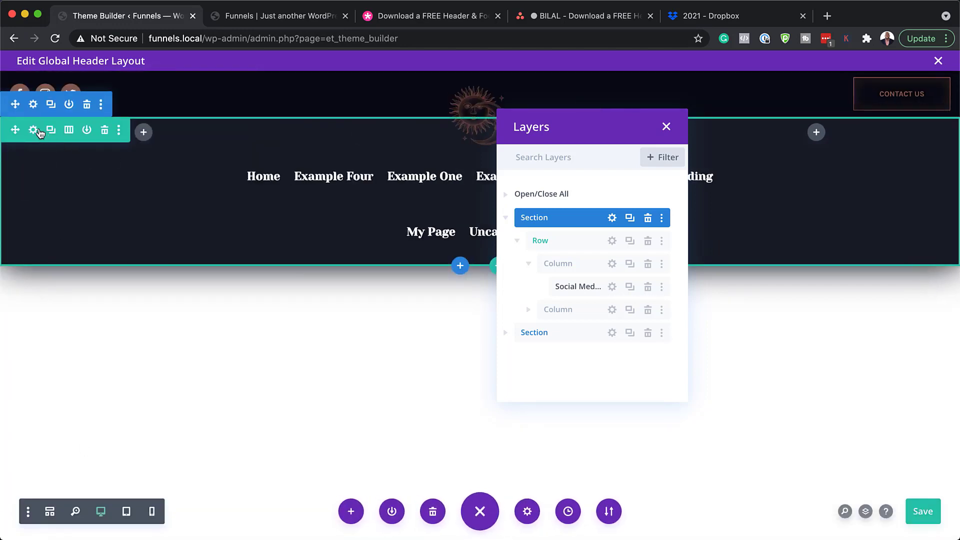
# Try trial background colours on the menu section, discard them, and close the Layers panel
pyautogui.click(33, 105)
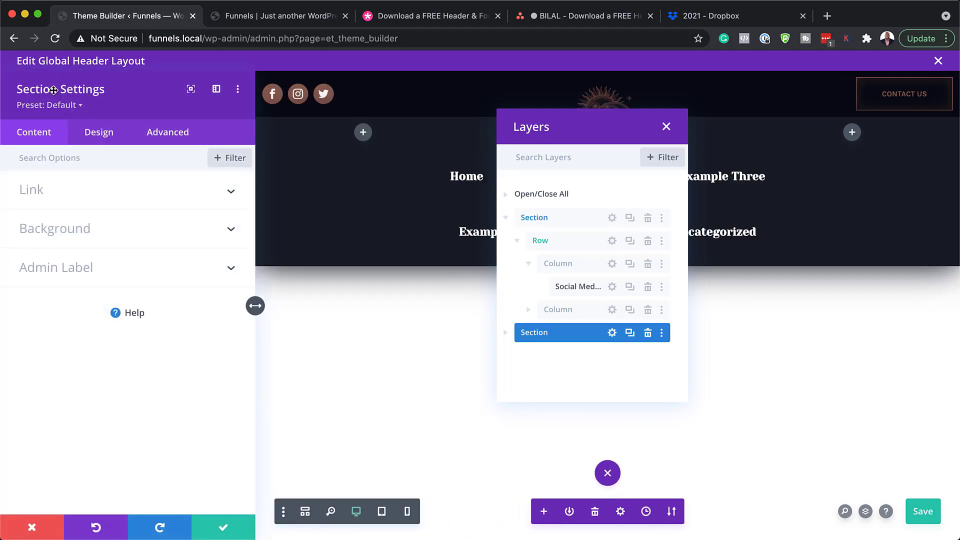
pyautogui.click(76, 228)
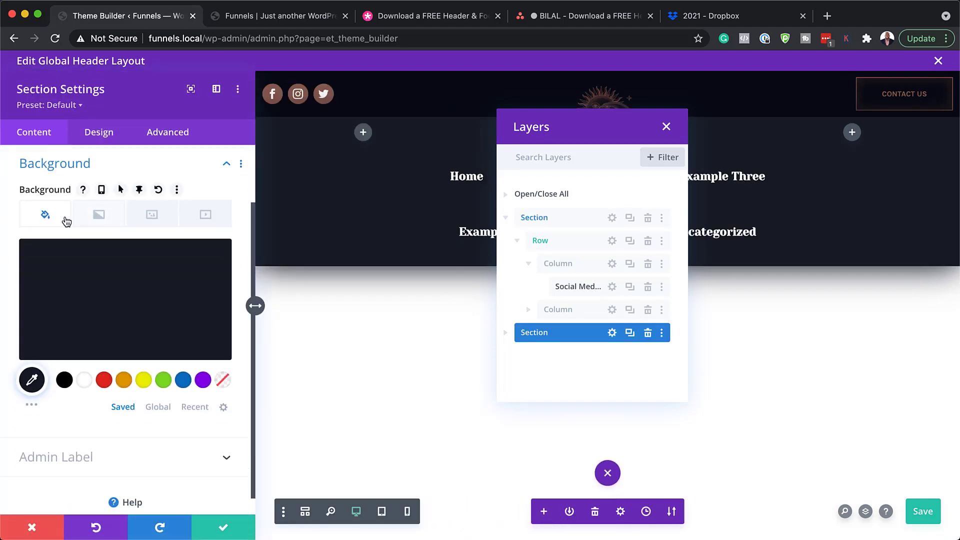
pyautogui.click(72, 326)
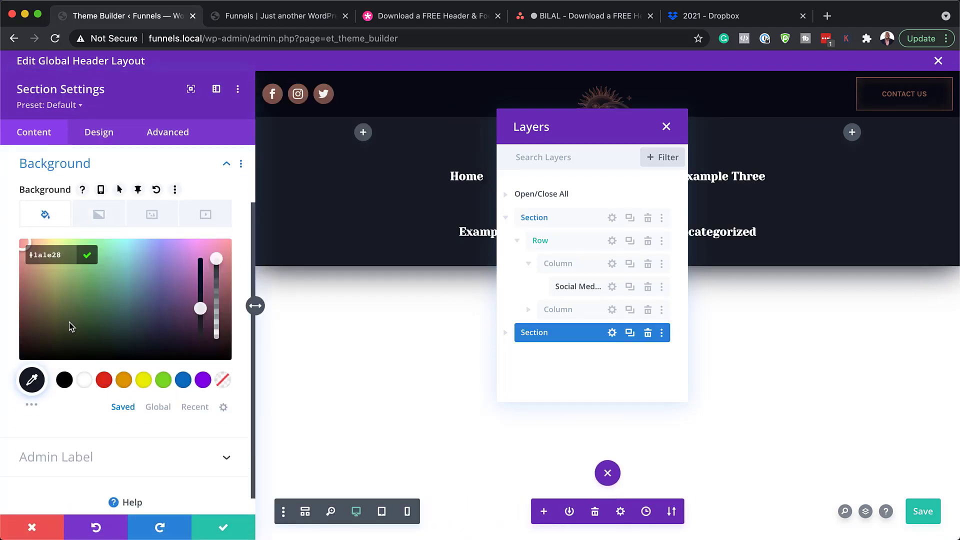
pyautogui.moveTo(69, 323); pyautogui.dragTo(66, 270)
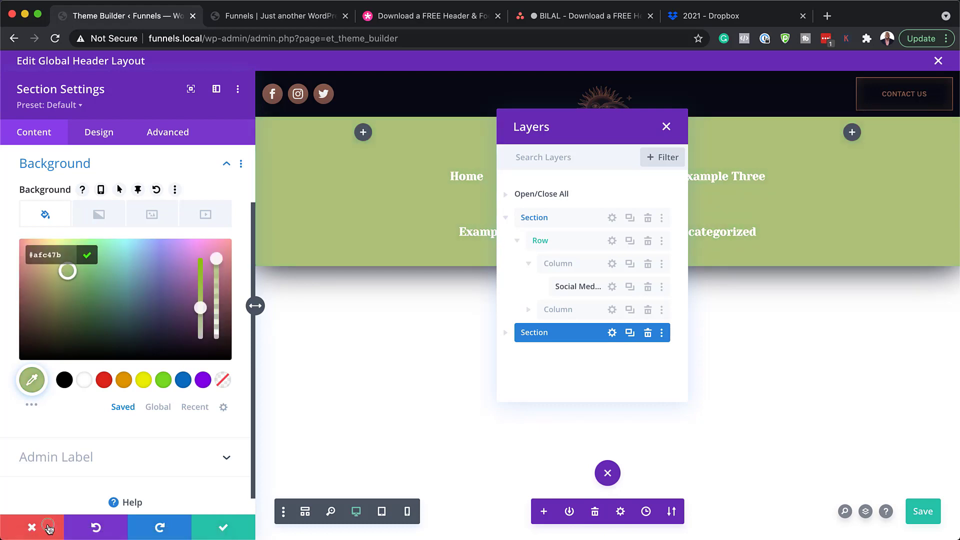
pyautogui.click(48, 528)
pyautogui.click(667, 127)
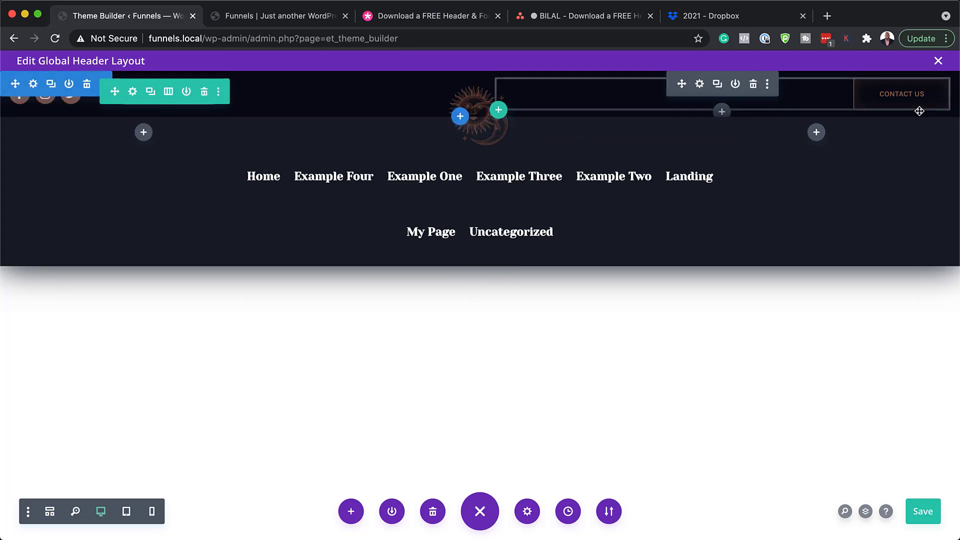
# Exit the header layout, discarding its changes, and open the Global Footer layout for editing
pyautogui.click(939, 60)
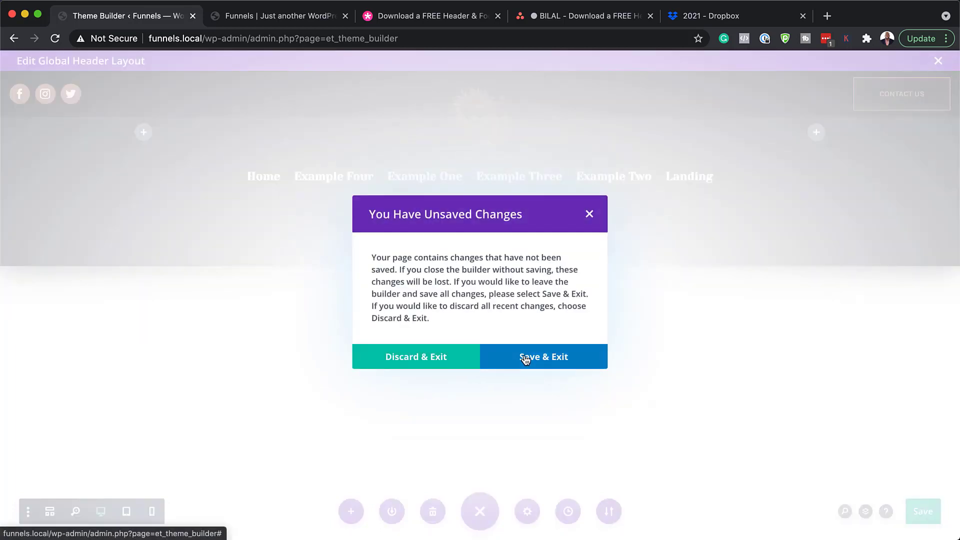
pyautogui.click(392, 366)
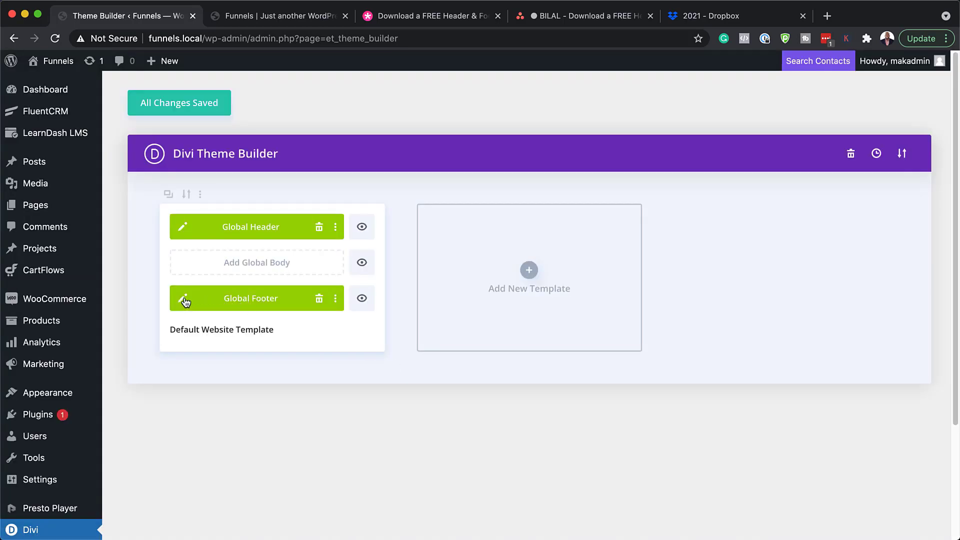
pyautogui.click(183, 300)
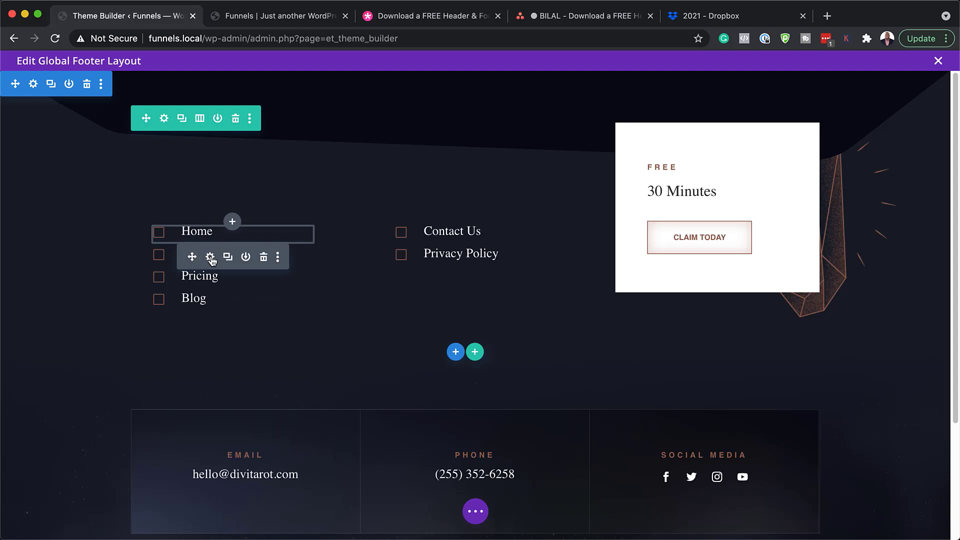
# In the Home blurb's settings, check the Home title and select its Title Link URL '#'
pyautogui.click(210, 257)
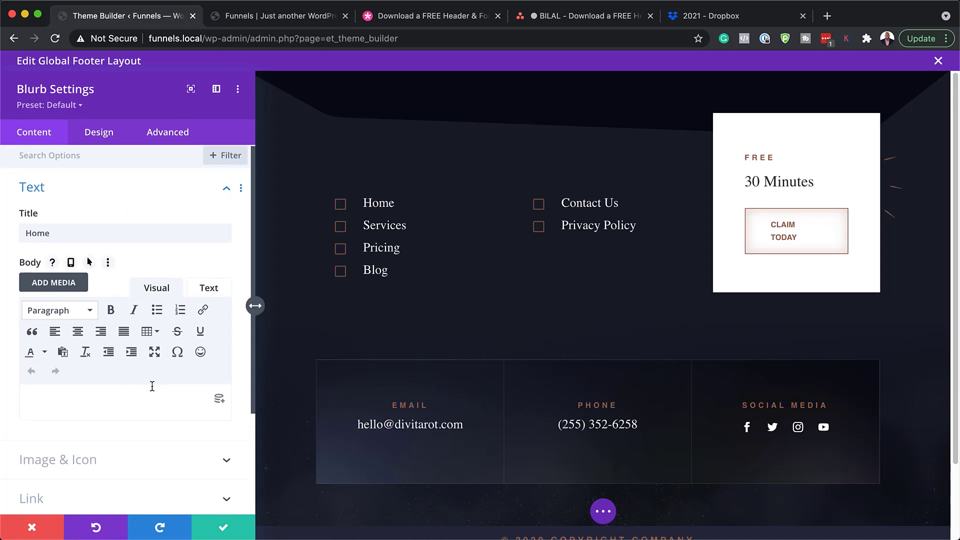
pyautogui.scroll(-1, 152, 386)
pyautogui.scroll(-1, 152, 386)
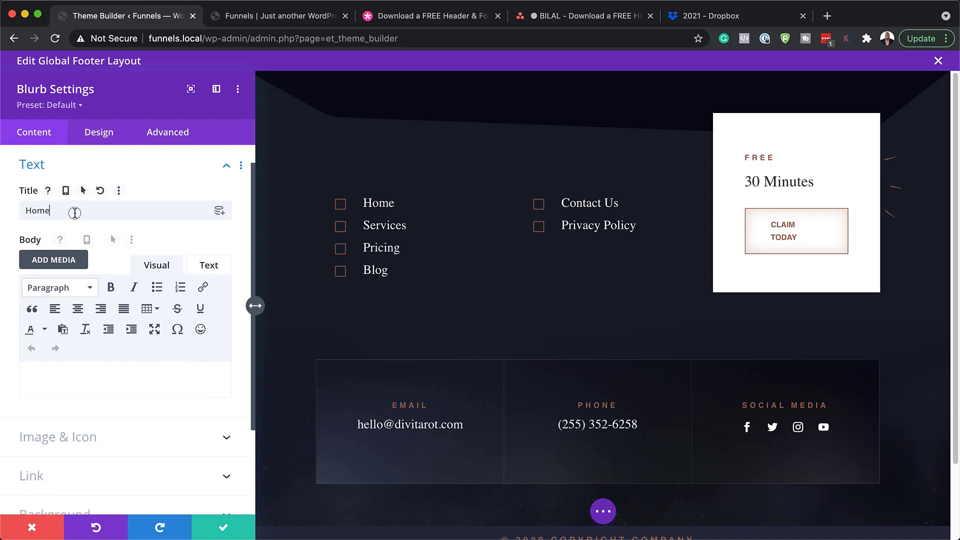
pyautogui.moveTo(75, 210); pyautogui.dragTo(11, 211)
pyautogui.write('Ho')
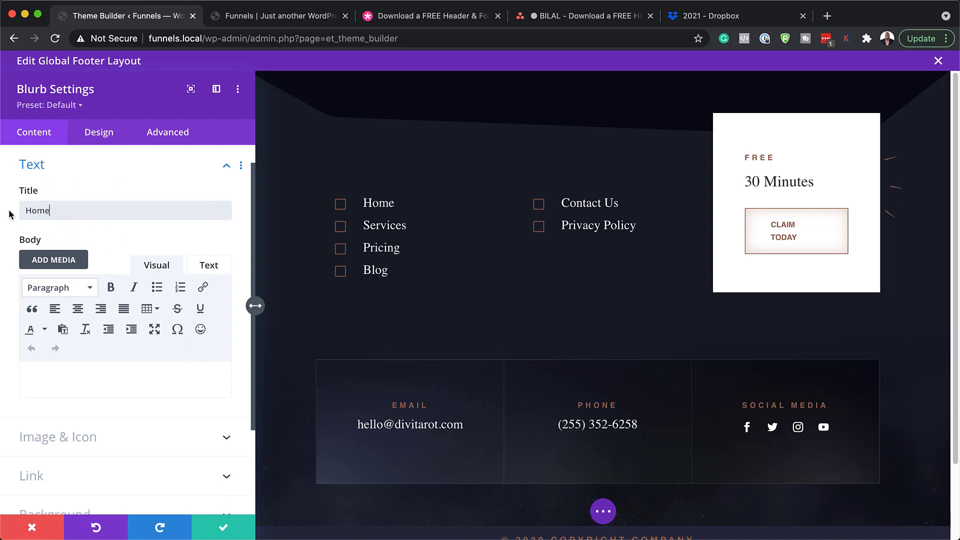
pyautogui.scroll(-5, 154, 419)
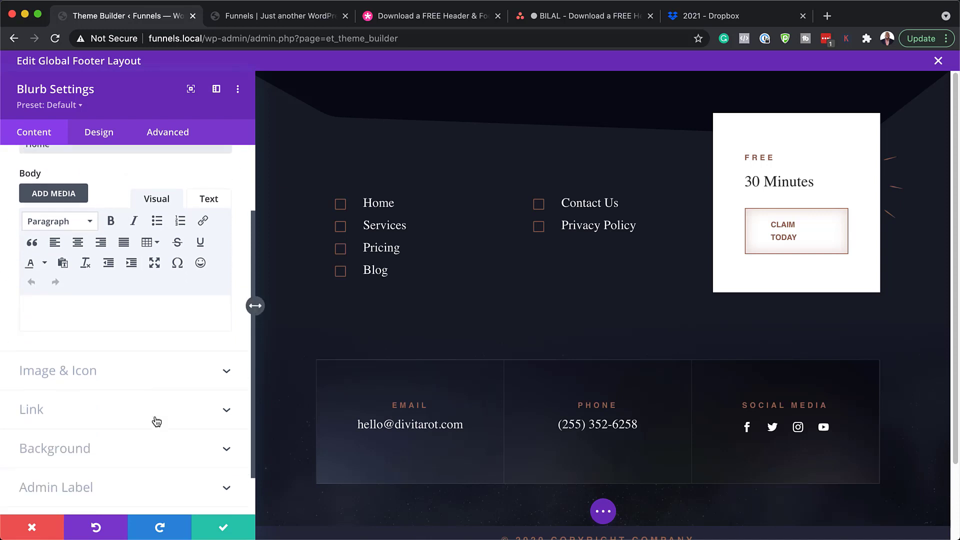
pyautogui.click(64, 385)
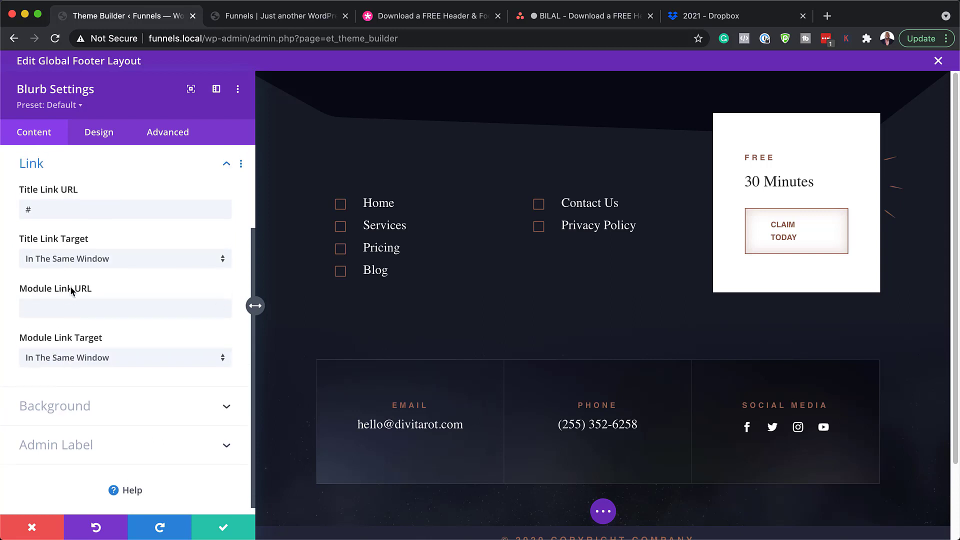
pyautogui.moveTo(58, 210); pyautogui.dragTo(11, 209)
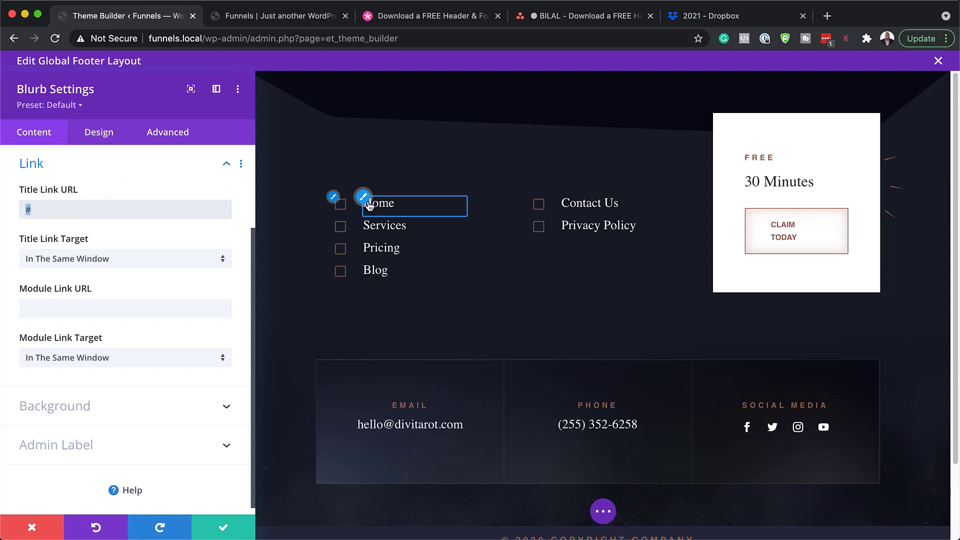
# Style the Home blurb title as Poppins, 18px and yellow
pyautogui.click(105, 136)
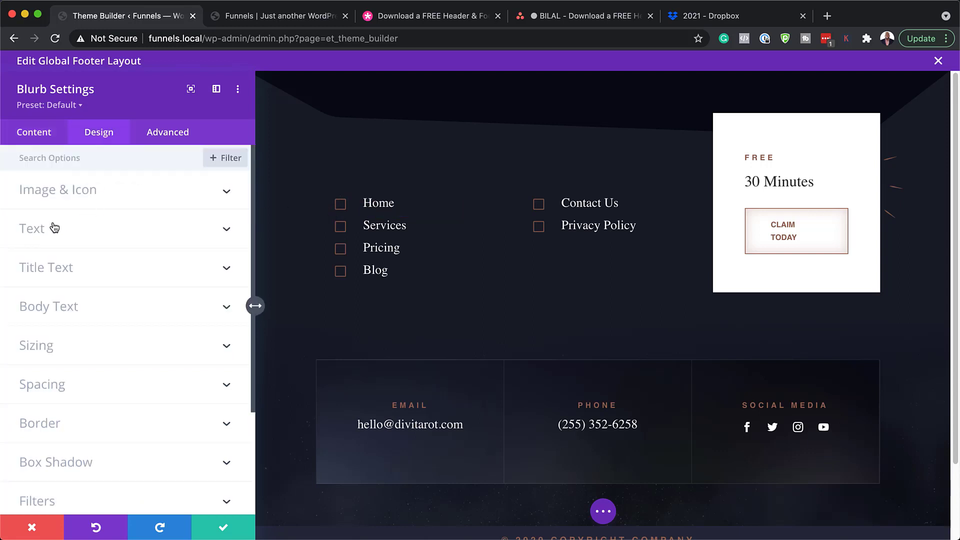
pyautogui.click(368, 202)
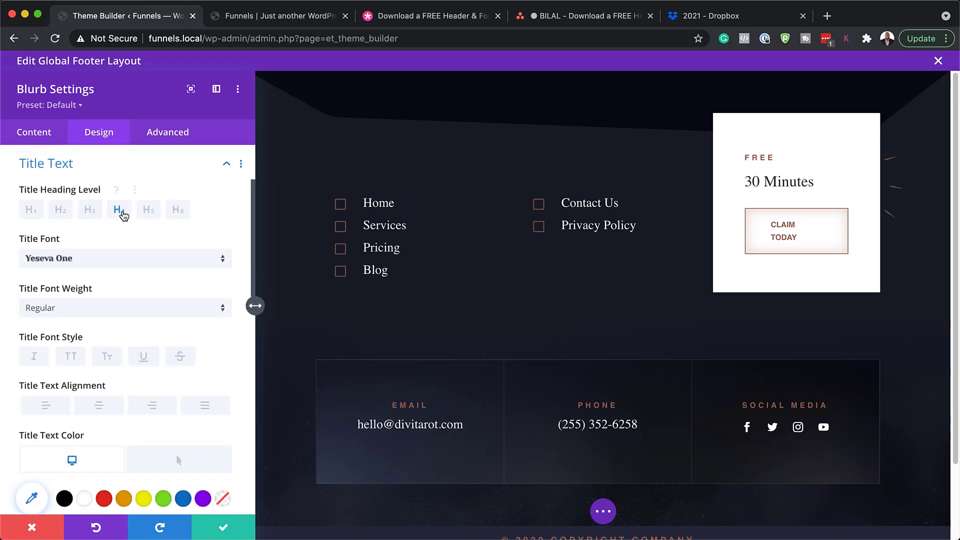
pyautogui.click(78, 258)
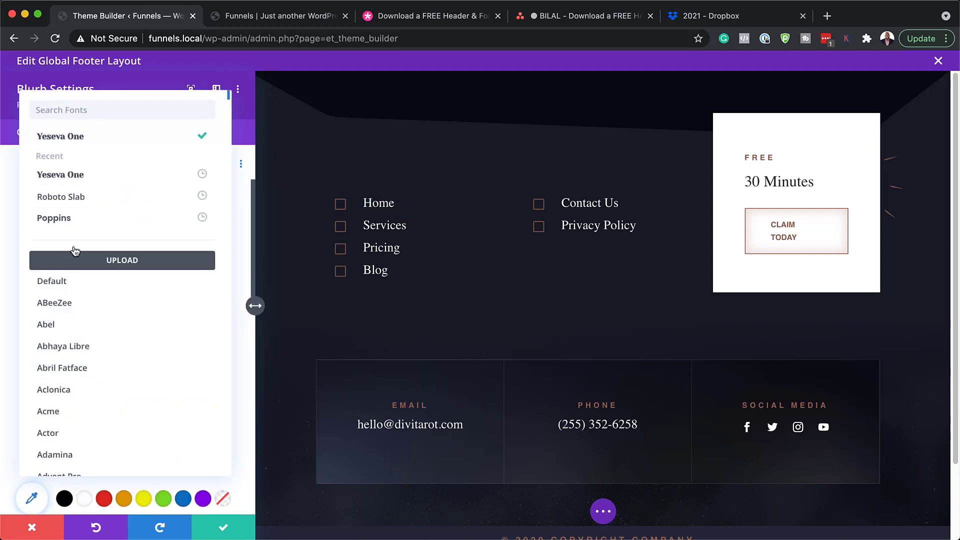
pyautogui.click(75, 216)
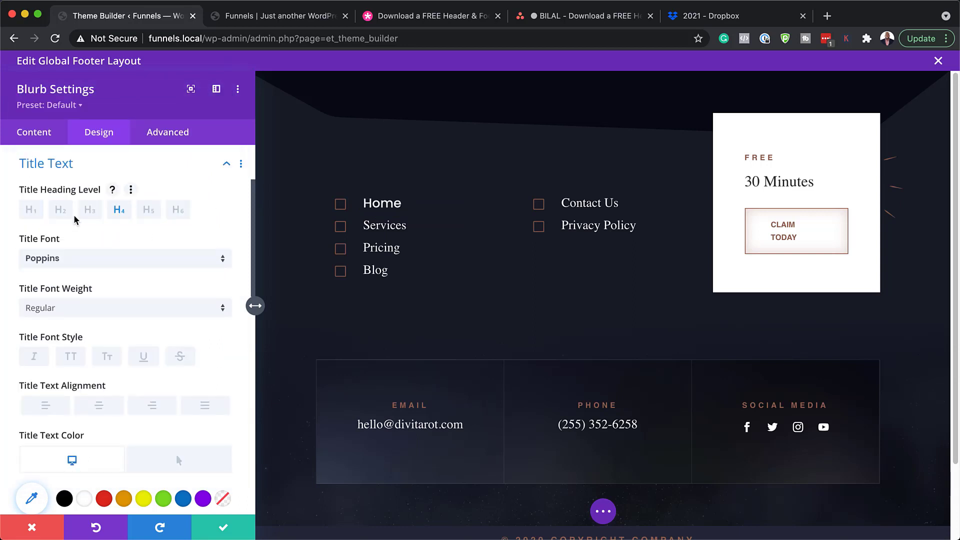
pyautogui.scroll(-4, 140, 349)
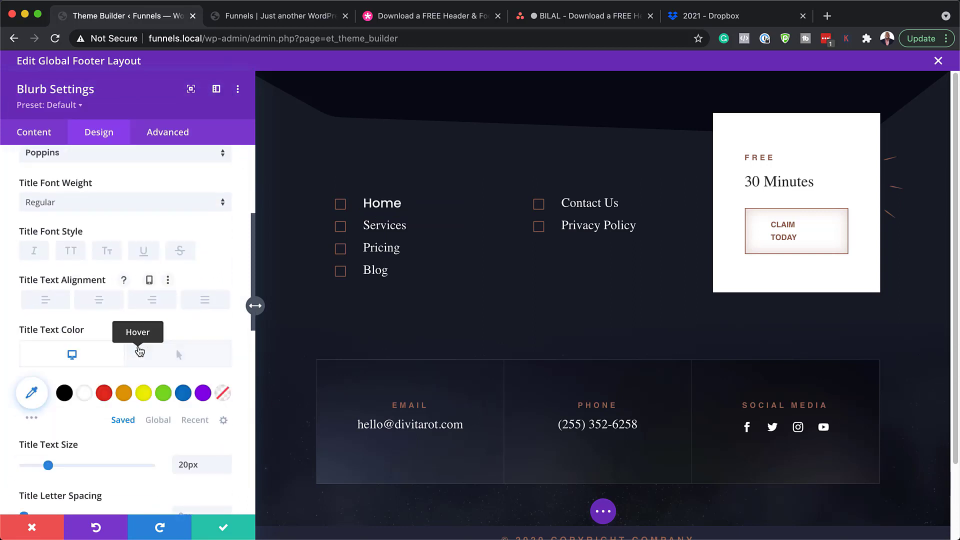
pyautogui.scroll(-2, 139, 350)
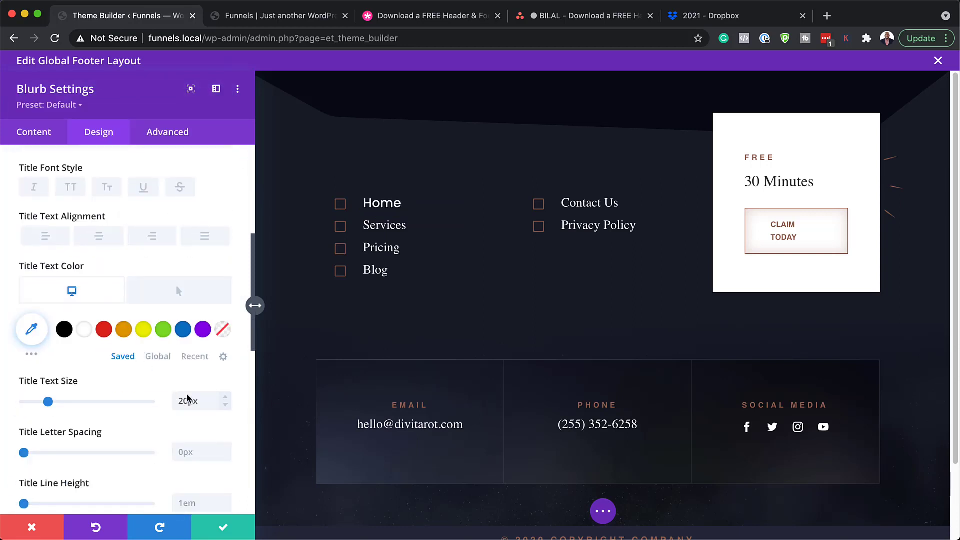
pyautogui.click(226, 405)
pyautogui.click(227, 405)
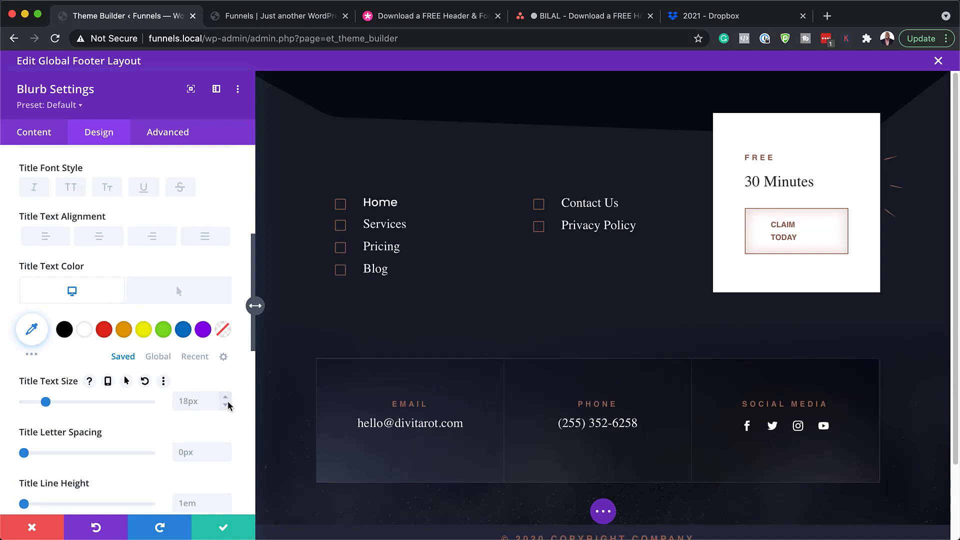
pyautogui.click(144, 330)
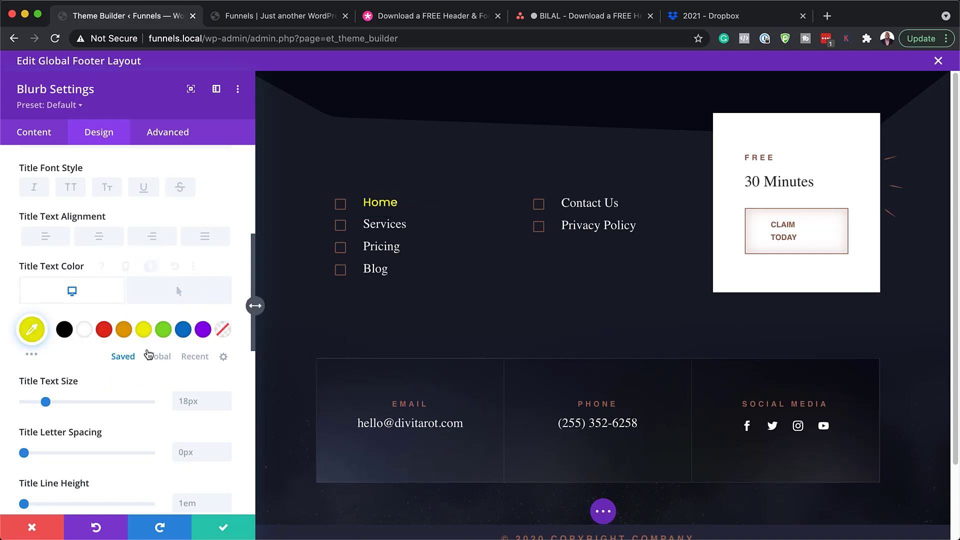
pyautogui.scroll(1, 149, 354)
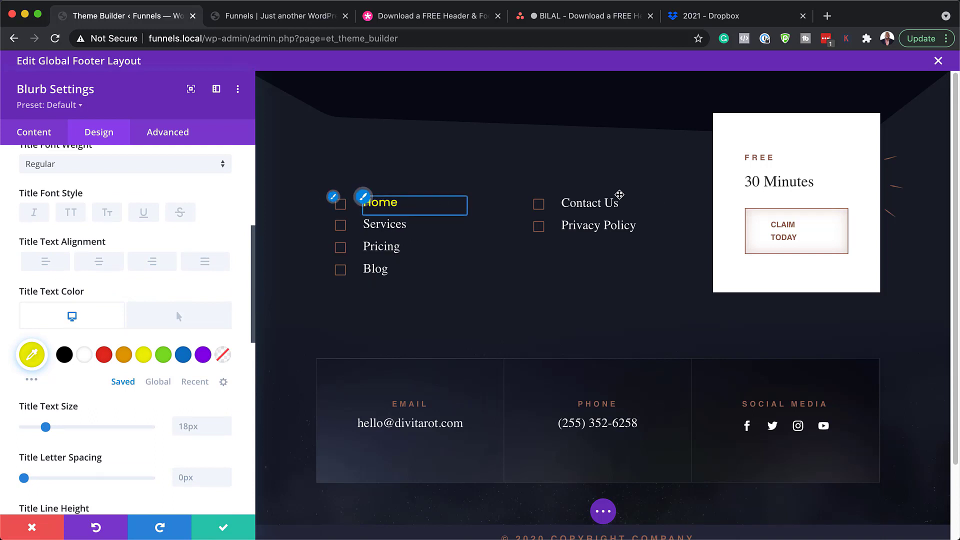
# Return to the blurb's link settings and discard the title styling changes
pyautogui.click(35, 131)
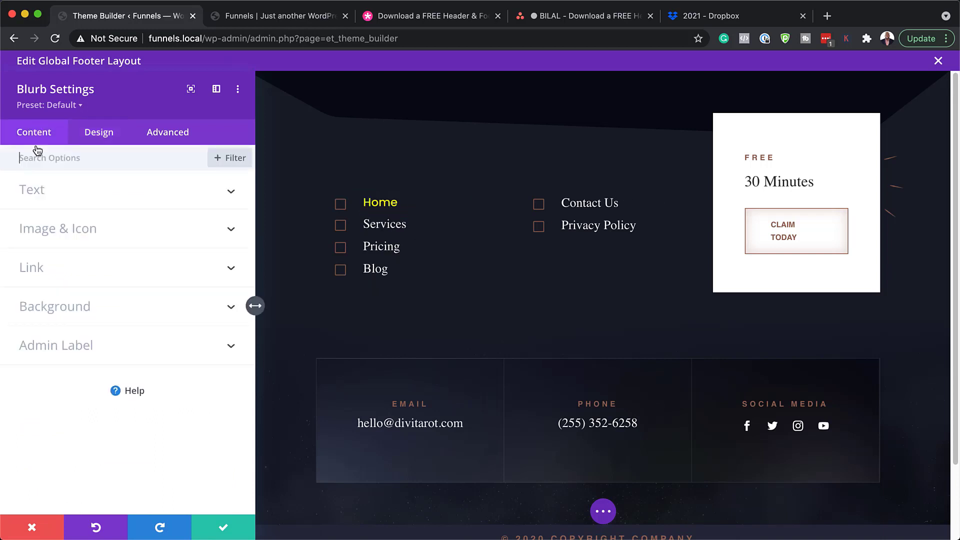
pyautogui.click(45, 269)
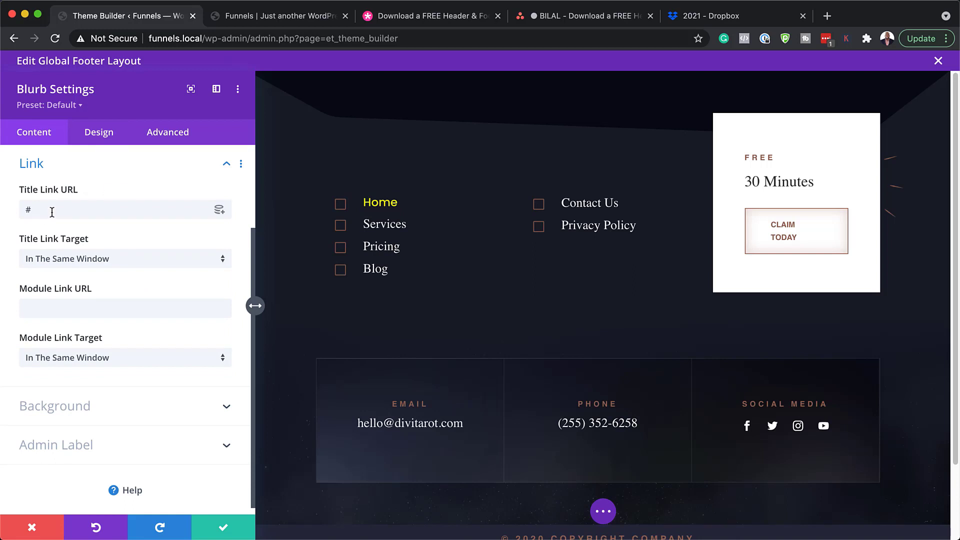
pyautogui.click(32, 527)
pyautogui.scroll(-3, 241, 340)
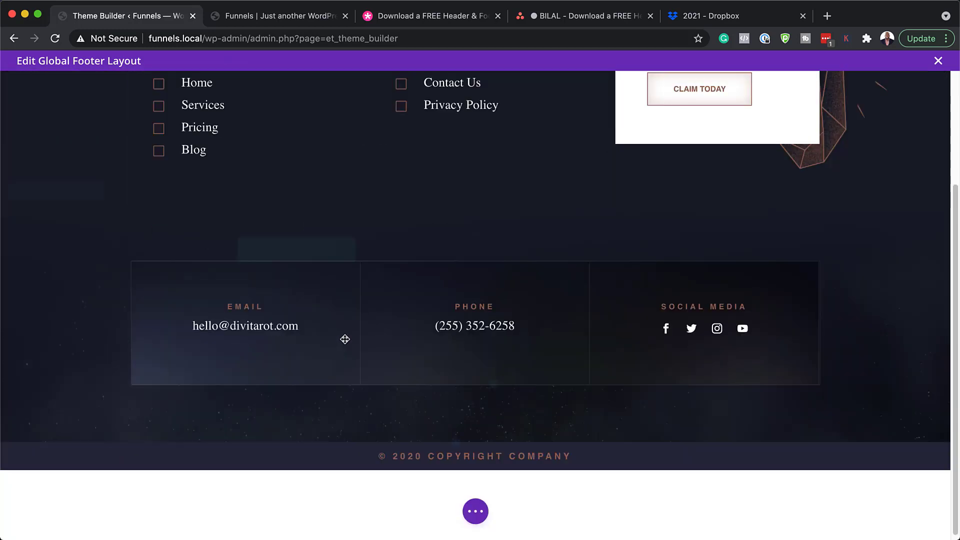
pyautogui.scroll(3, 345, 339)
pyautogui.moveTo(707, 211)
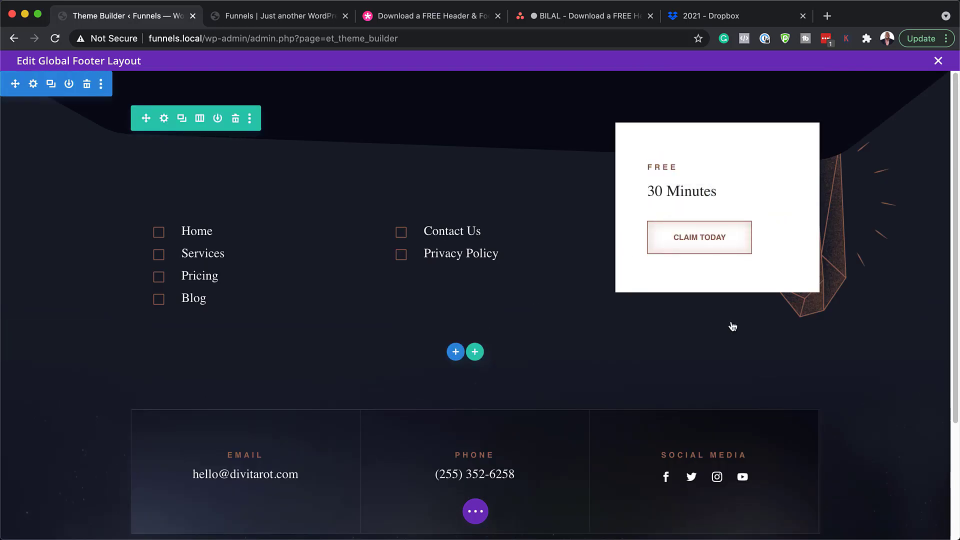
pyautogui.moveTo(676, 166); pyautogui.dragTo(675, 165)
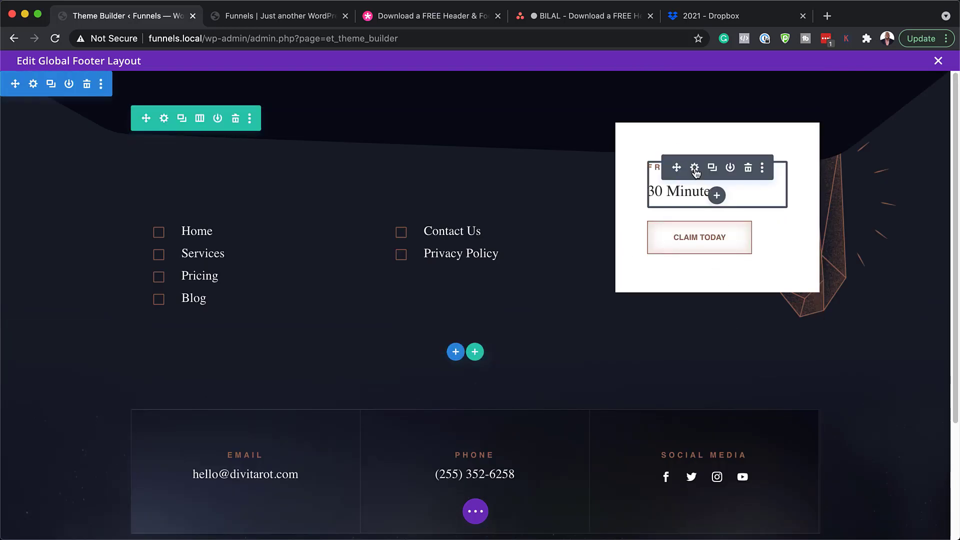
pyautogui.click(695, 168)
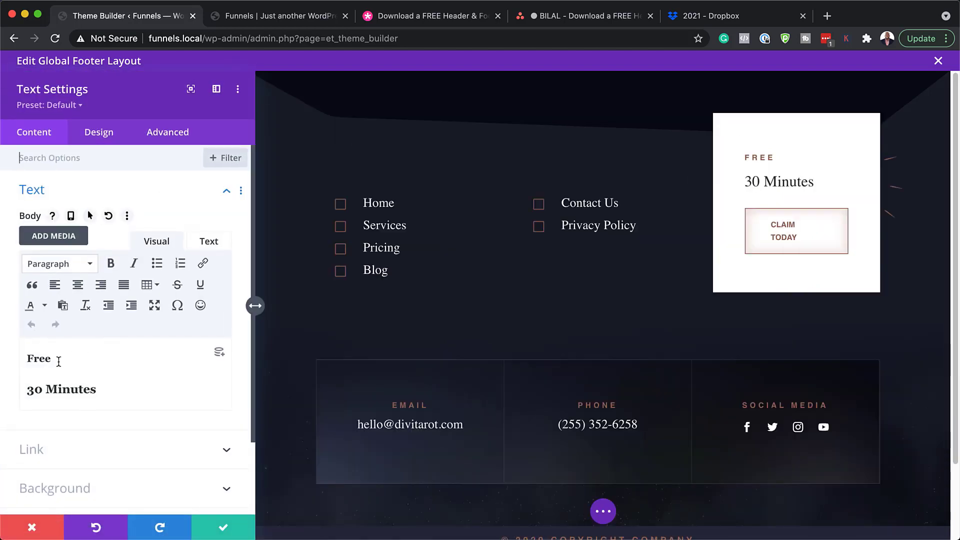
pyautogui.doubleClick(49, 358)
pyautogui.moveTo(35, 389); pyautogui.dragTo(9, 388)
pyautogui.write('4')
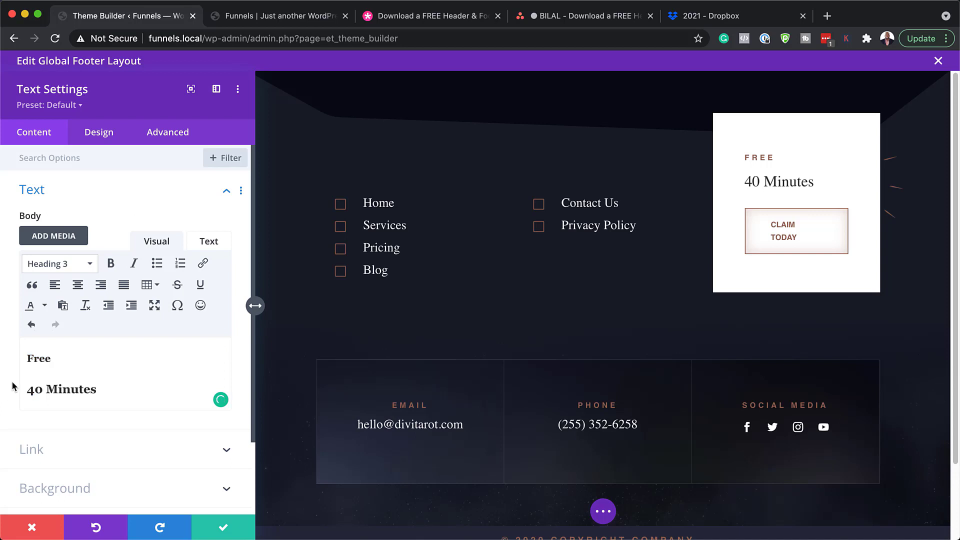
pyautogui.click(100, 140)
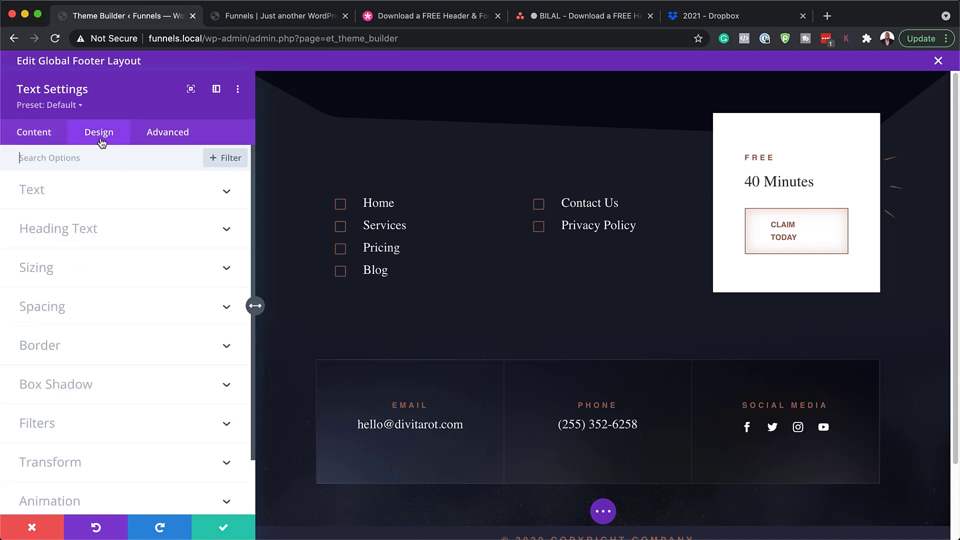
pyautogui.click(53, 197)
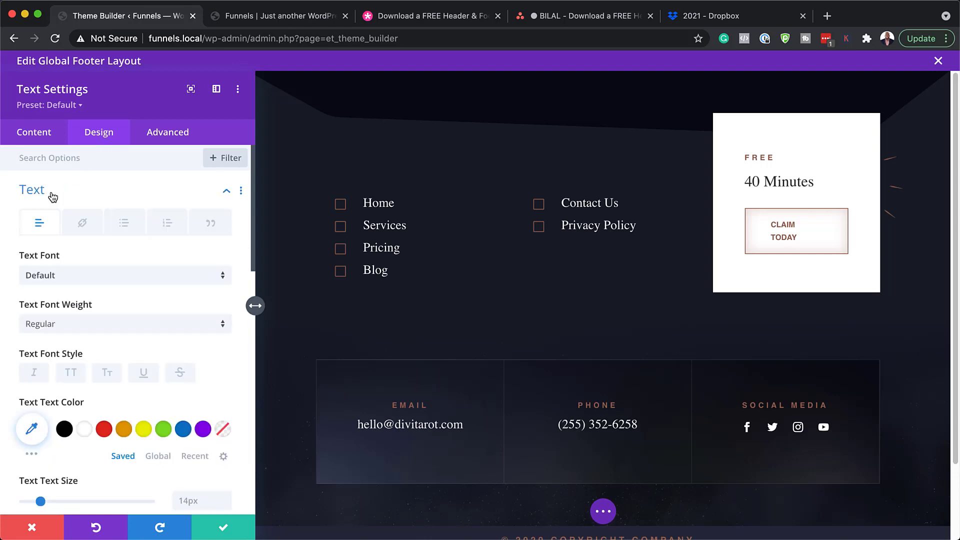
pyautogui.click(88, 283)
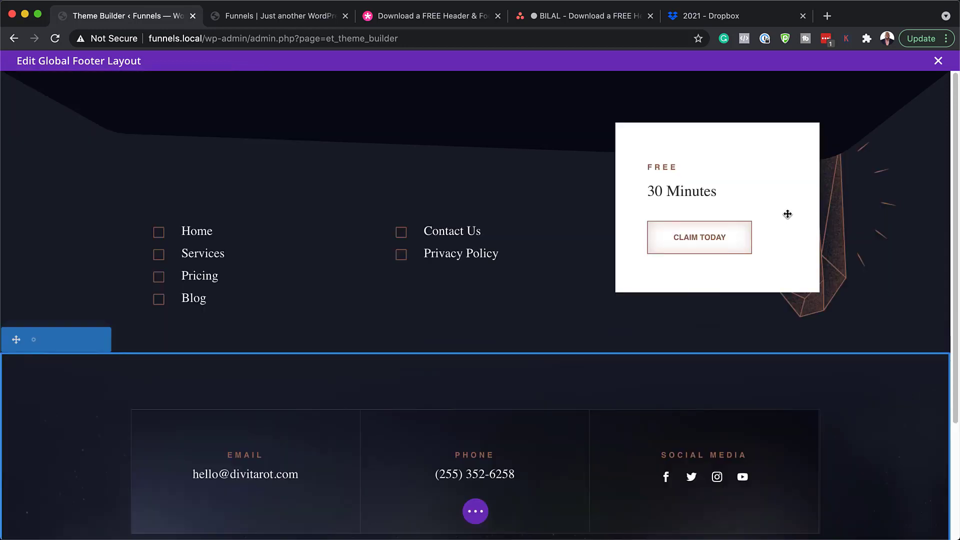
pyautogui.moveTo(720, 240)
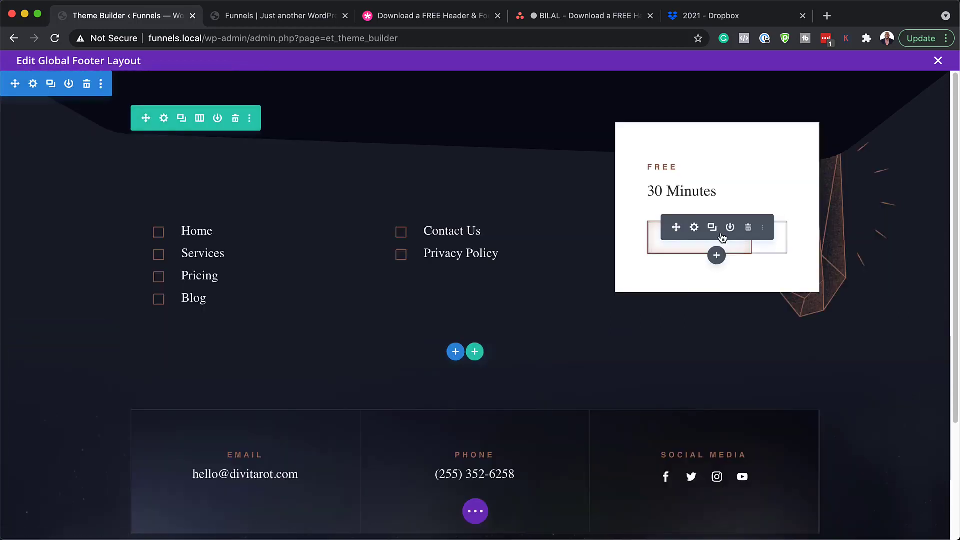
pyautogui.click(695, 229)
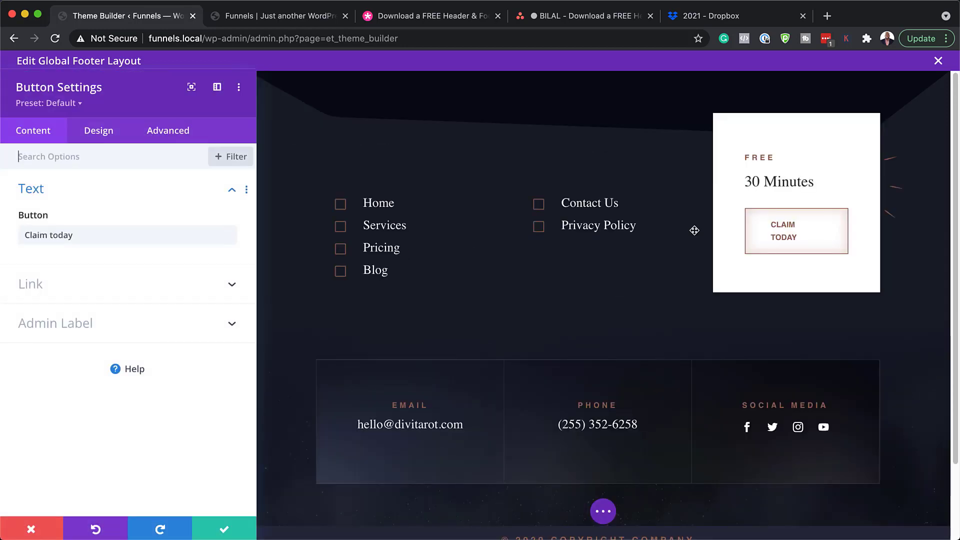
pyautogui.click(153, 156)
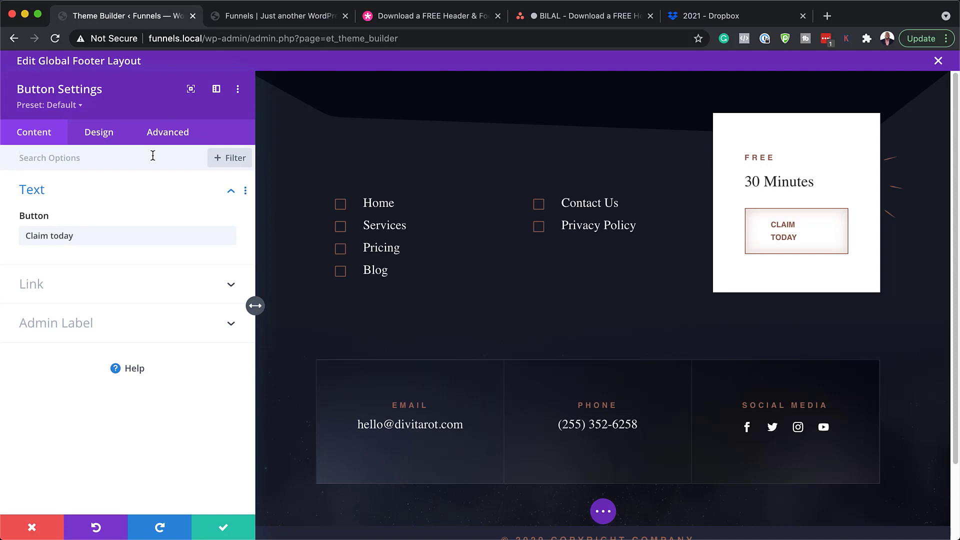
pyautogui.click(104, 136)
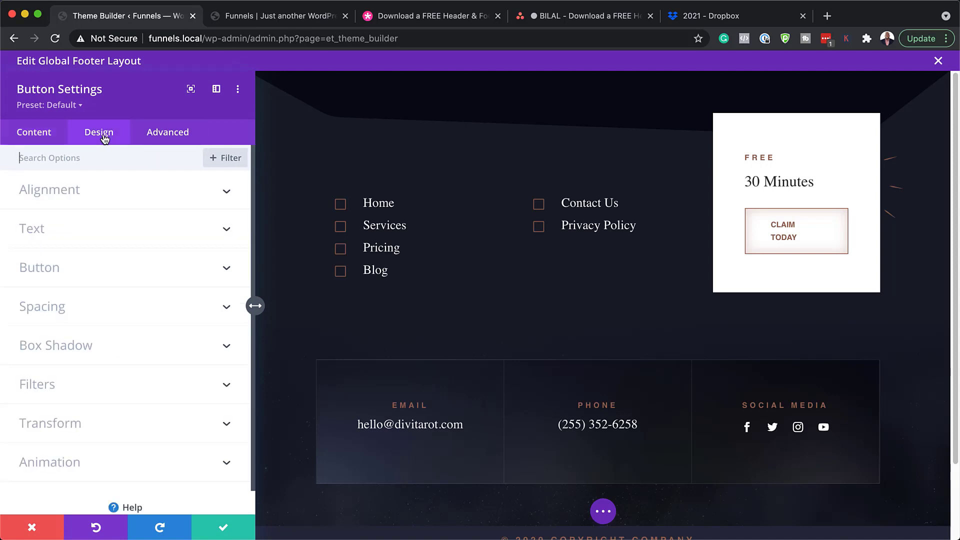
pyautogui.click(82, 277)
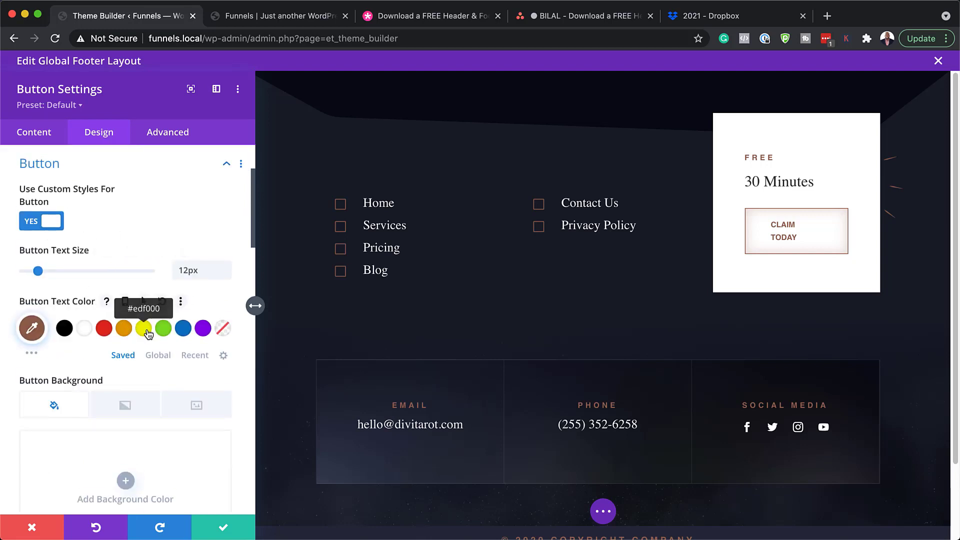
pyautogui.click(32, 528)
pyautogui.scroll(-5, 600, 306)
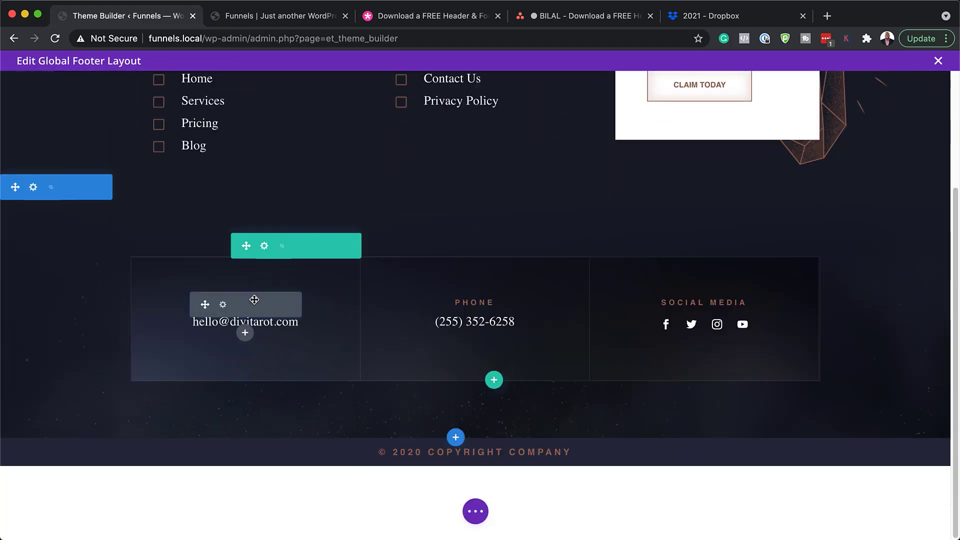
pyautogui.moveTo(249, 307)
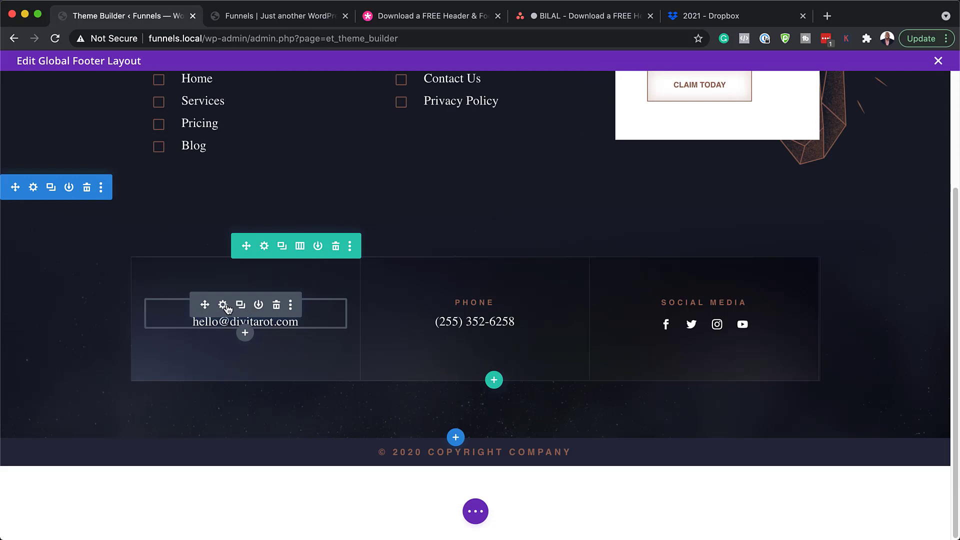
pyautogui.click(223, 305)
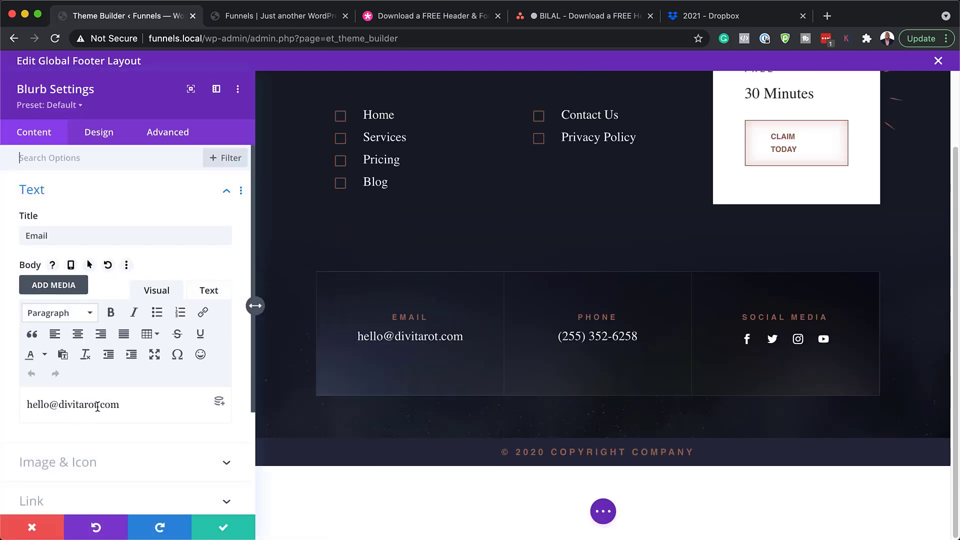
pyautogui.moveTo(99, 406); pyautogui.dragTo(73, 406)
pyautogui.write('mak')
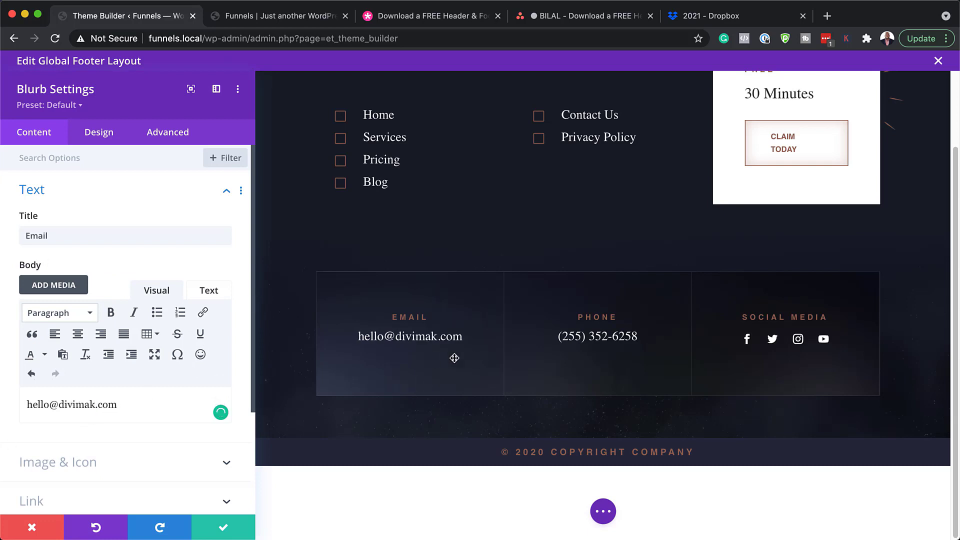
pyautogui.click(225, 527)
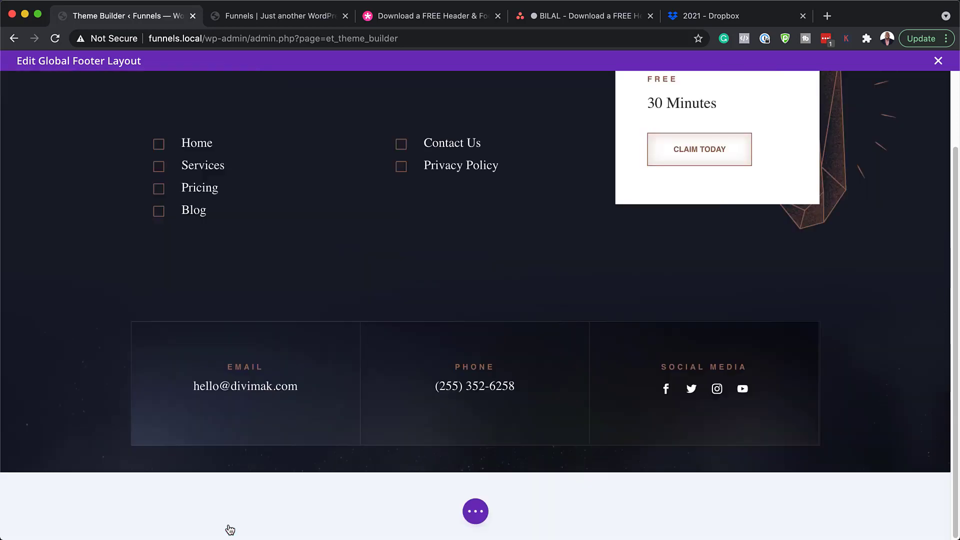
pyautogui.moveTo(475, 385)
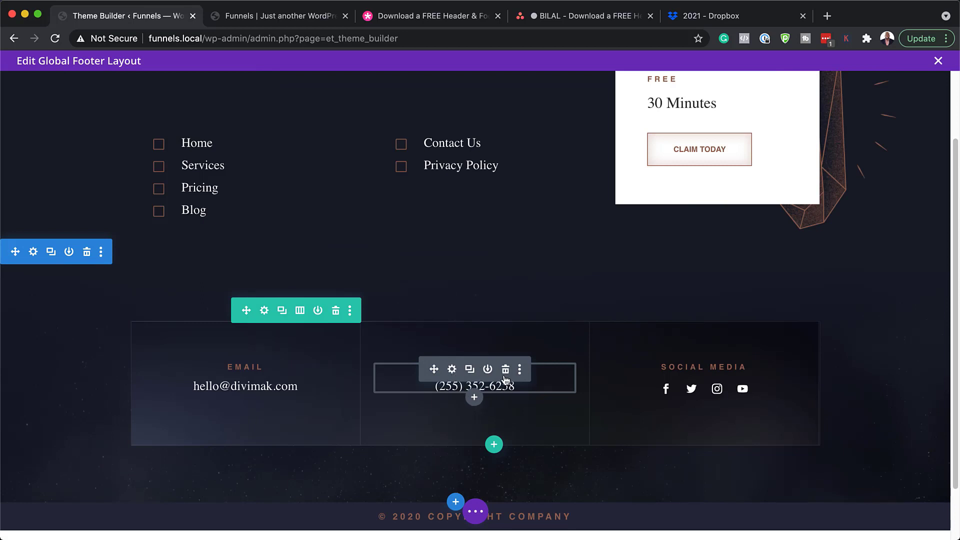
pyautogui.moveTo(676, 387)
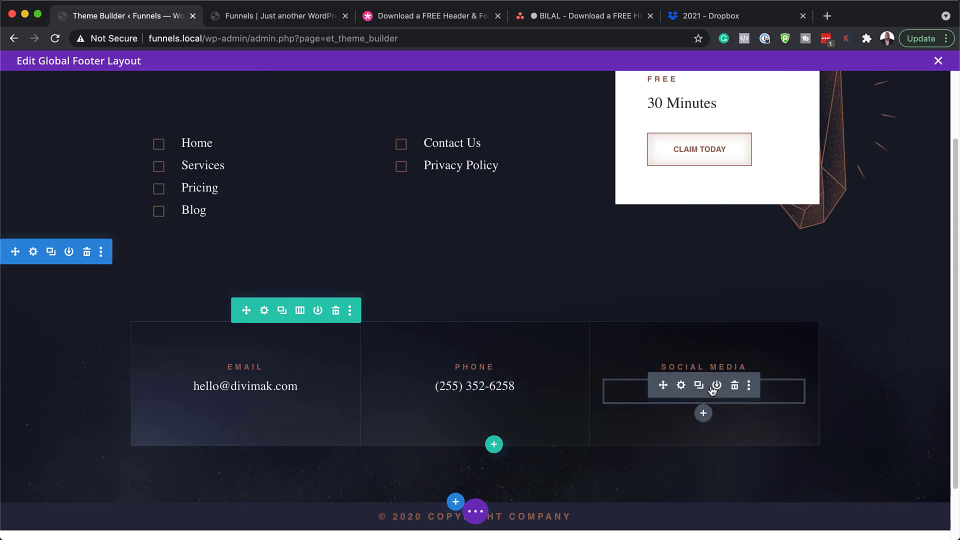
pyautogui.click(681, 386)
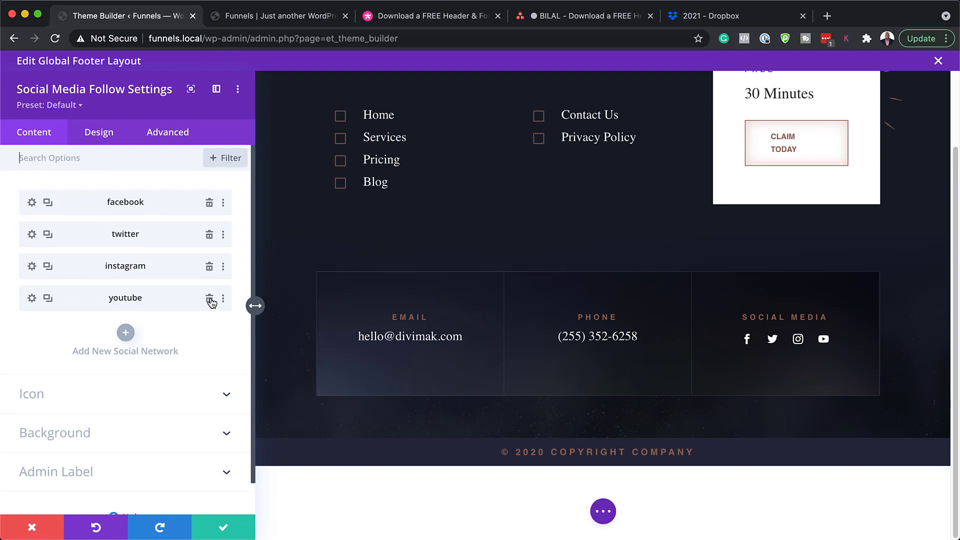
pyautogui.click(32, 298)
pyautogui.click(37, 297)
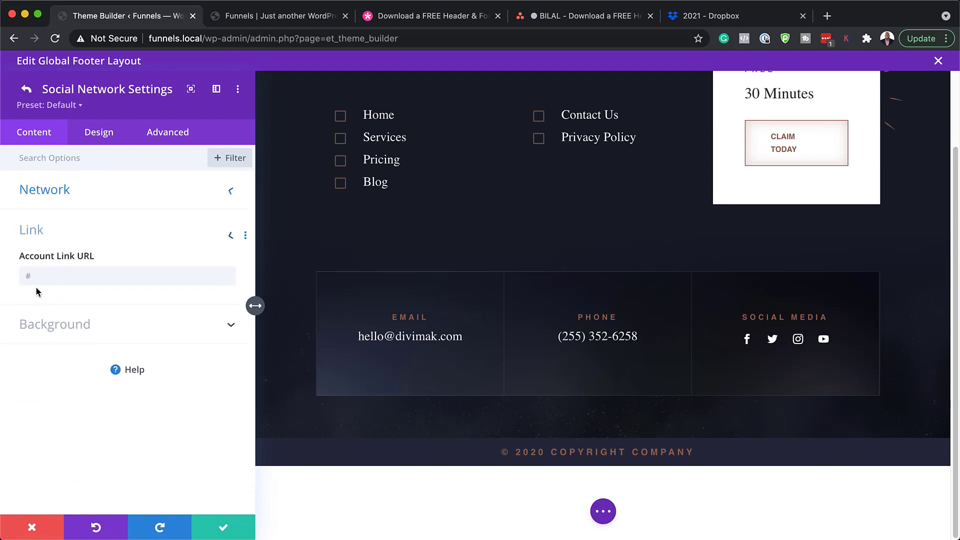
pyautogui.click(39, 281)
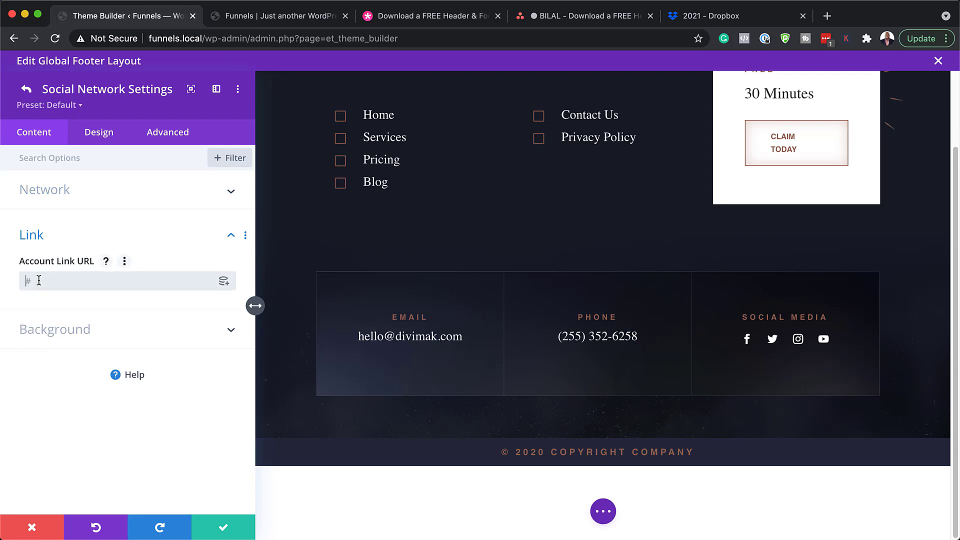
pyautogui.click(227, 527)
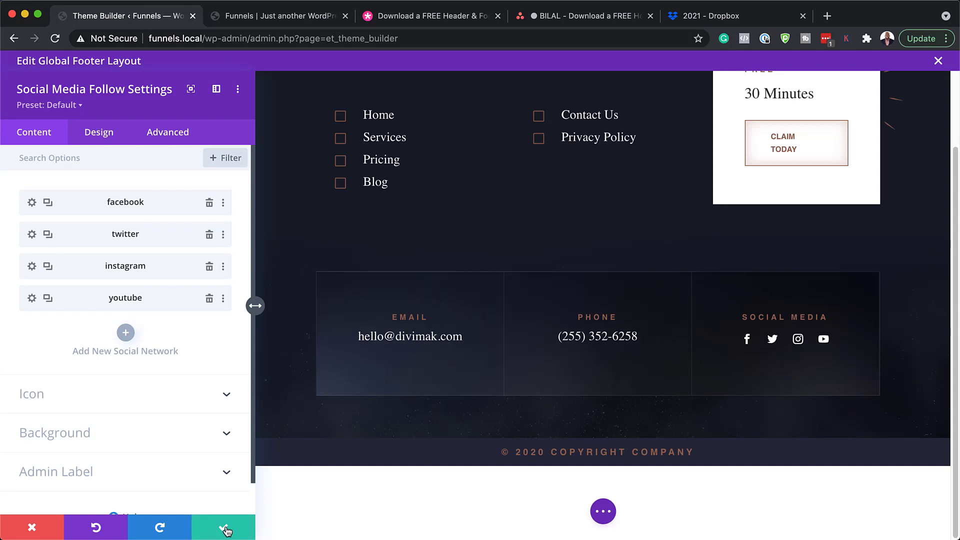
pyautogui.click(226, 529)
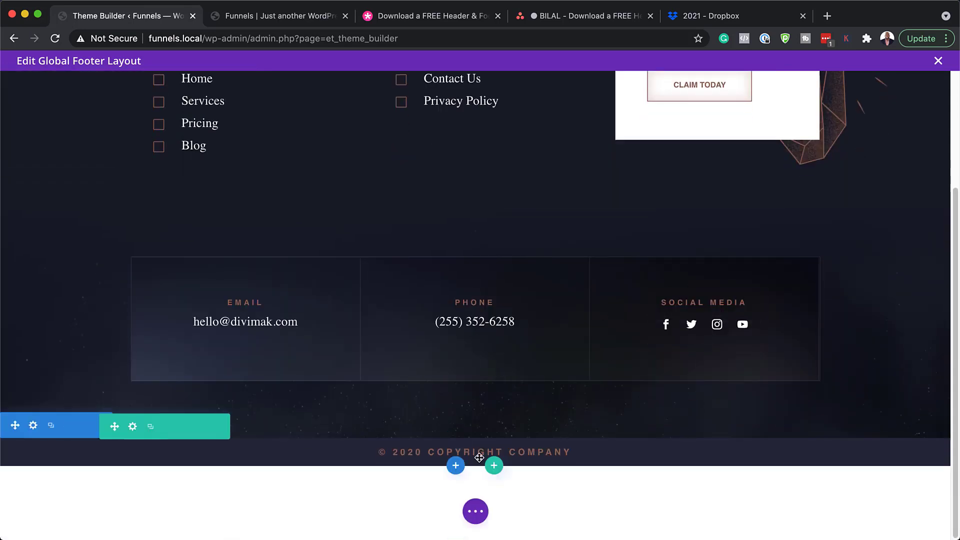
# In the copyright text module, change 'Company' to 'Mak'
pyautogui.moveTo(430, 455)
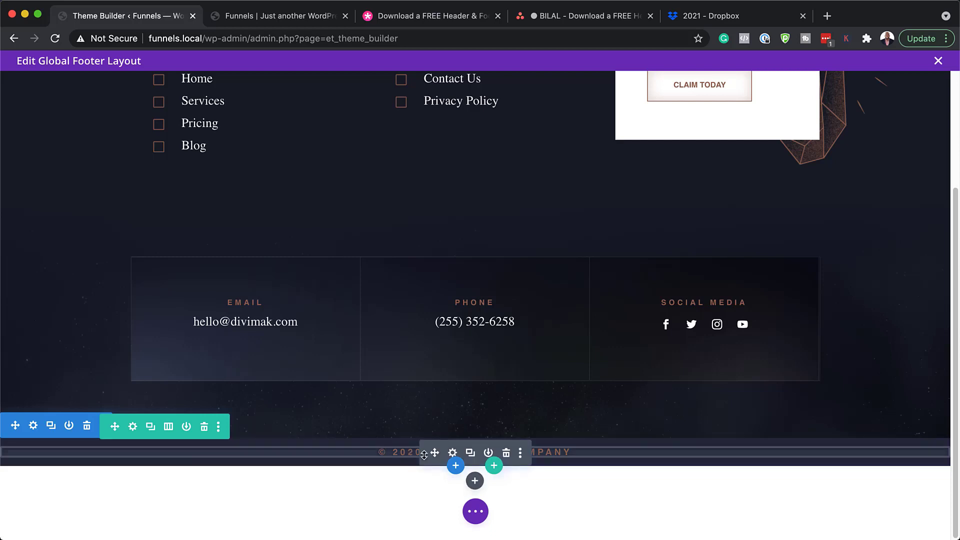
pyautogui.click(452, 453)
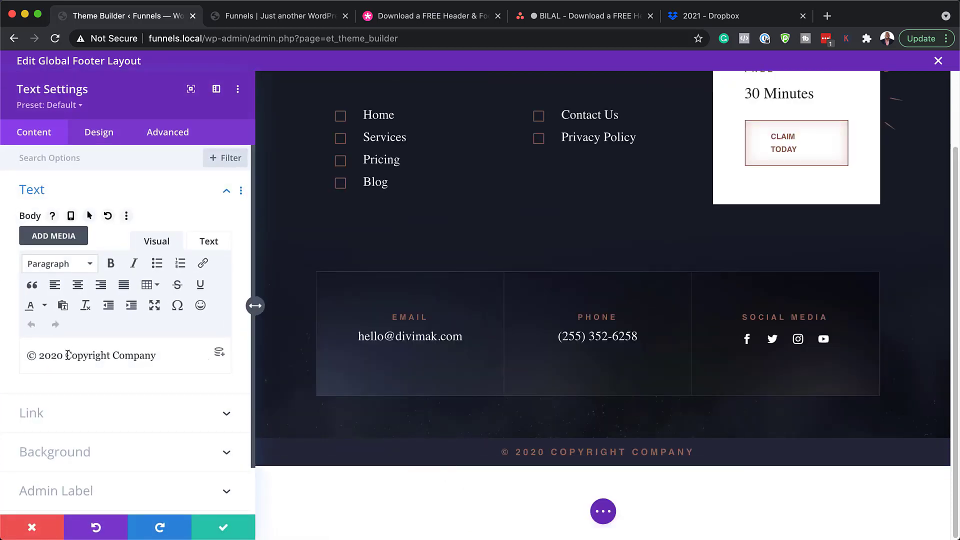
pyautogui.moveTo(66, 356); pyautogui.dragTo(108, 361)
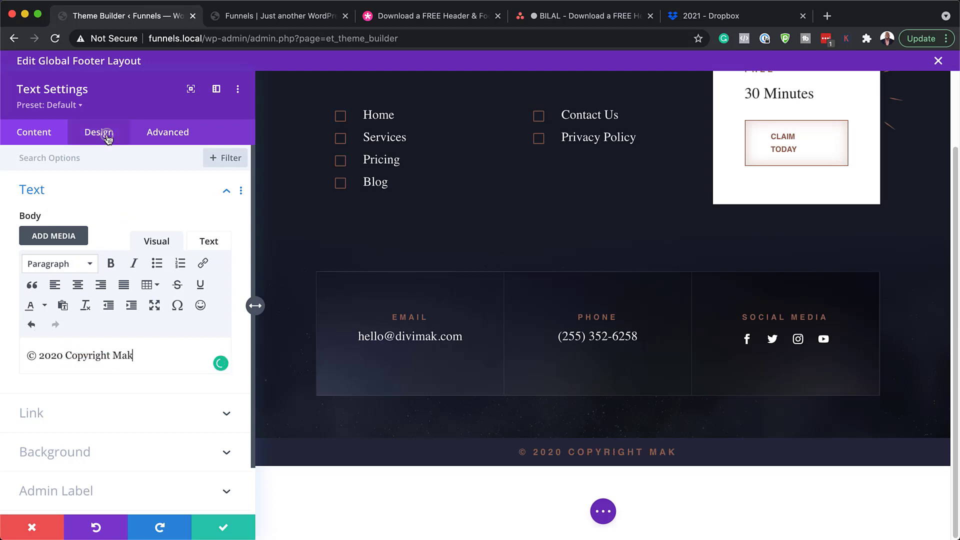
# Give the copyright text 1px letter spacing, 13px size, no uppercase, orange #e09900, and save
pyautogui.click(99, 132)
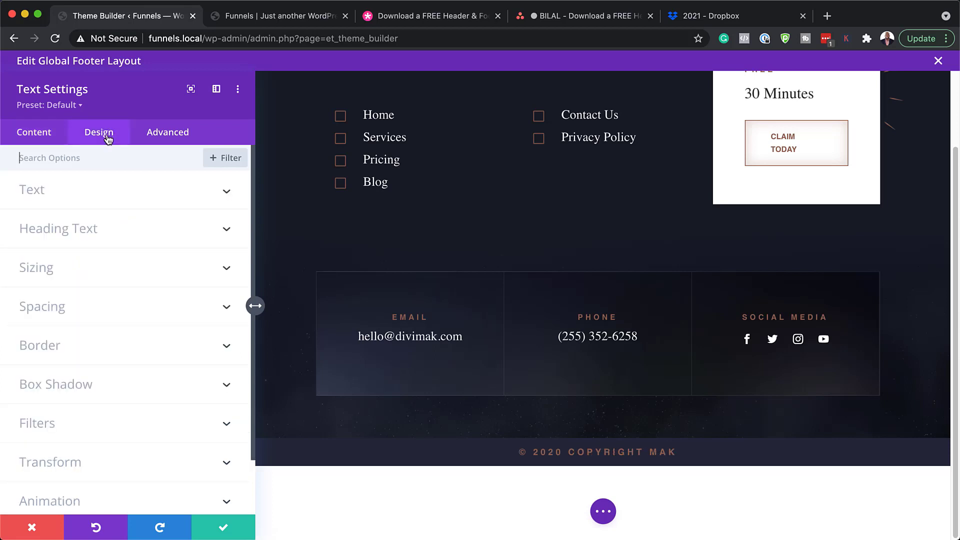
pyautogui.click(53, 194)
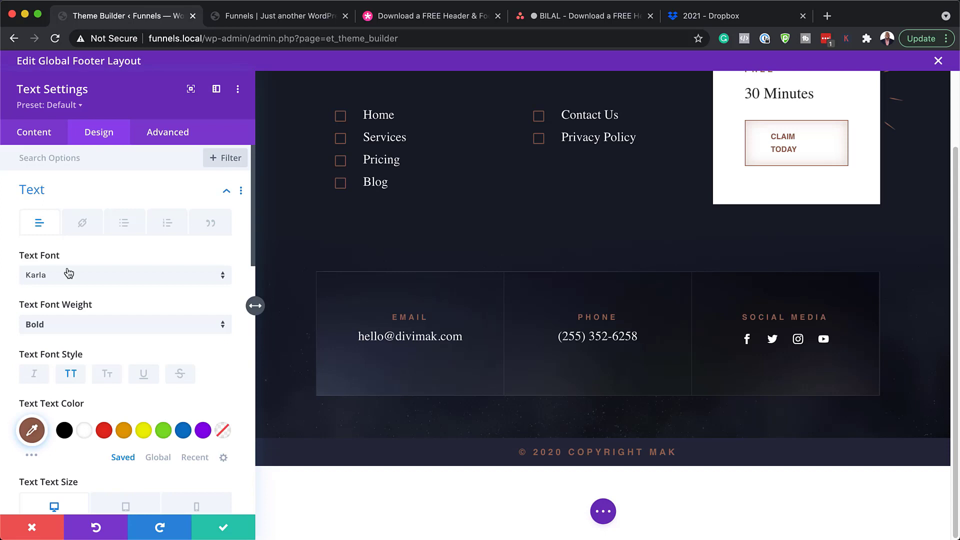
pyautogui.scroll(-5, 120, 310)
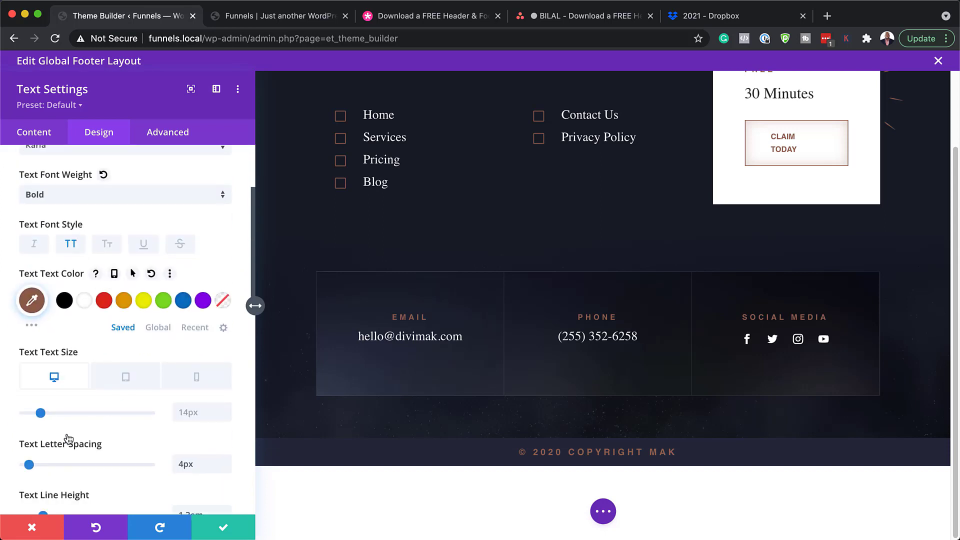
pyautogui.moveTo(29, 465); pyautogui.dragTo(17, 468)
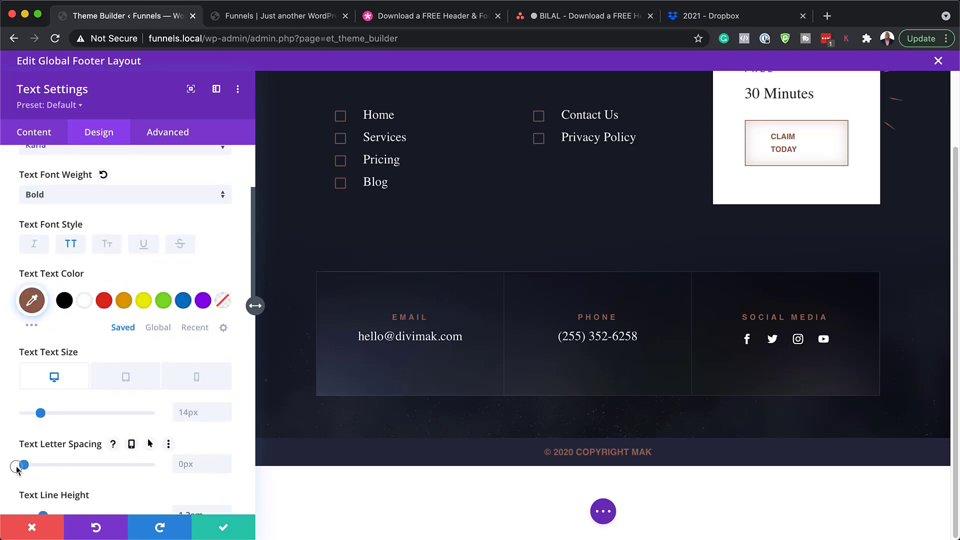
pyautogui.scroll(-2, 187, 360)
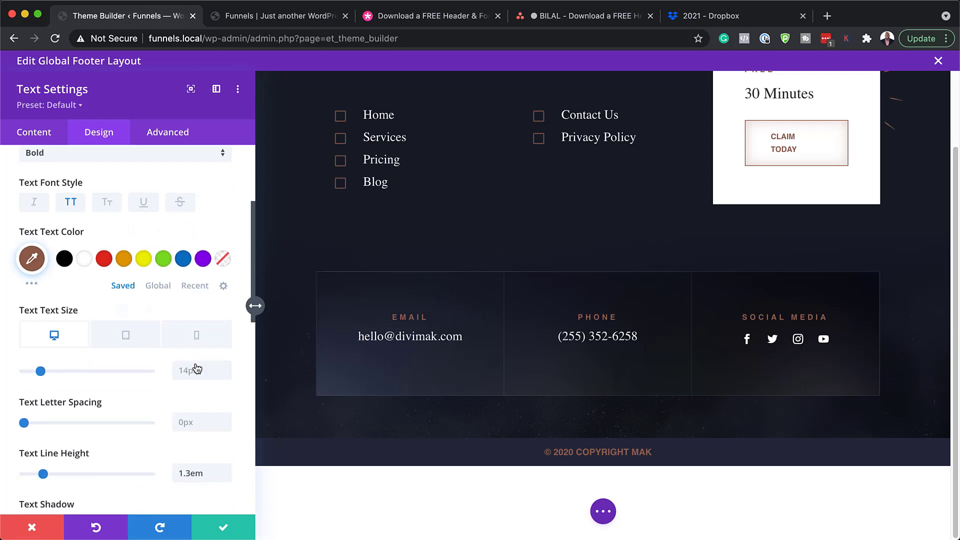
pyautogui.click(225, 374)
pyautogui.click(75, 203)
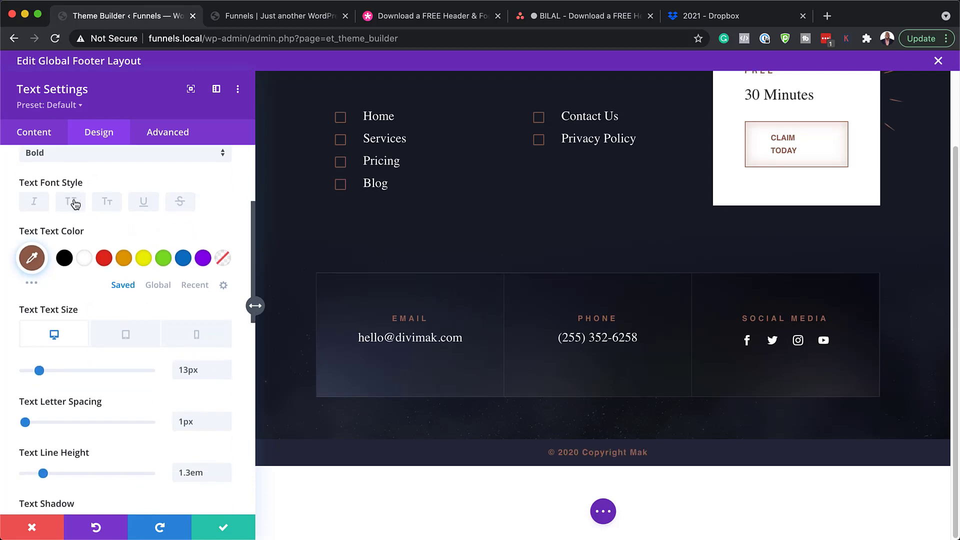
pyautogui.scroll(2, 98, 222)
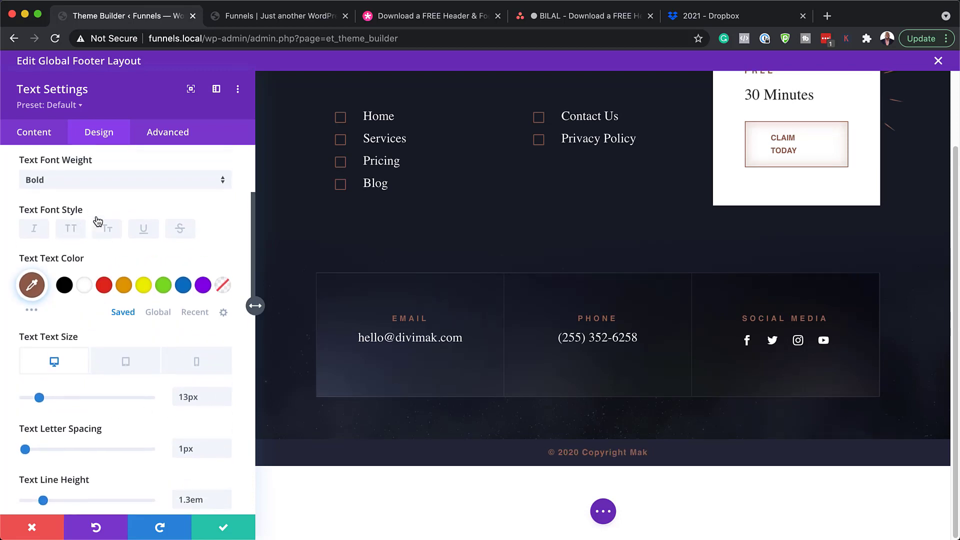
pyautogui.click(125, 300)
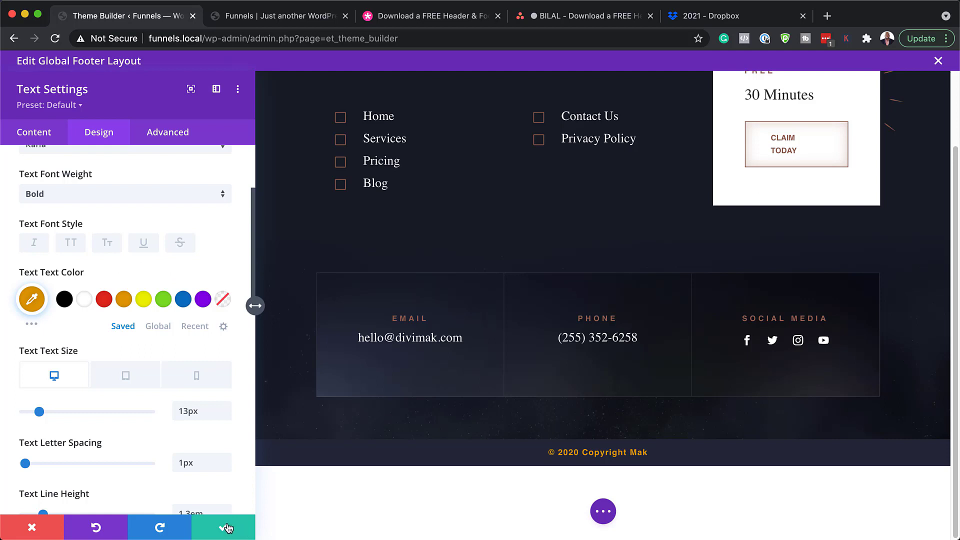
pyautogui.click(226, 528)
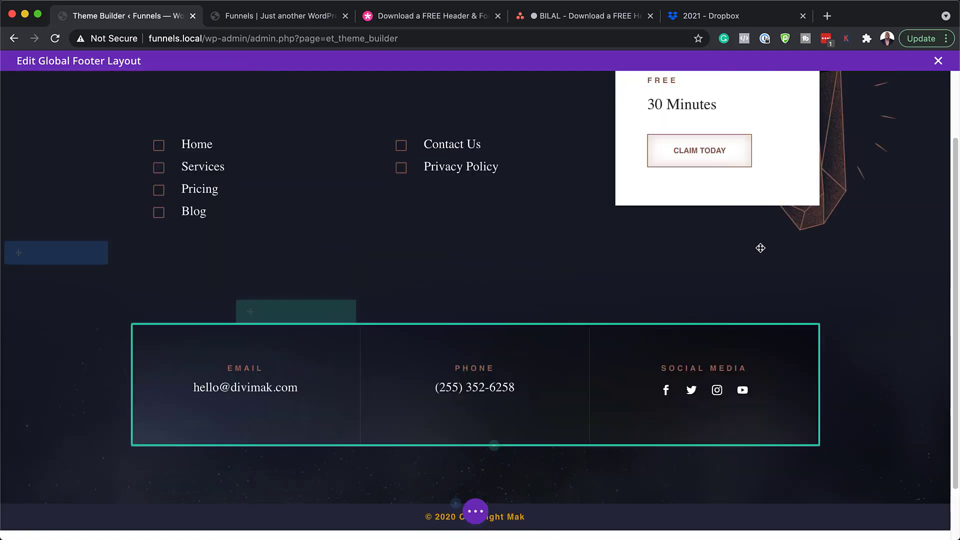
# Set the upper footer section's background to purple #8300e9 after trying red and blue
pyautogui.scroll(3, 760, 248)
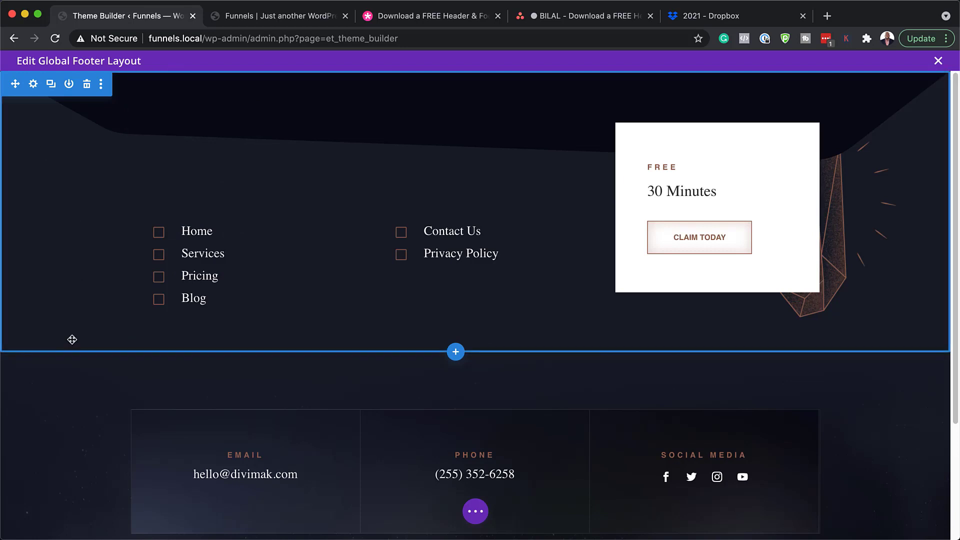
pyautogui.scroll(-1, 75, 332)
pyautogui.scroll(1, 79, 322)
pyautogui.click(34, 85)
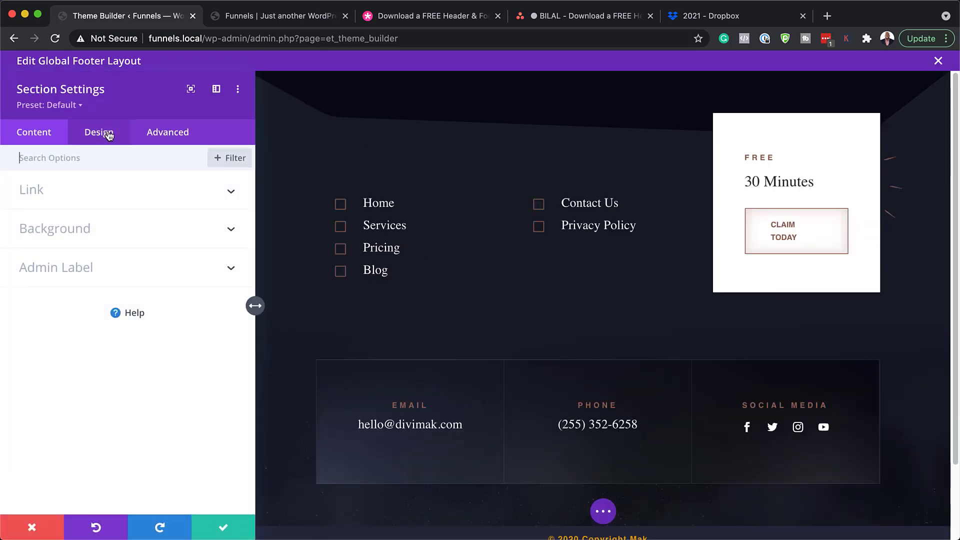
pyautogui.click(79, 228)
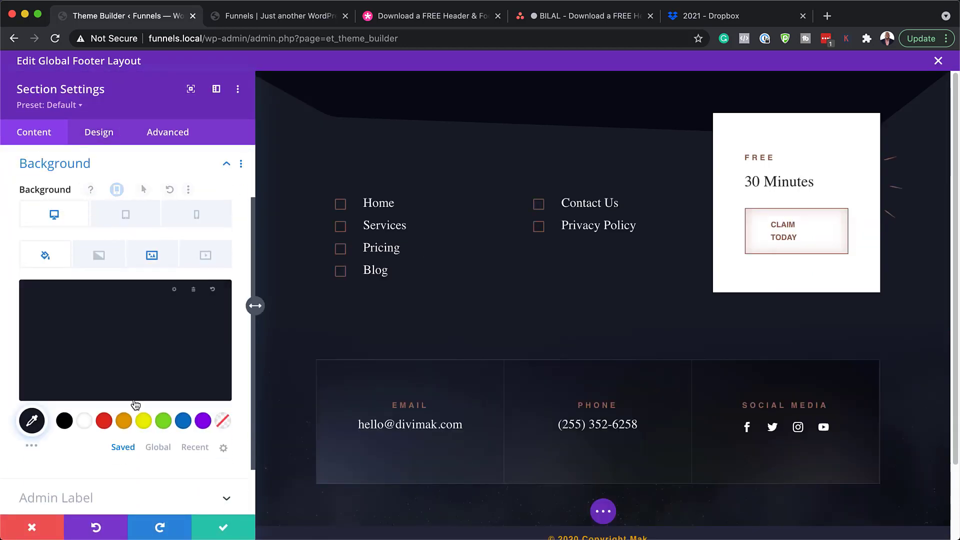
pyautogui.click(104, 425)
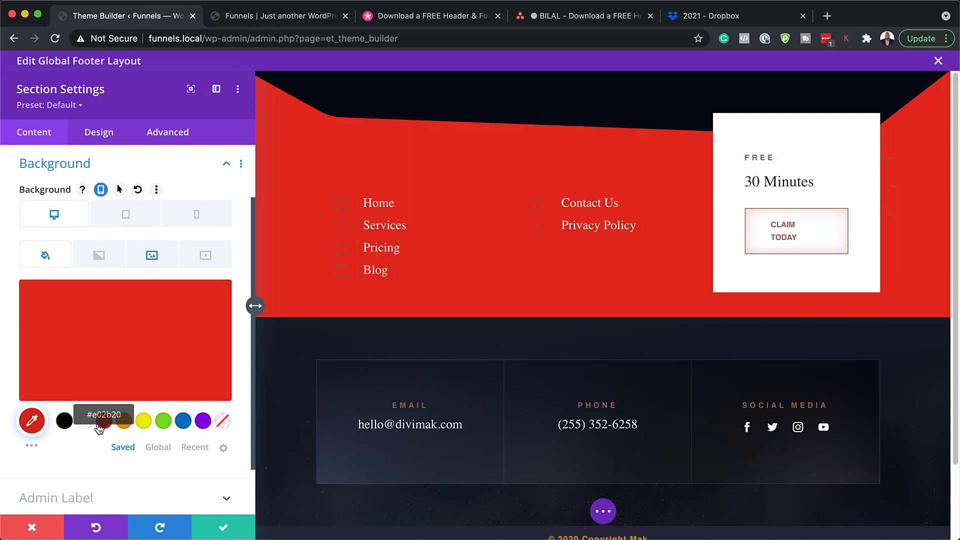
pyautogui.click(183, 424)
pyautogui.click(203, 421)
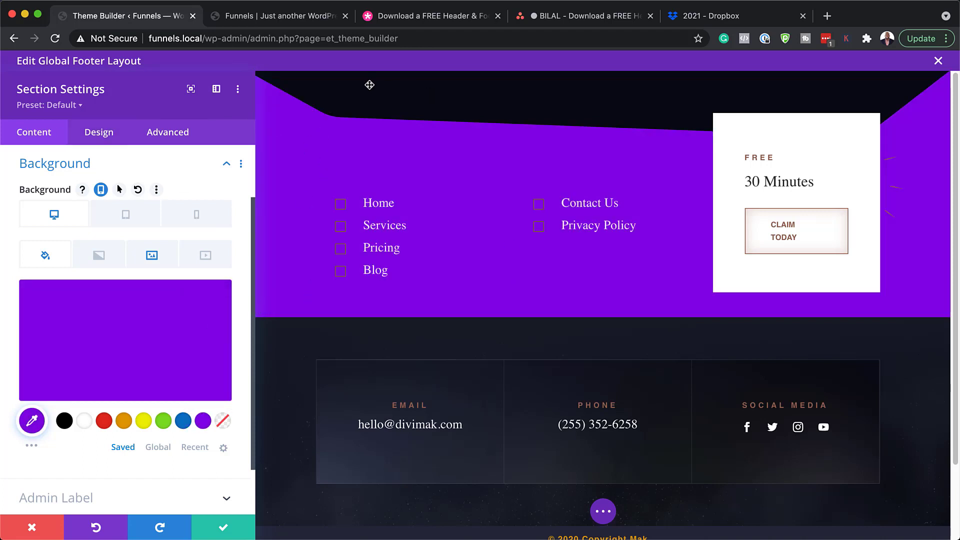
pyautogui.click(113, 134)
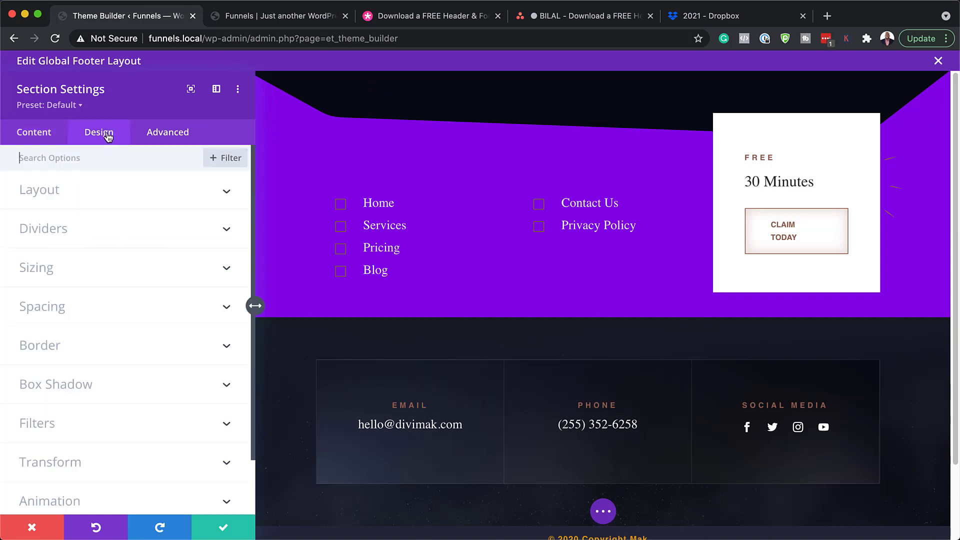
# Try red, white, green and blue top divider colours, then discard all section changes
pyautogui.click(67, 235)
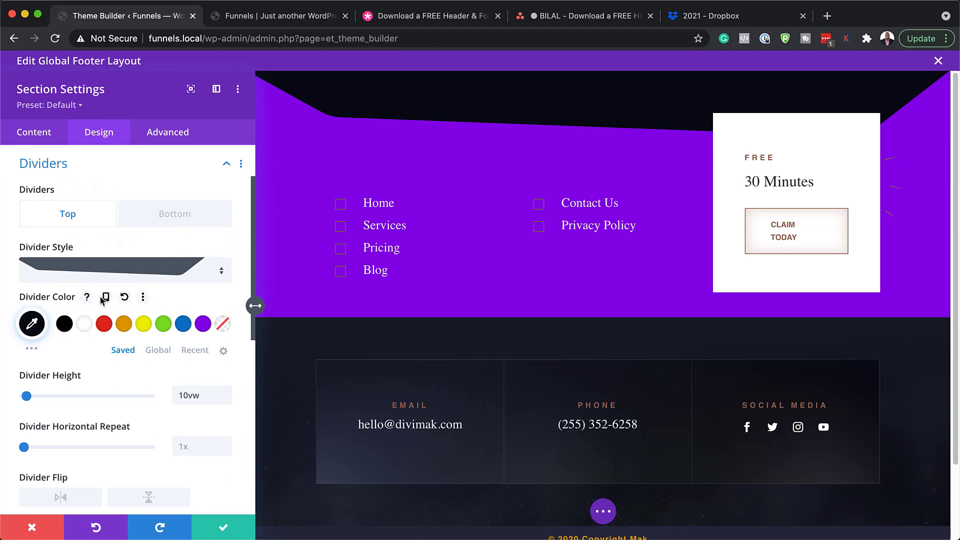
pyautogui.click(105, 328)
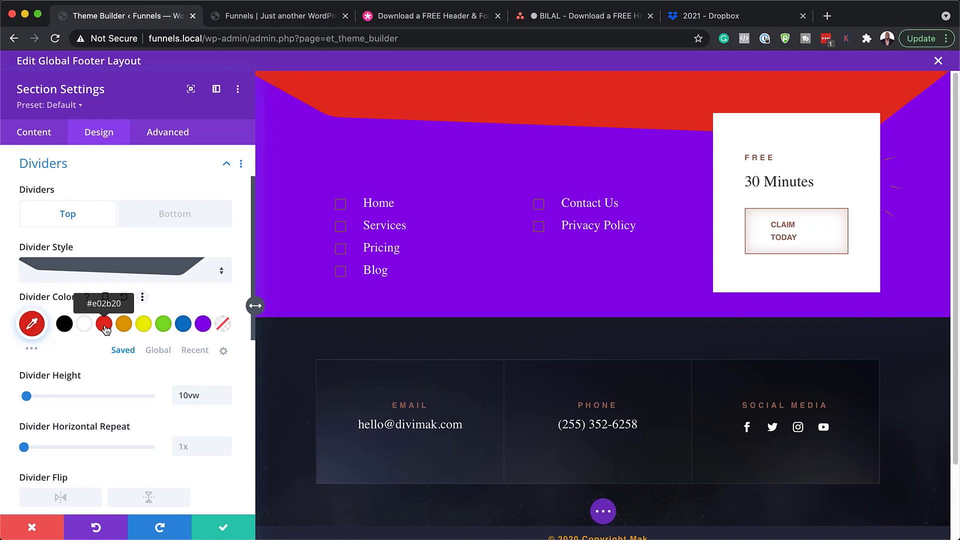
pyautogui.click(86, 328)
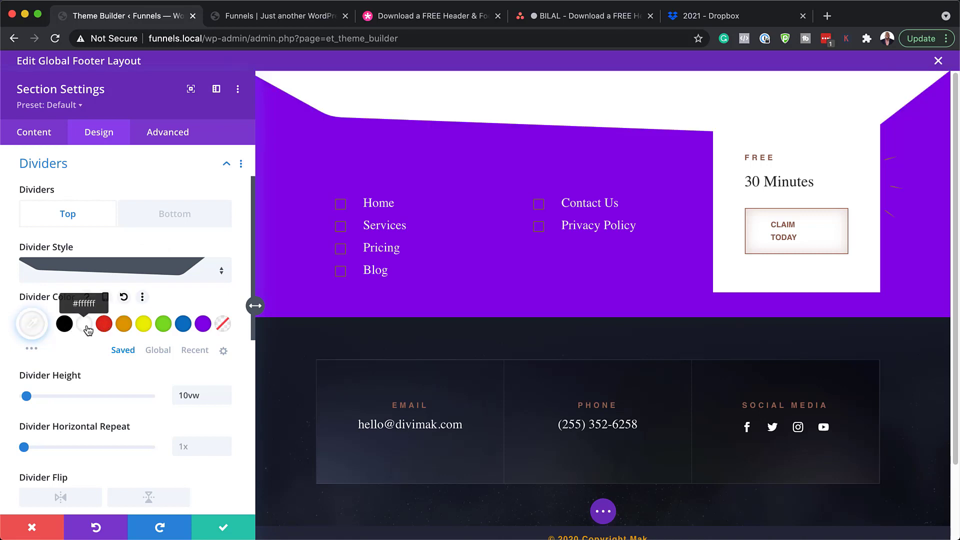
pyautogui.click(163, 326)
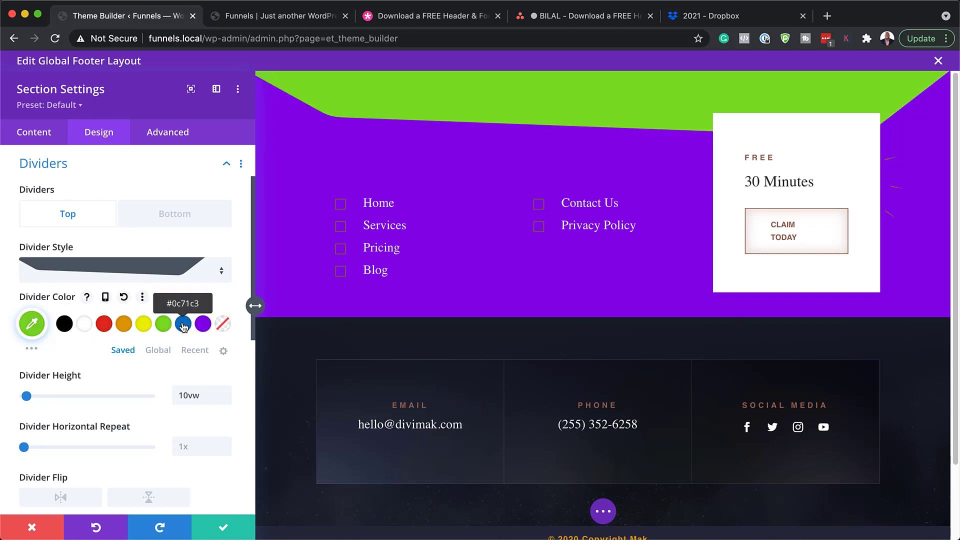
pyautogui.click(183, 326)
pyautogui.click(32, 526)
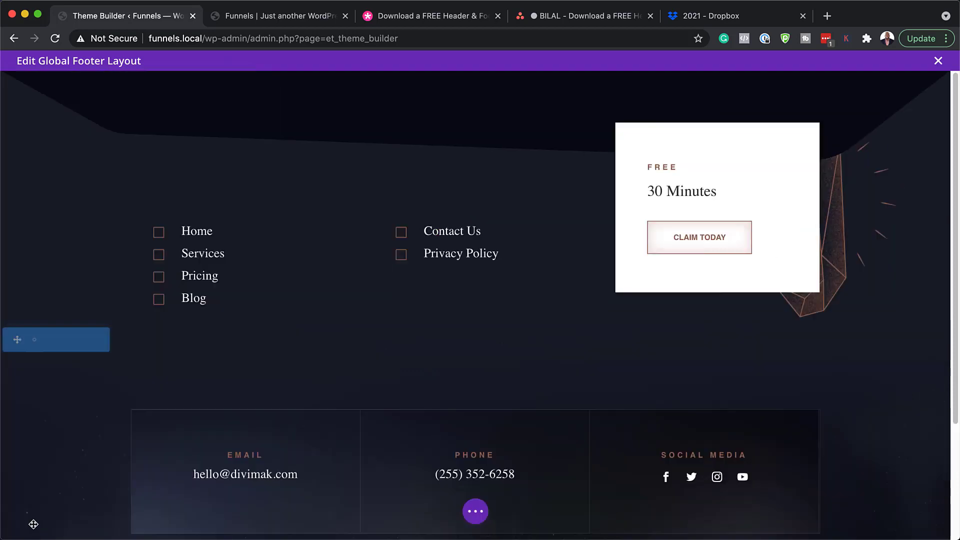
pyautogui.scroll(-3, 257, 242)
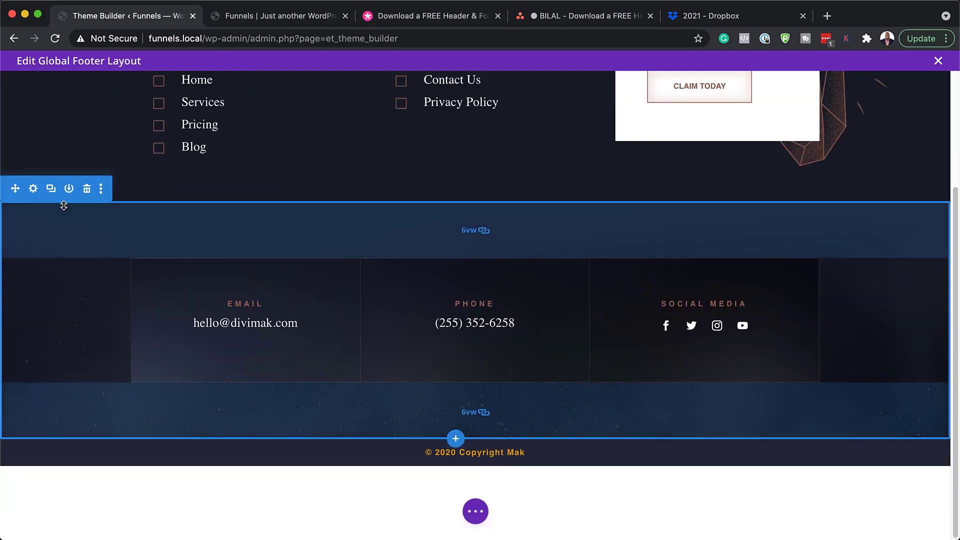
pyautogui.click(34, 189)
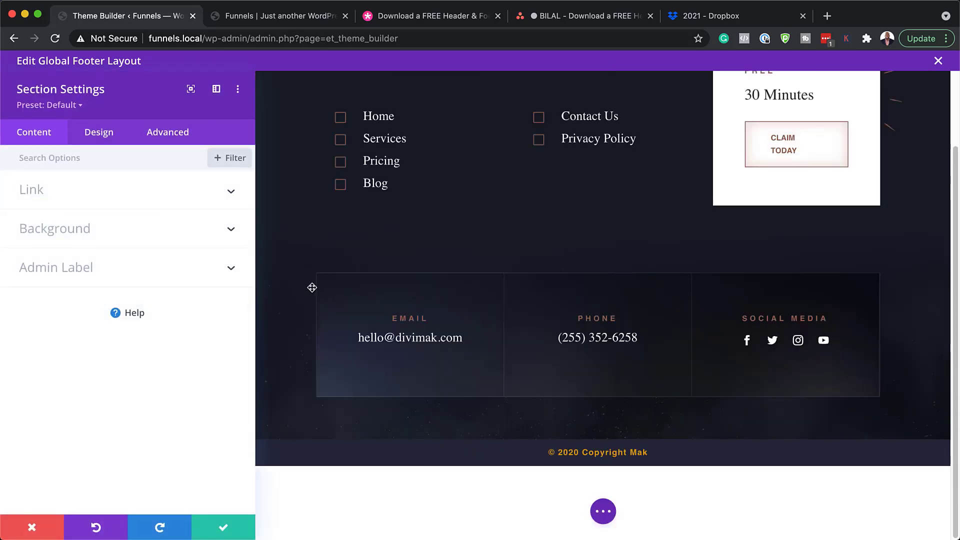
pyautogui.click(100, 228)
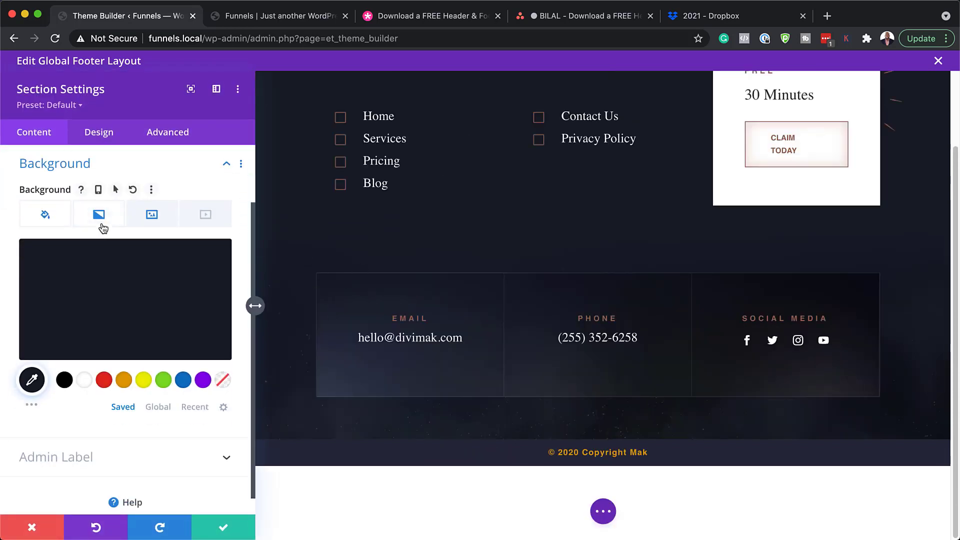
pyautogui.click(97, 324)
pyautogui.moveTo(128, 331)
pyautogui.mouseDown()
pyautogui.moveTo(210, 328)
pyautogui.moveTo(187, 338)
pyautogui.mouseUp()
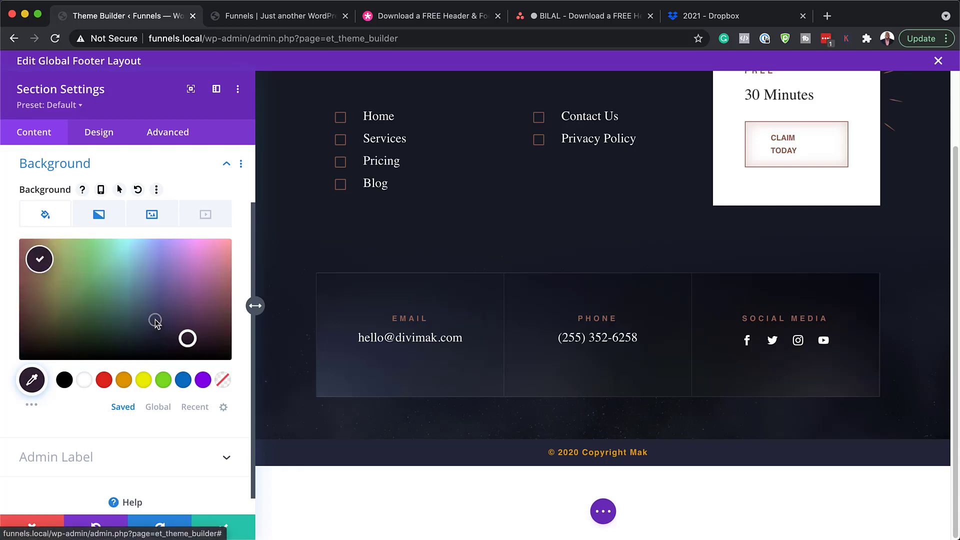
pyautogui.click(156, 321)
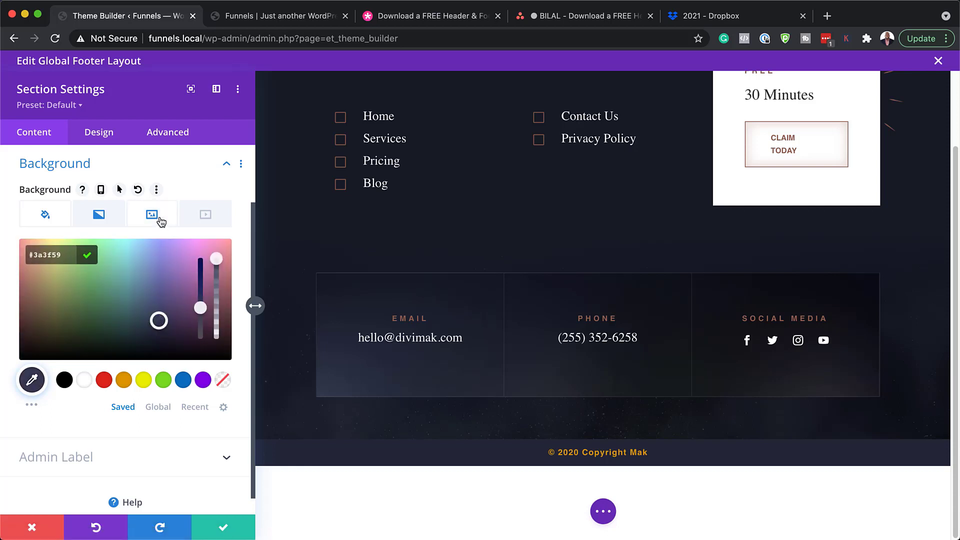
pyautogui.click(106, 220)
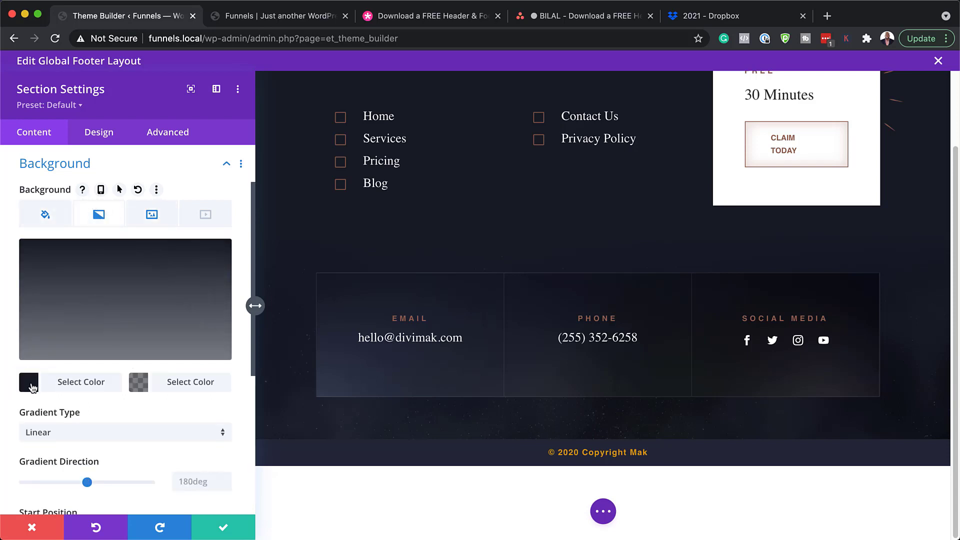
pyautogui.click(29, 382)
pyautogui.moveTo(137, 309); pyautogui.dragTo(160, 278)
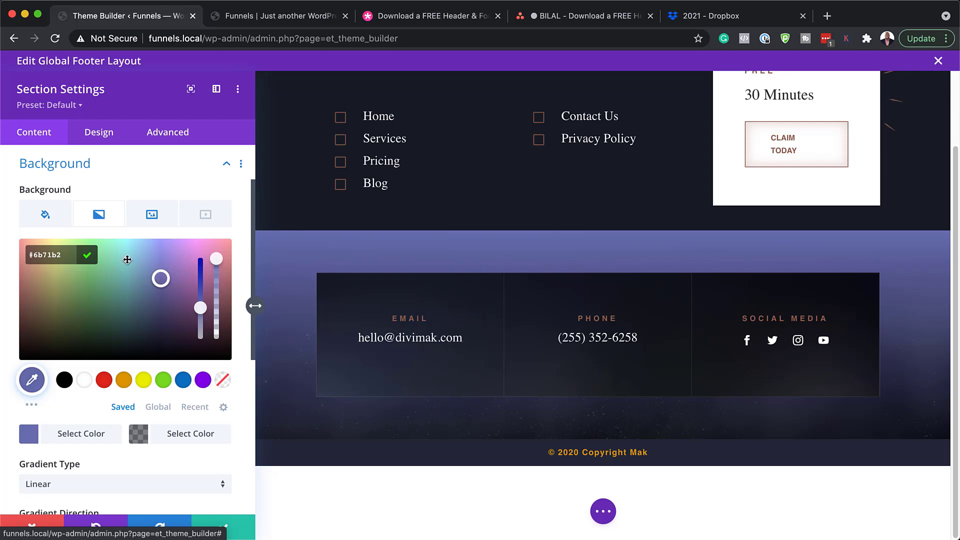
pyautogui.click(154, 354)
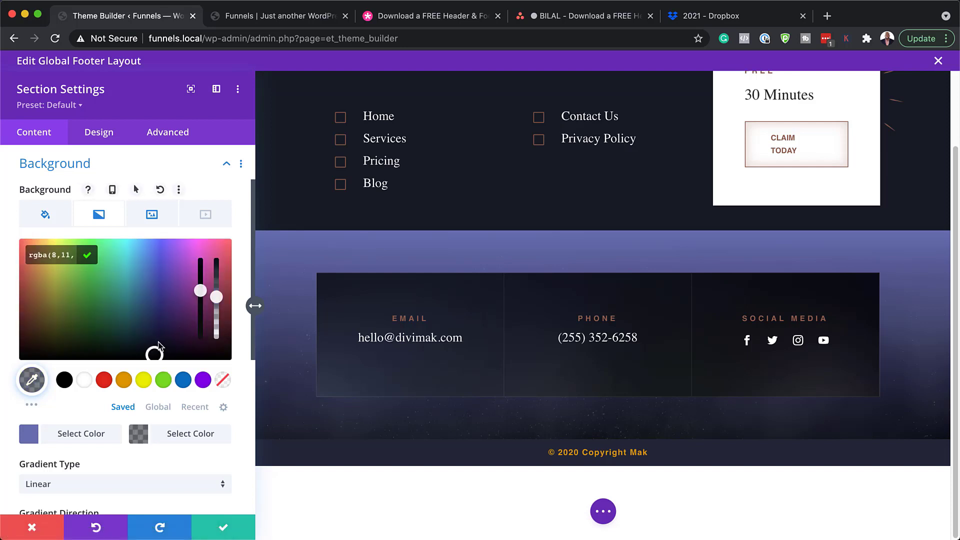
pyautogui.moveTo(216, 296); pyautogui.dragTo(216, 266)
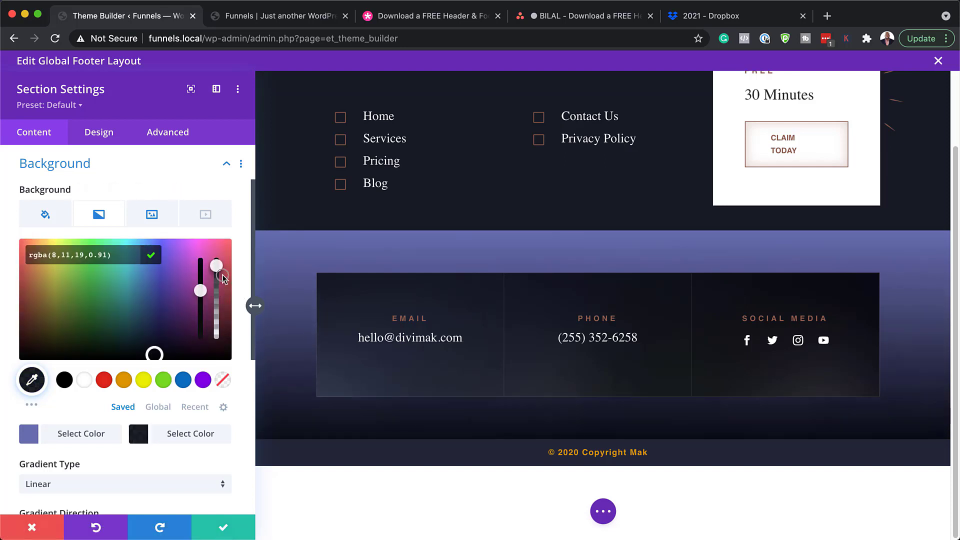
pyautogui.click(152, 215)
pyautogui.click(152, 215)
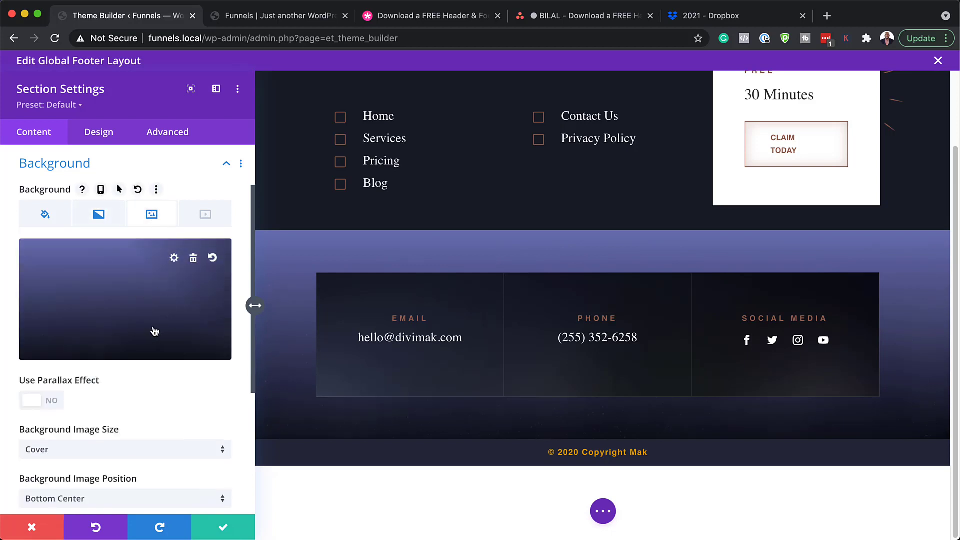
pyautogui.scroll(-4, 149, 345)
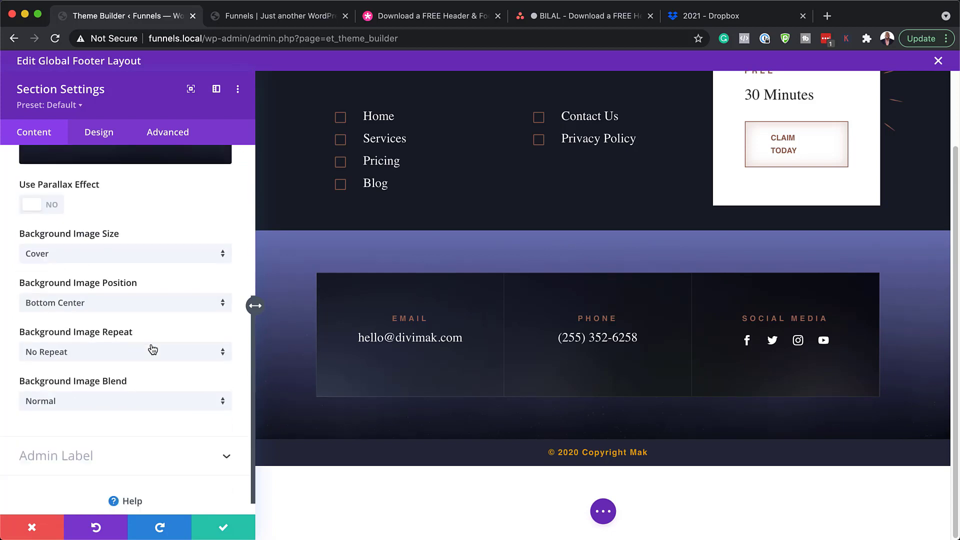
pyautogui.scroll(5, 149, 345)
pyautogui.click(193, 331)
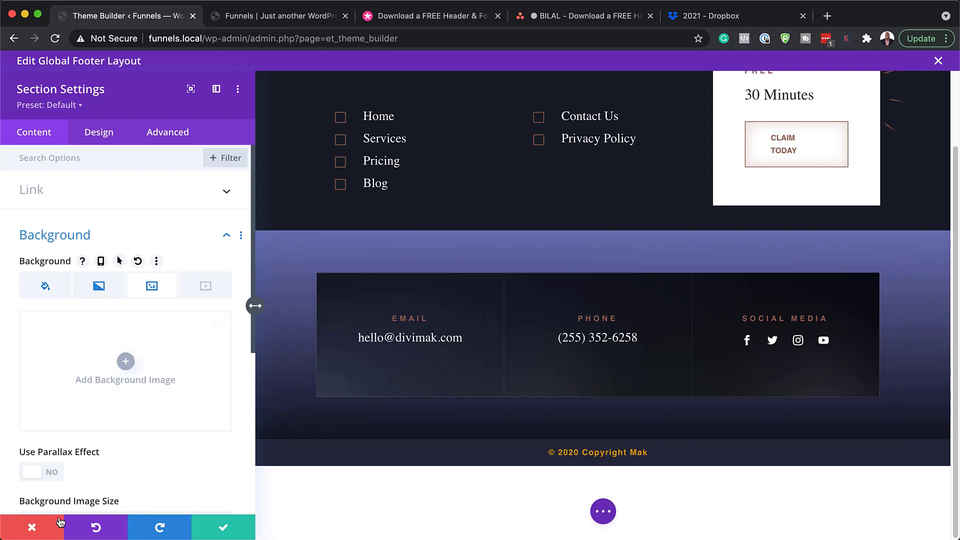
pyautogui.click(33, 528)
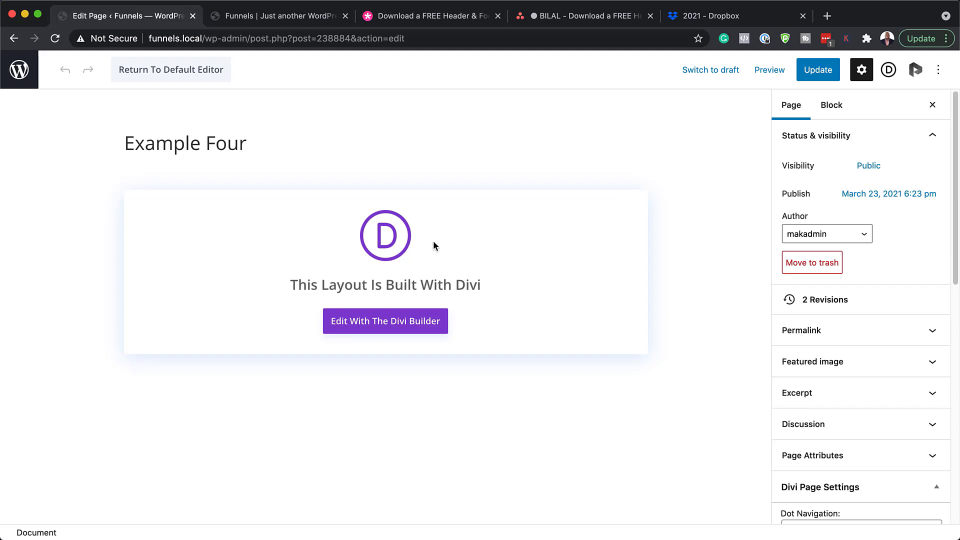
# Launch the Divi visual builder on Example Four and reveal its page options
pyautogui.click(386, 324)
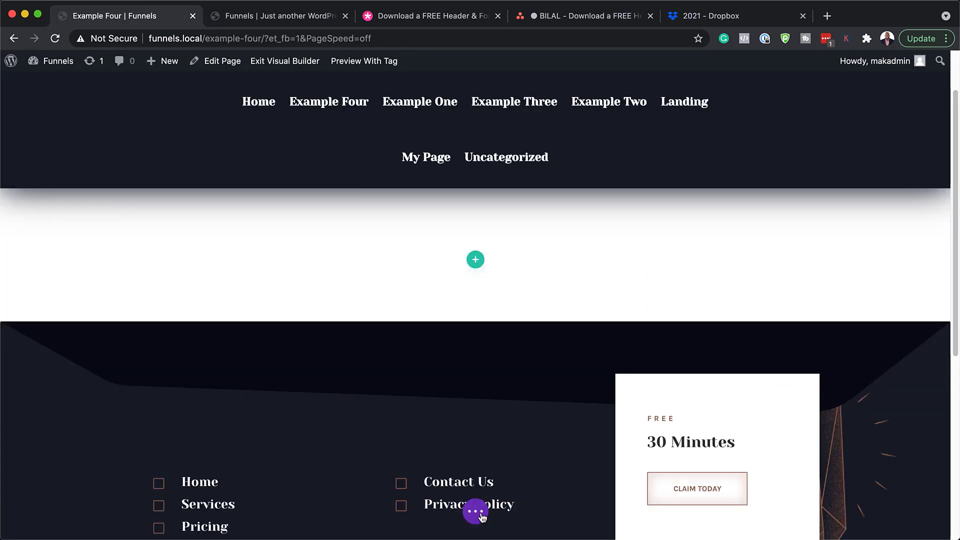
pyautogui.click(476, 512)
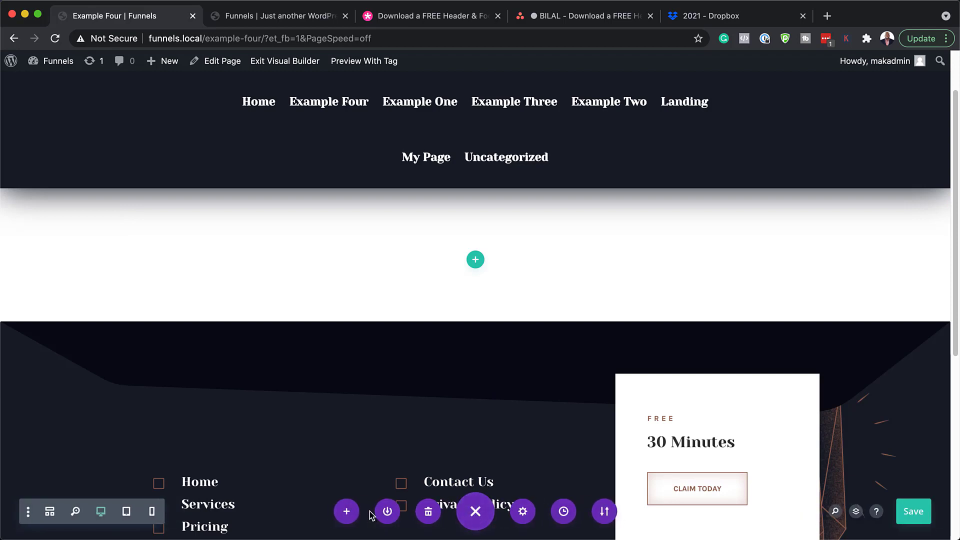
# Load the Tarot Home premade layout from the library onto the Example Four page
pyautogui.click(347, 511)
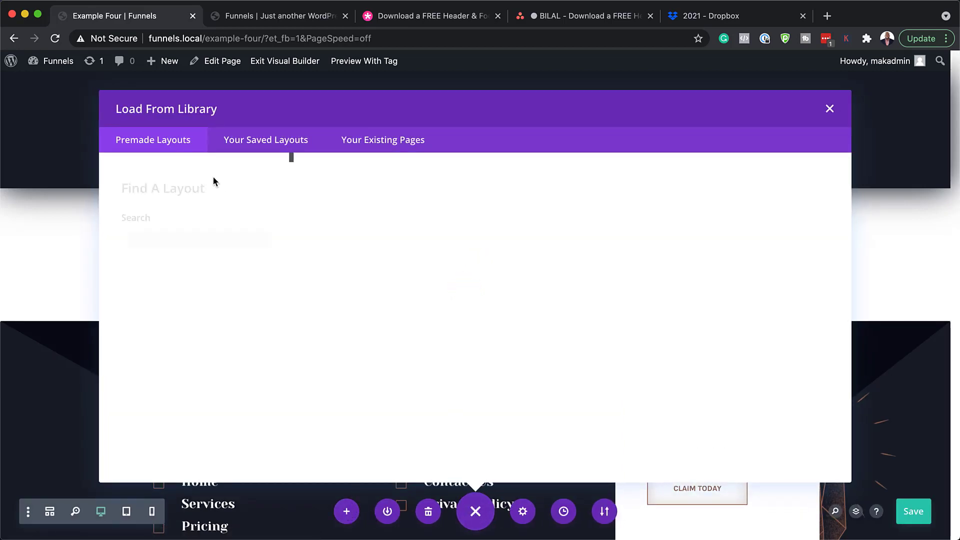
pyautogui.click(156, 243)
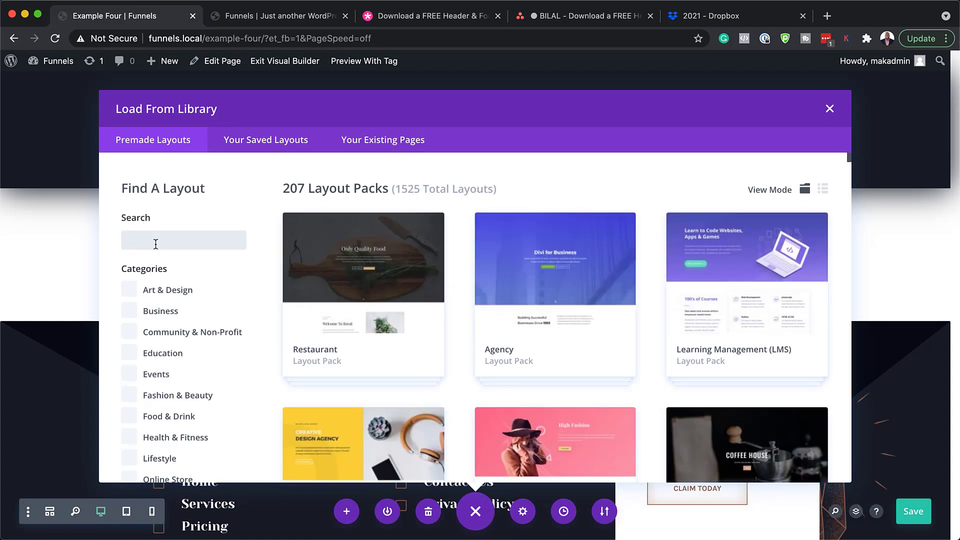
pyautogui.write('tarot')
pyautogui.scroll(-3, 520, 328)
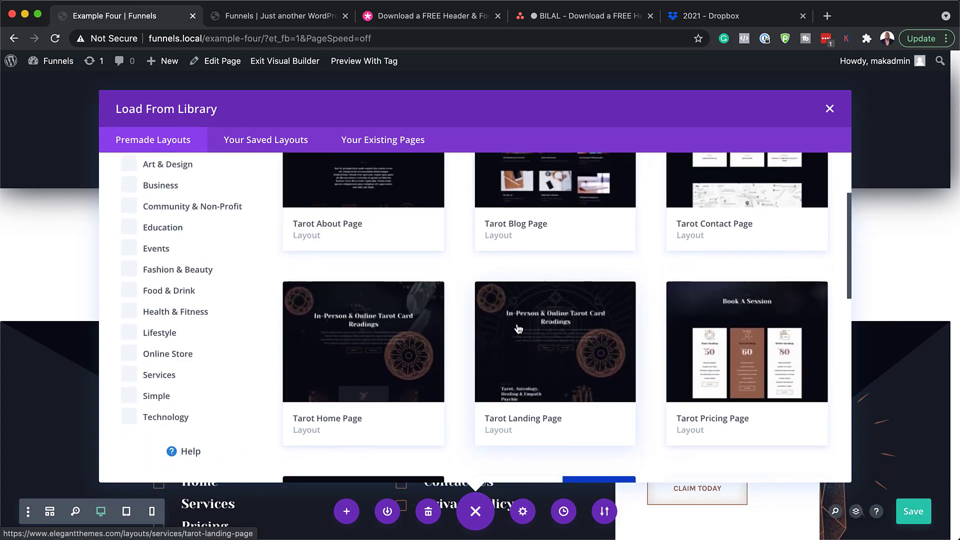
pyautogui.click(360, 347)
pyautogui.click(367, 423)
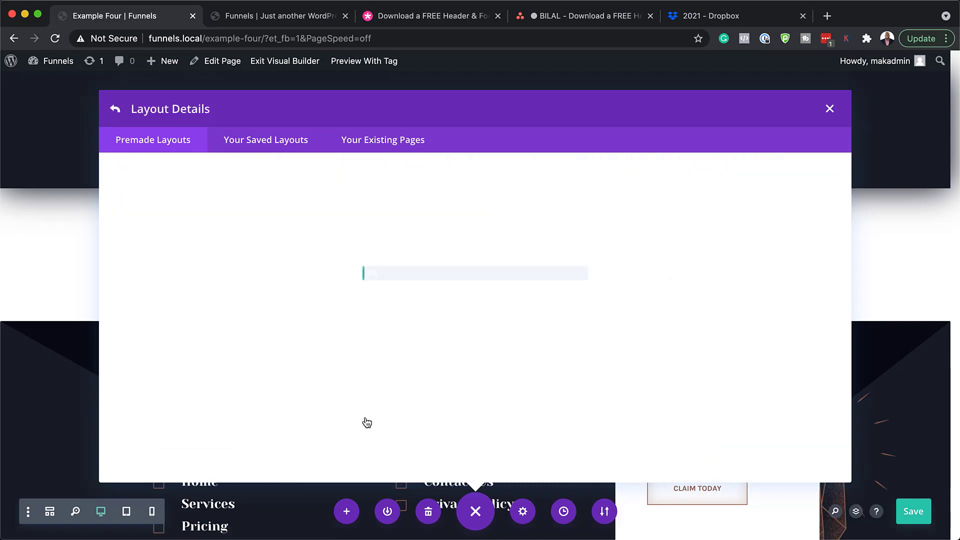
# Save the page with its new Tarot Home layout and exit the Visual Builder
pyautogui.scroll(-3, 810, 276)
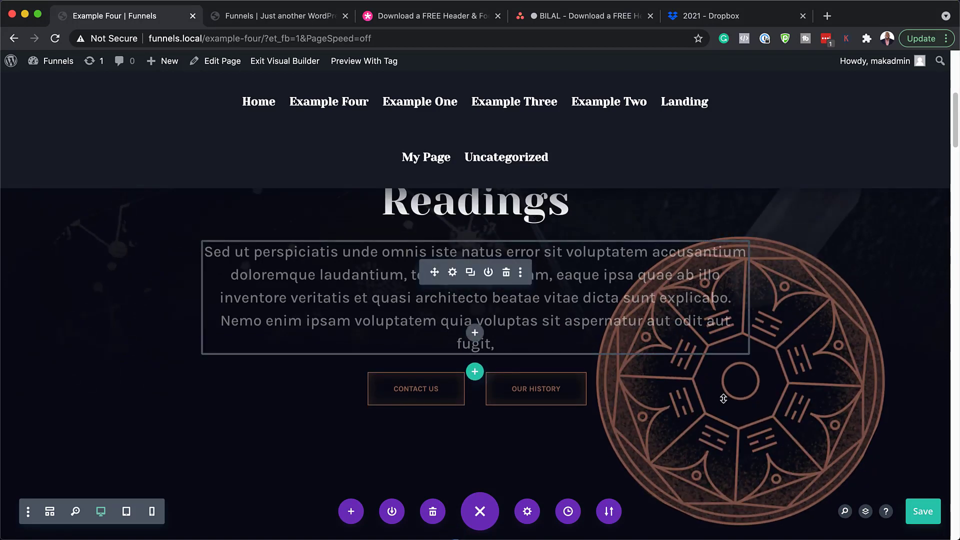
pyautogui.click(924, 513)
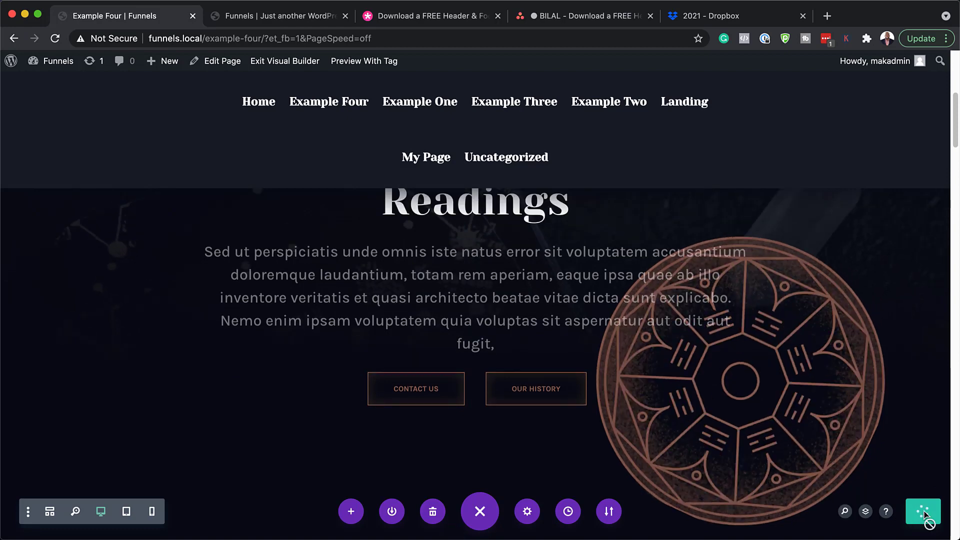
pyautogui.click(304, 64)
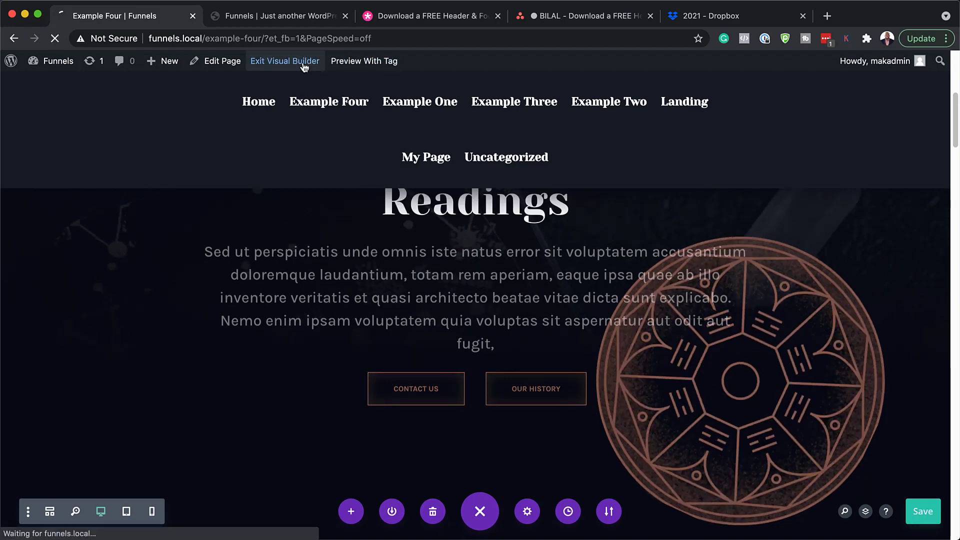
pyautogui.scroll(-5, 919, 232)
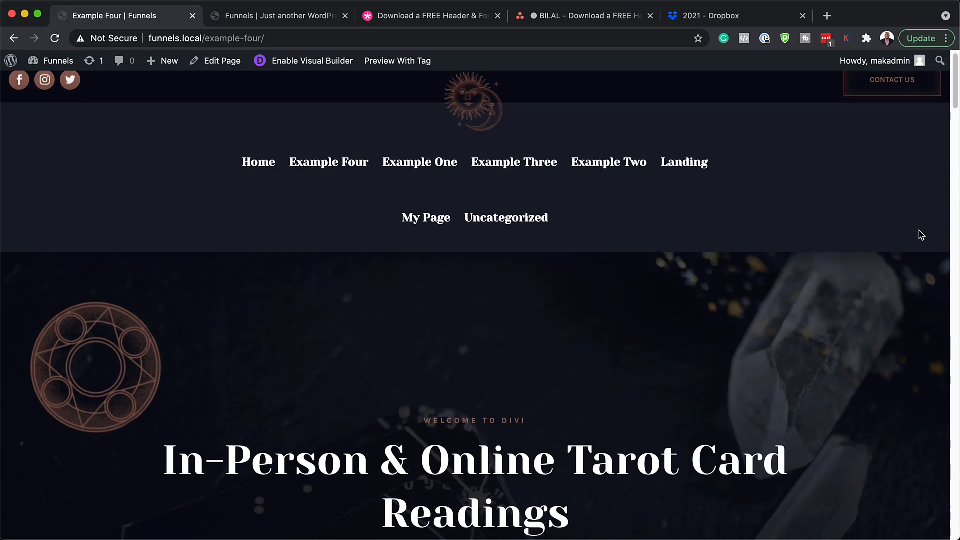
pyautogui.scroll(-10, 919, 231)
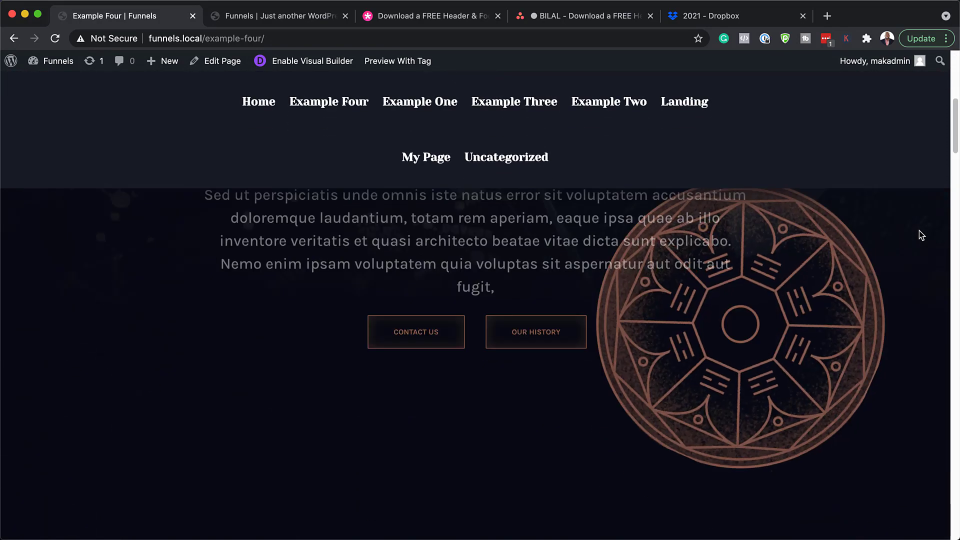
pyautogui.scroll(-10, 919, 230)
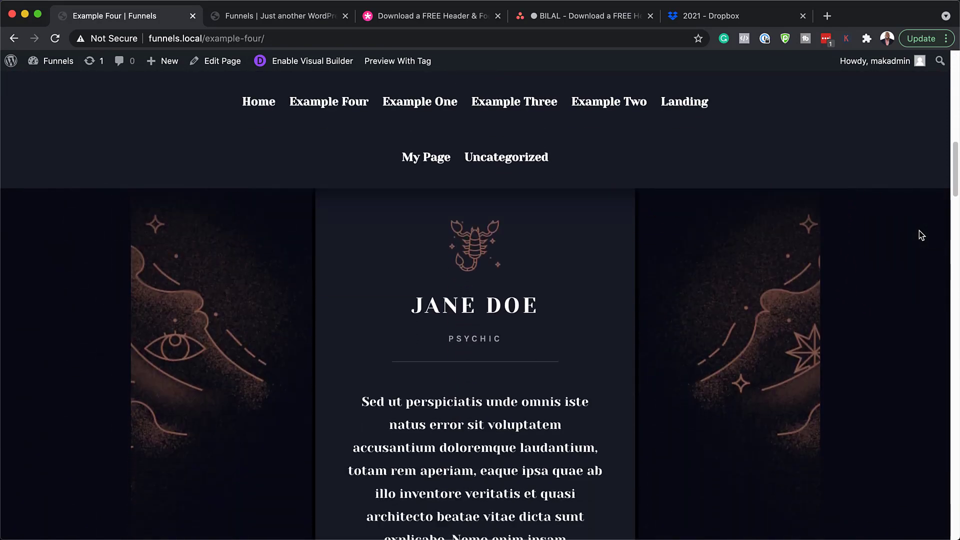
pyautogui.scroll(-8, 919, 230)
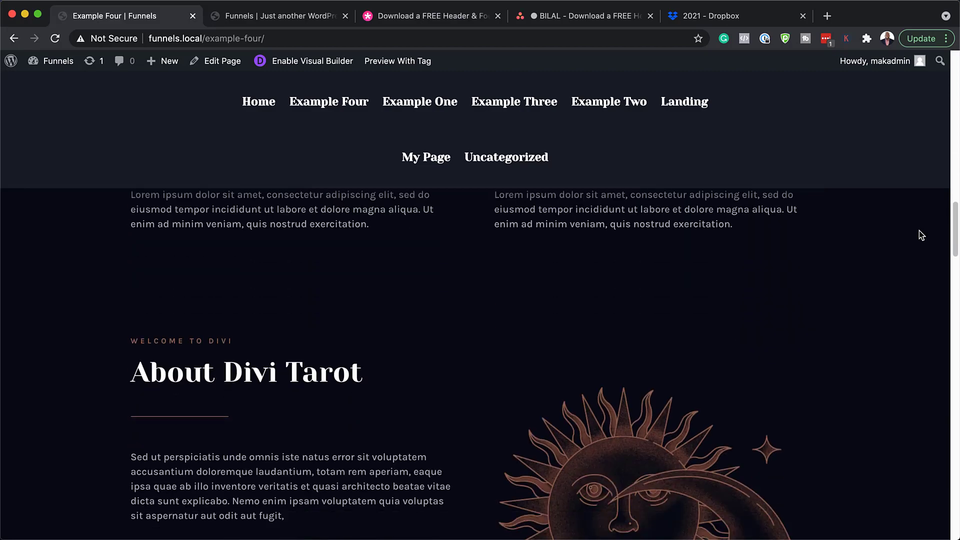
pyautogui.scroll(-12, 919, 230)
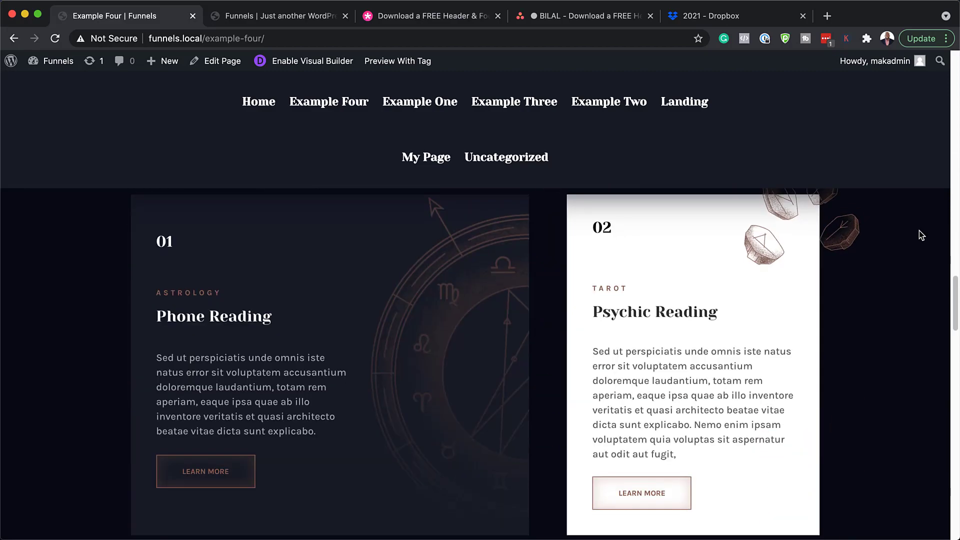
pyautogui.scroll(-10, 919, 231)
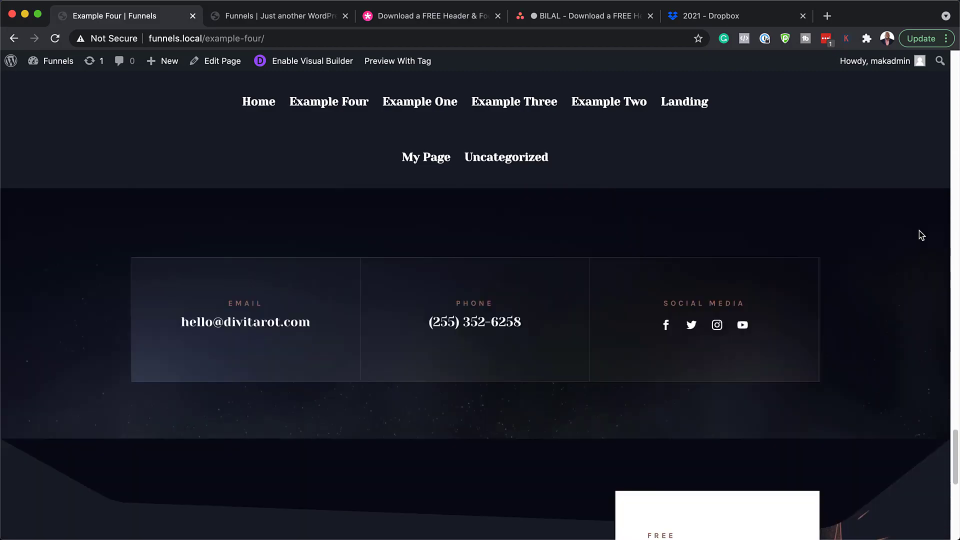
pyautogui.scroll(20, 919, 230)
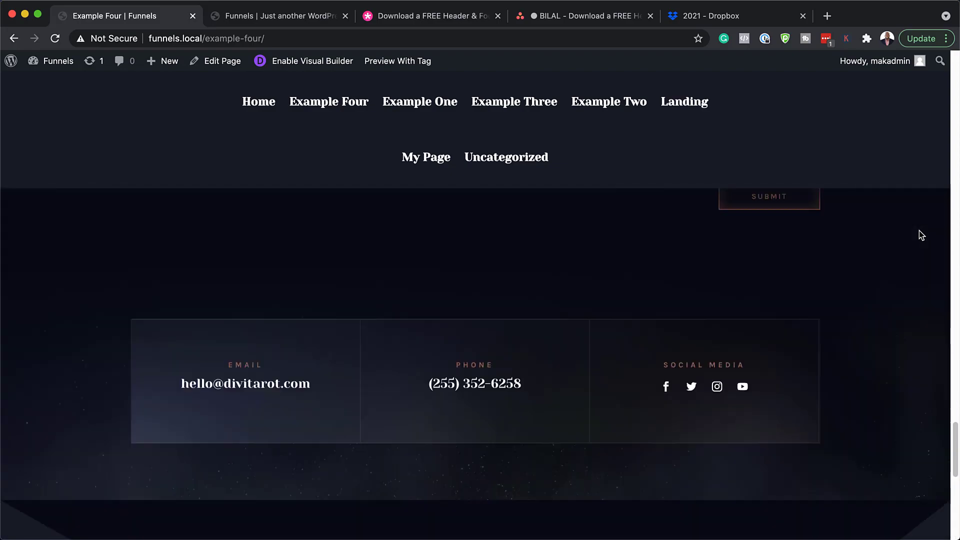
pyautogui.scroll(15, 919, 230)
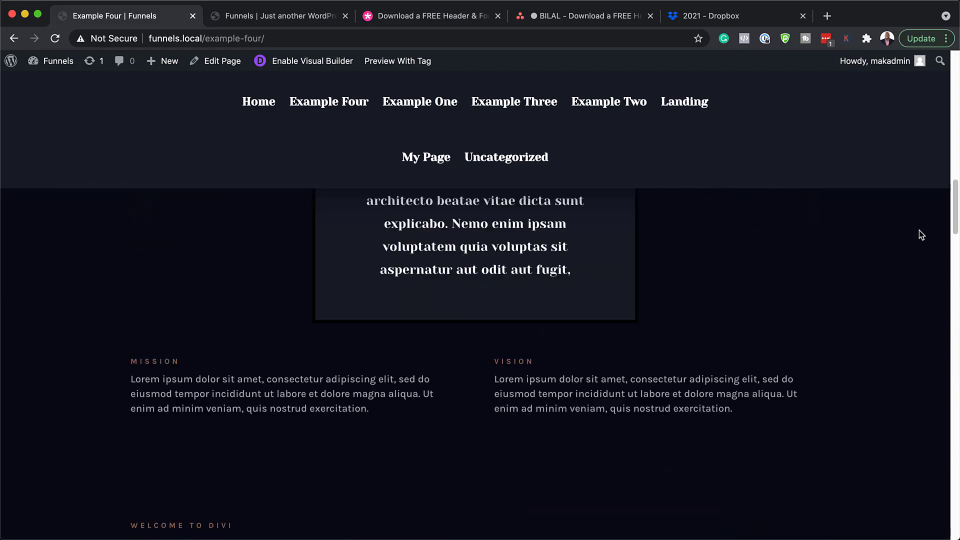